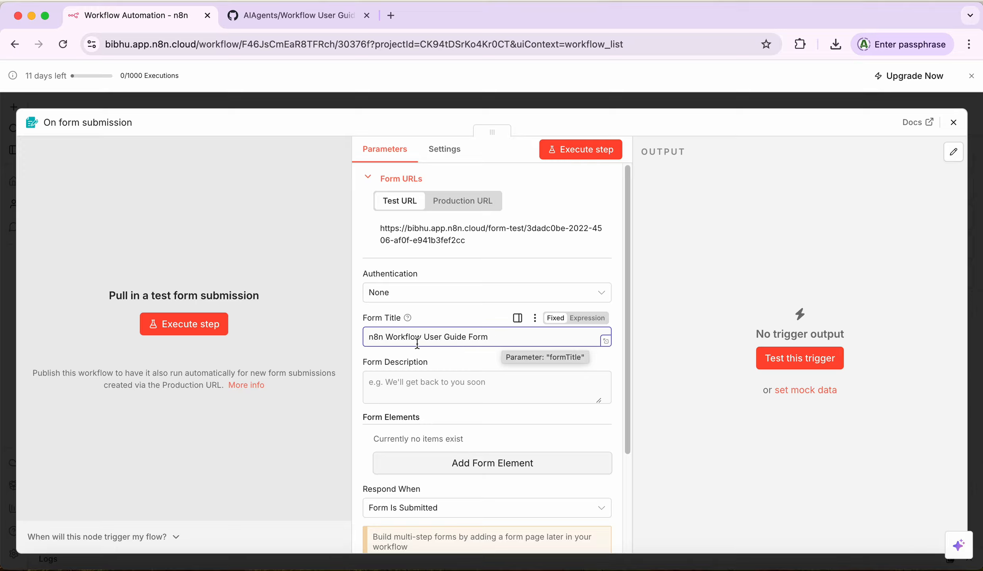
# Step: Fill Form Description with the pasted form title plus 'which helps you to generate user guide from n8n workflow json file'
pyautogui.click(429, 384)
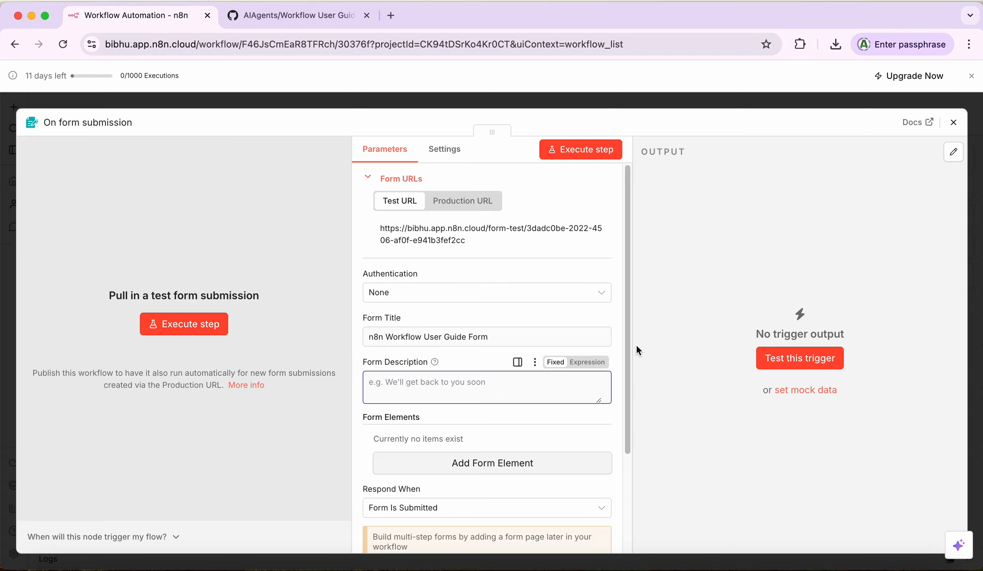
pyautogui.moveTo(629, 338); pyautogui.dragTo(629, 397)
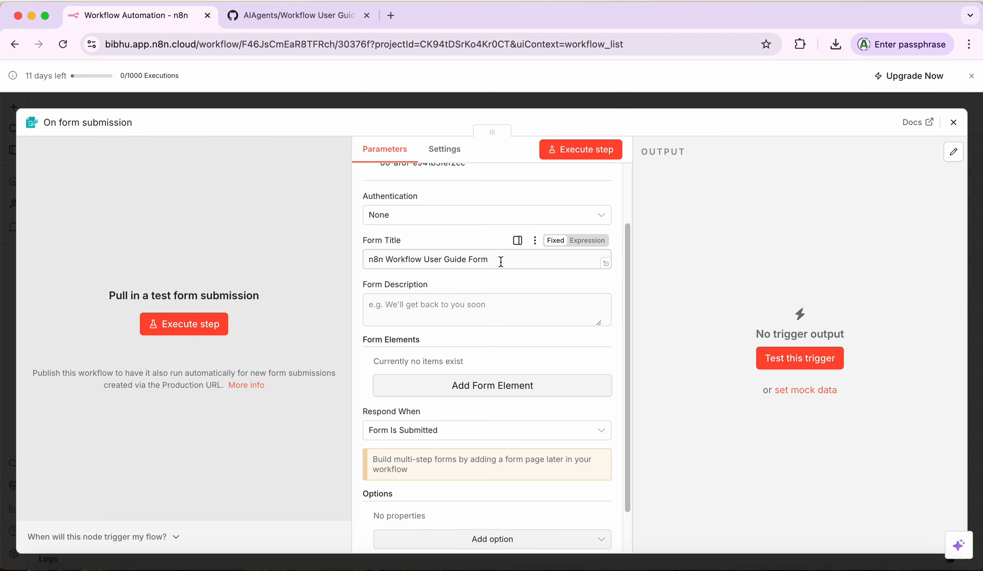
pyautogui.moveTo(500, 262); pyautogui.dragTo(244, 262)
pyautogui.press('super+c')
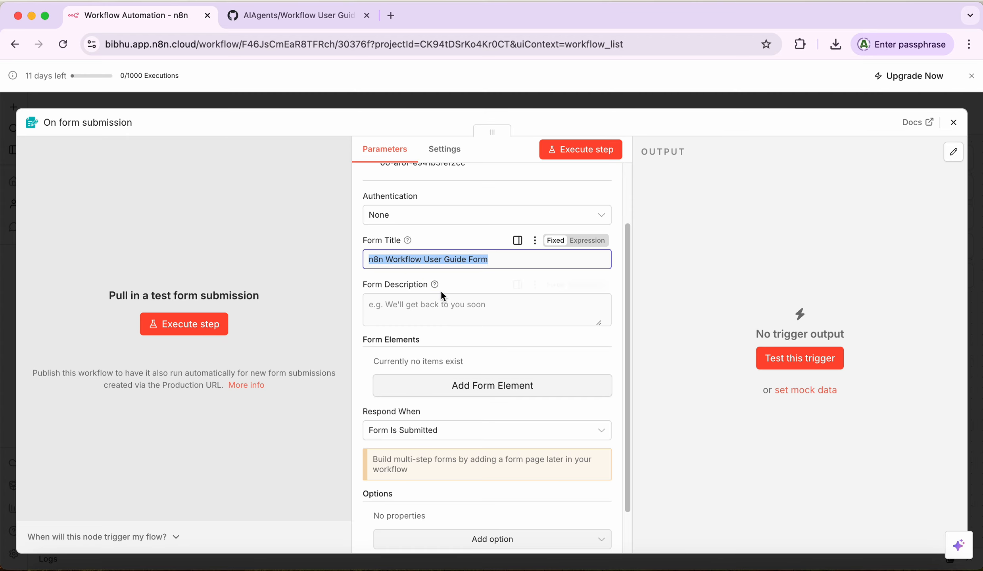
pyautogui.click(454, 307)
pyautogui.press('super+v')
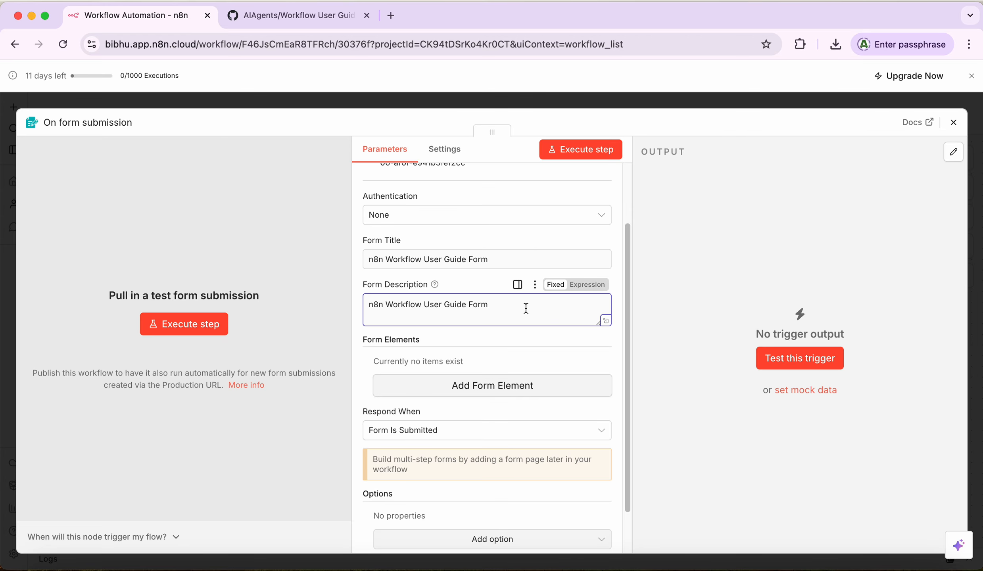
pyautogui.write('which helps you to generate user guide from ')
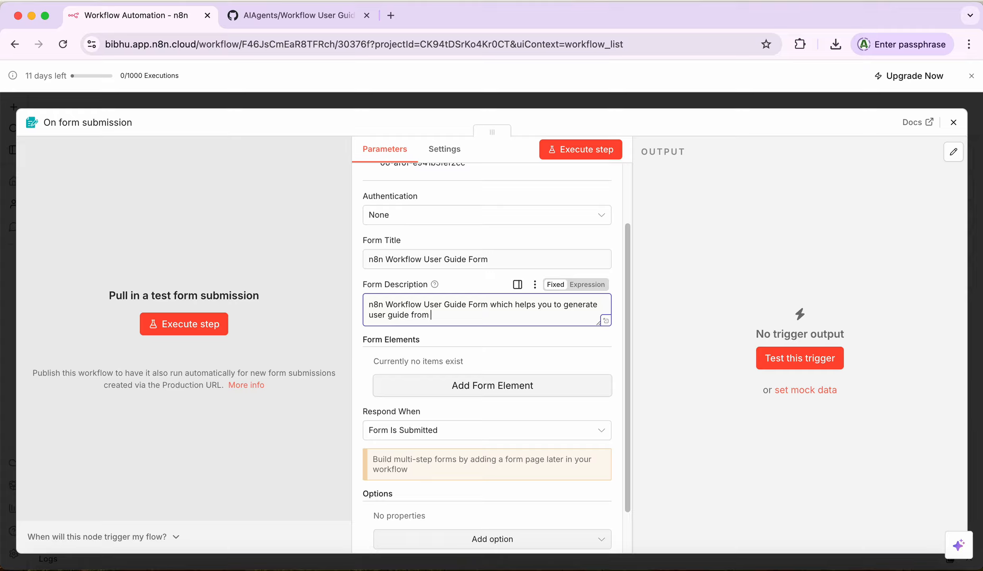
pyautogui.write('n8n workflow json file.')
pyautogui.scroll(-2, 426, 341)
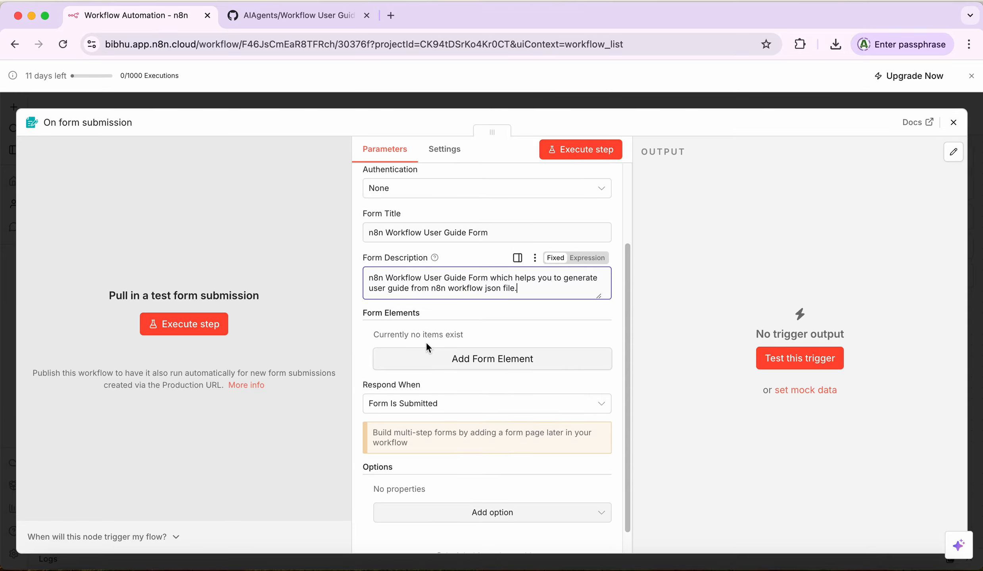
pyautogui.scroll(-2, 425, 341)
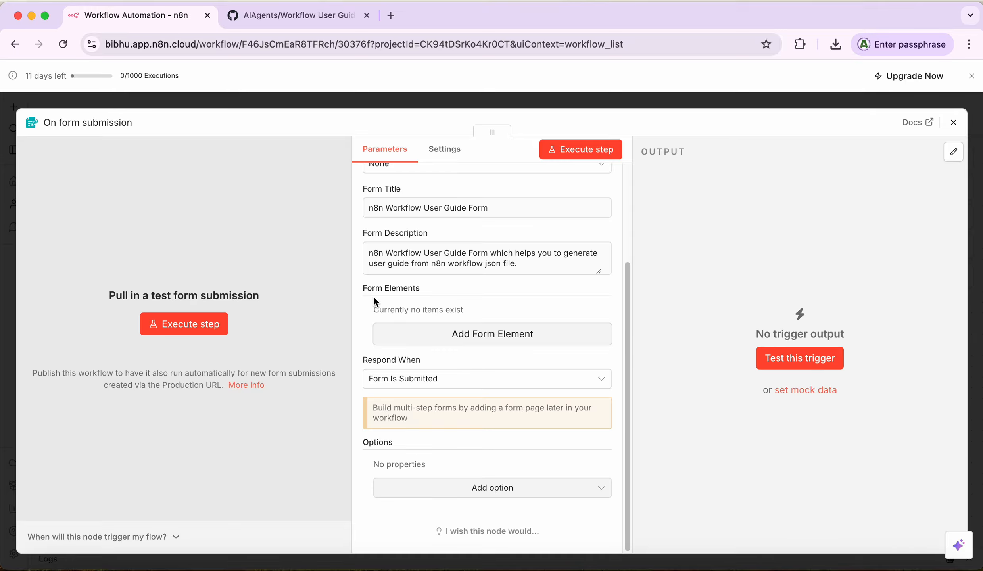
# Step: Add a new form element labelled 'Email'
pyautogui.click(484, 337)
pyautogui.click(483, 334)
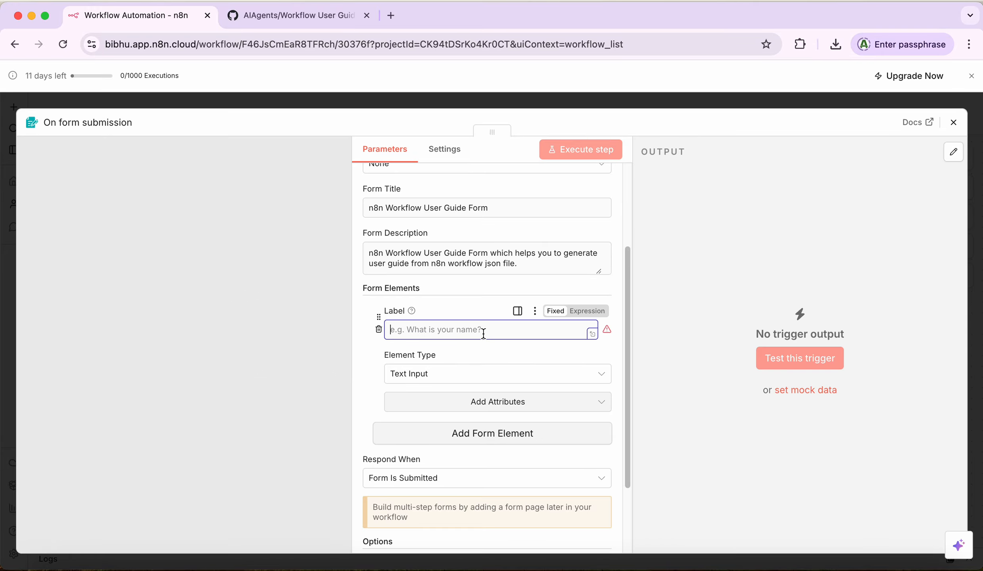
pyautogui.write('Emial')
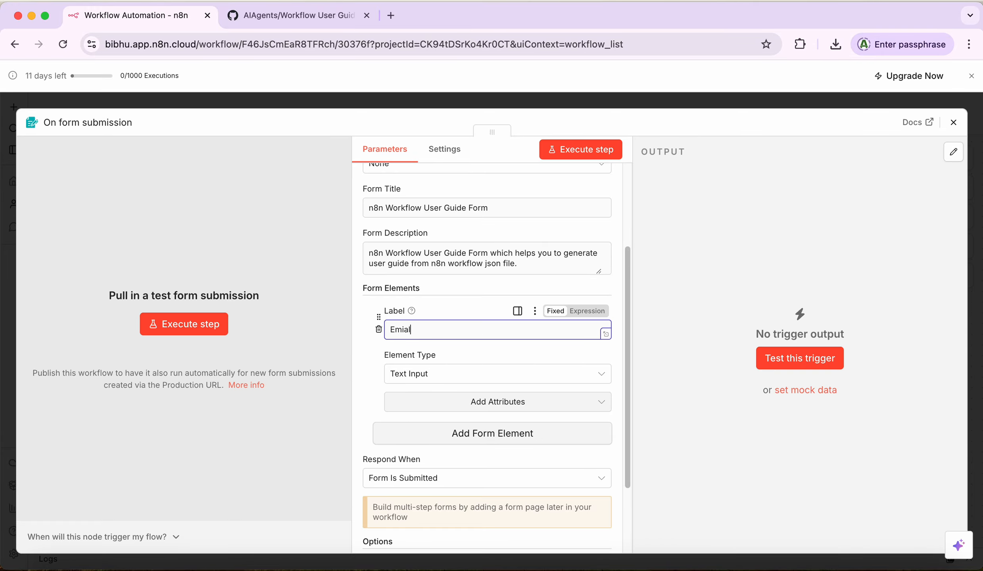
pyautogui.press('BackSpace')
pyautogui.press('BackSpace')
pyautogui.press('BackSpace')
pyautogui.write('ail')
# Step: Set the Email element's type to Email and give it a Placeholder attribute
pyautogui.click(429, 379)
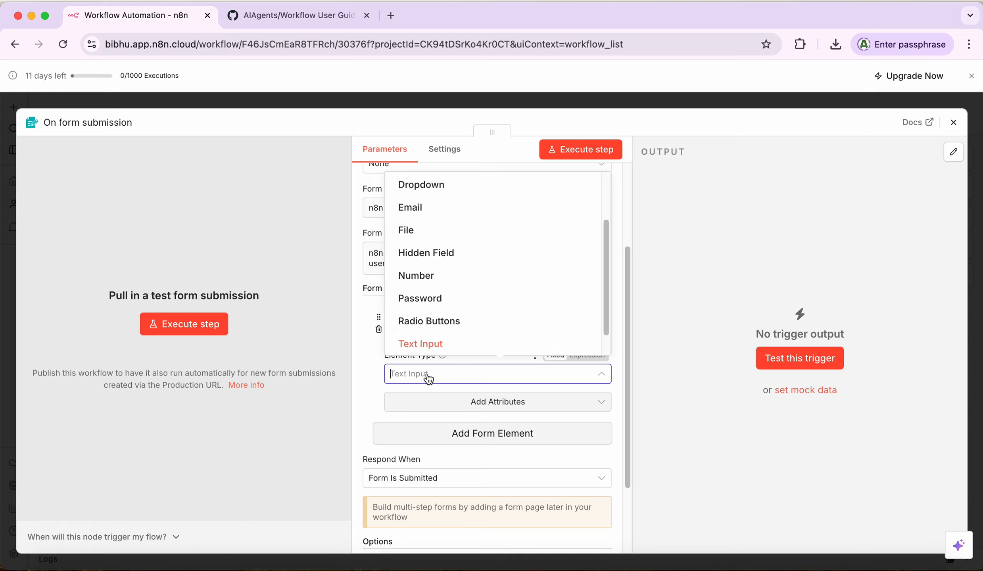
pyautogui.click(429, 213)
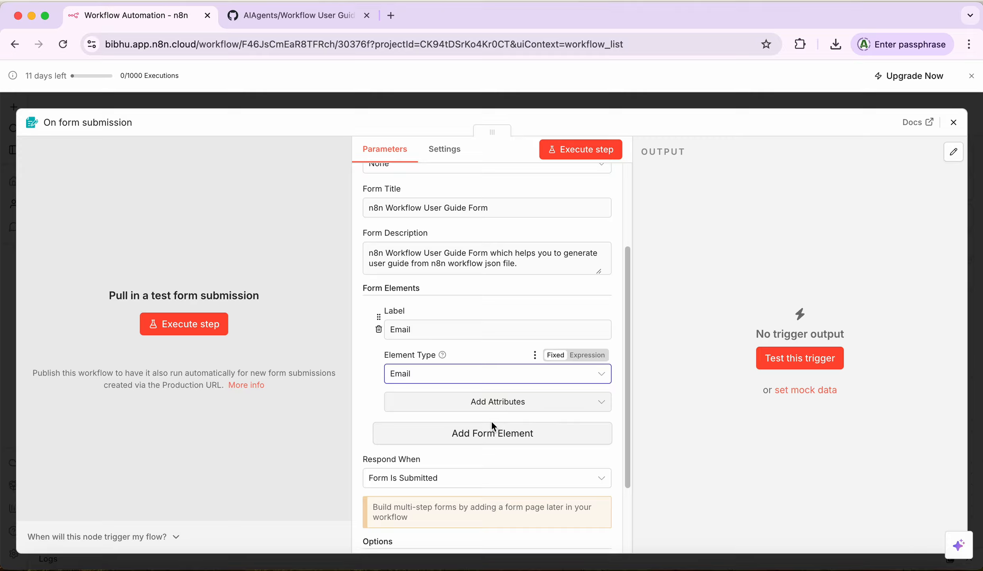
pyautogui.click(494, 402)
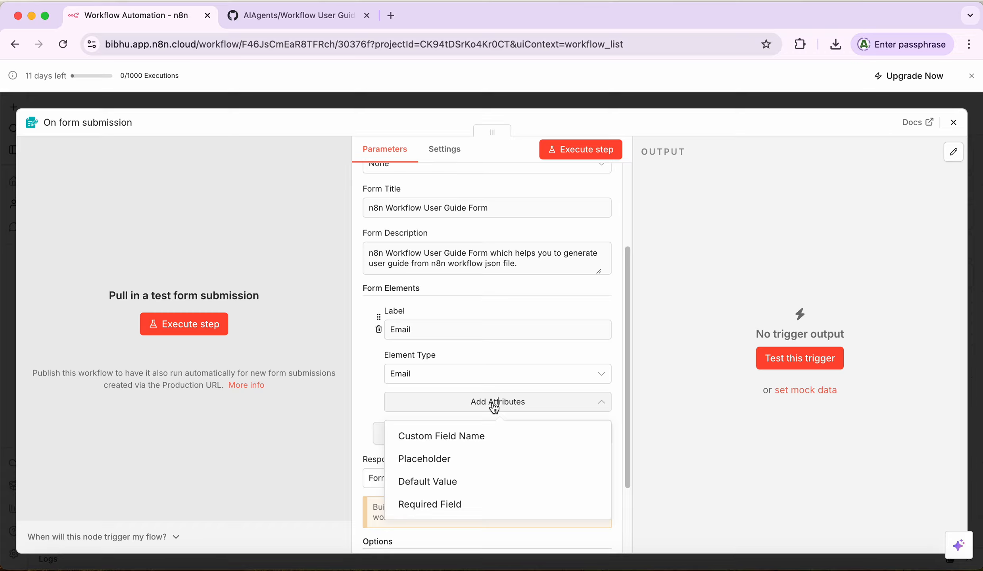
pyautogui.click(436, 459)
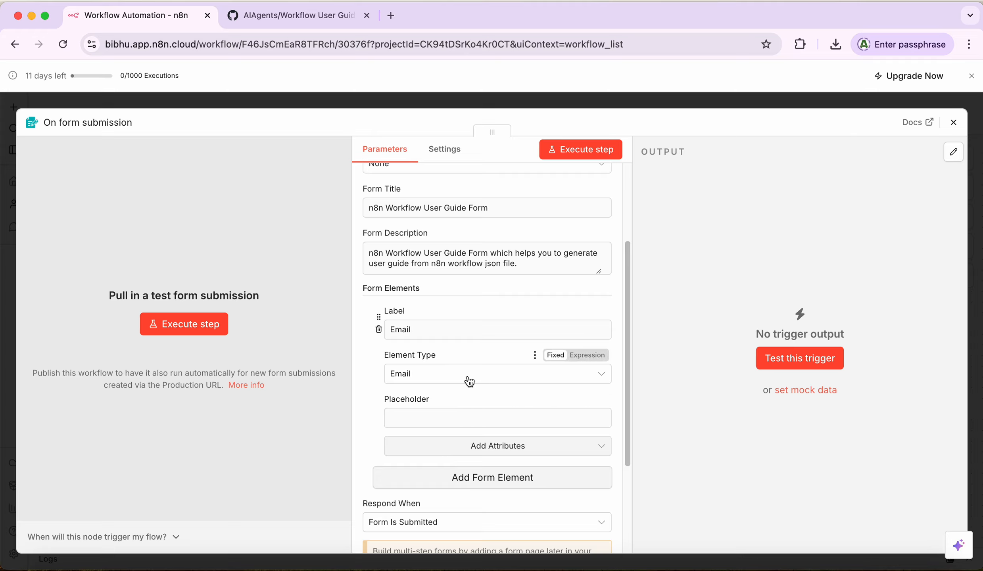
pyautogui.scroll(-3, 628, 314)
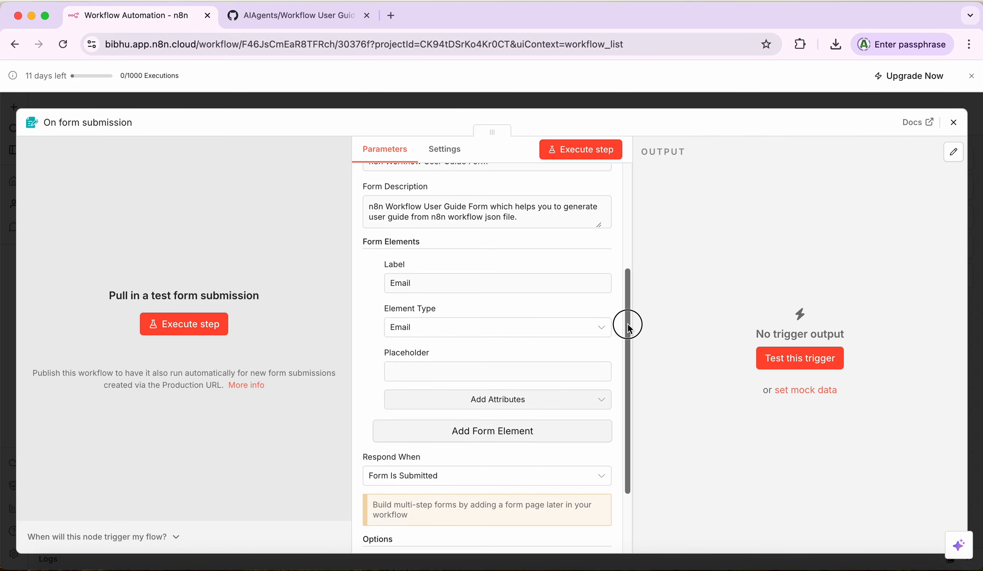
# Step: Add a second form element labelled 'Json Content'
pyautogui.click(476, 411)
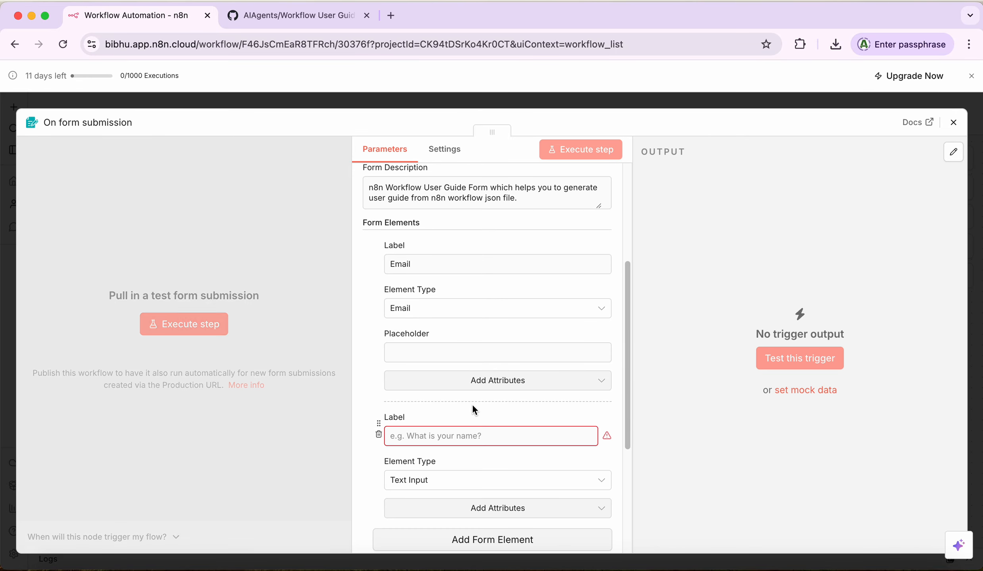
pyautogui.click(428, 436)
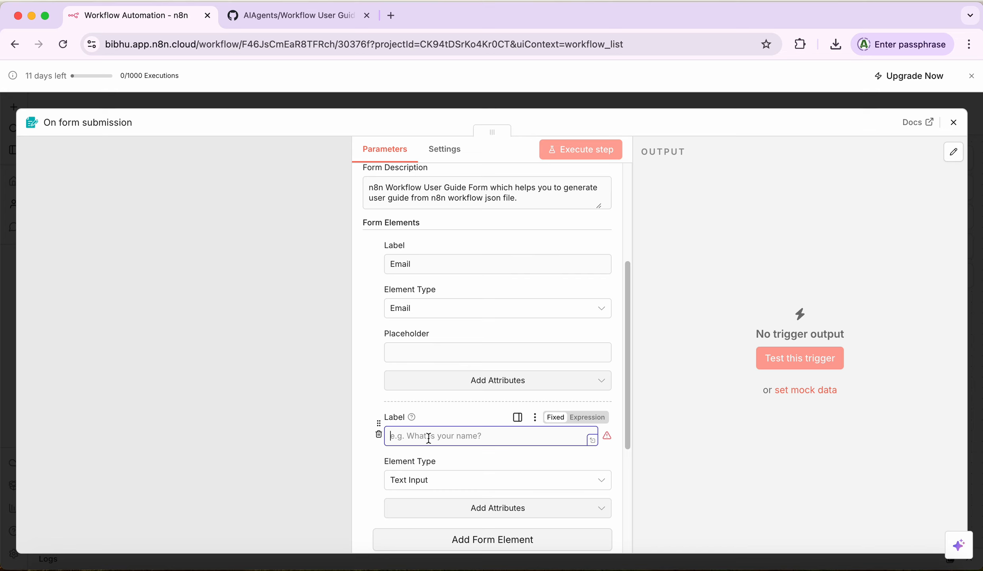
pyautogui.write('Json')
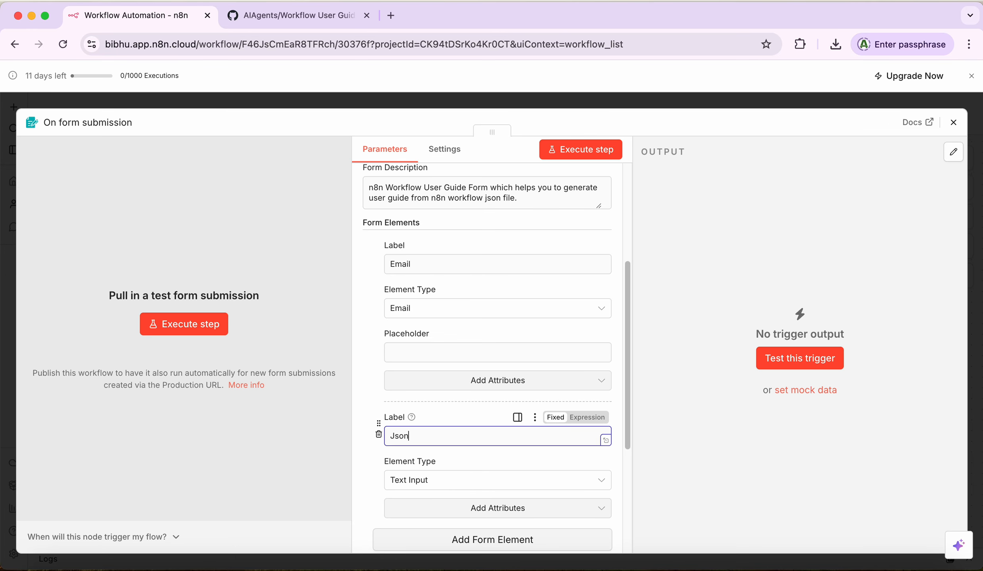
pyautogui.write(' Content')
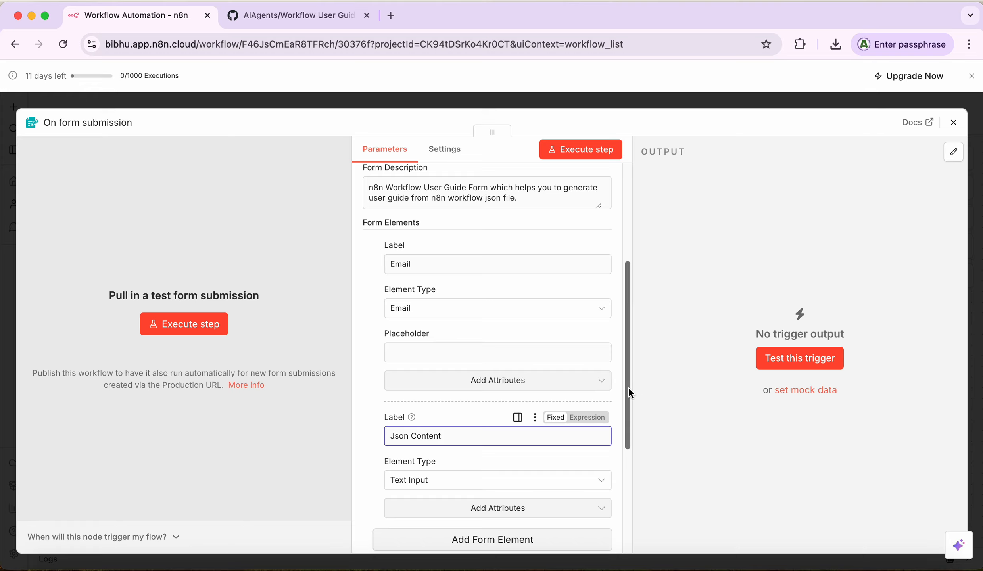
pyautogui.moveTo(629, 389); pyautogui.dragTo(629, 414)
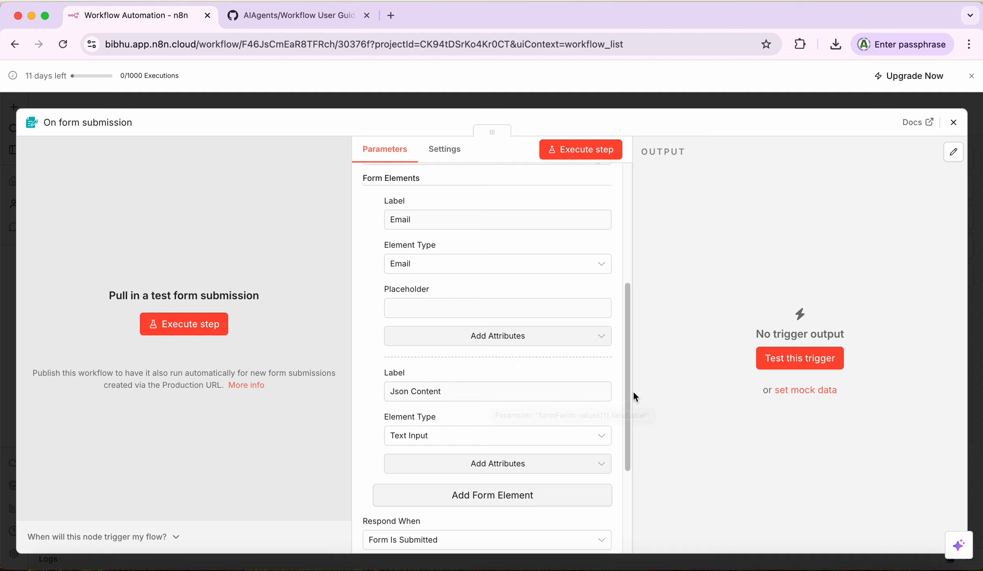
pyautogui.moveTo(629, 379); pyautogui.dragTo(628, 416)
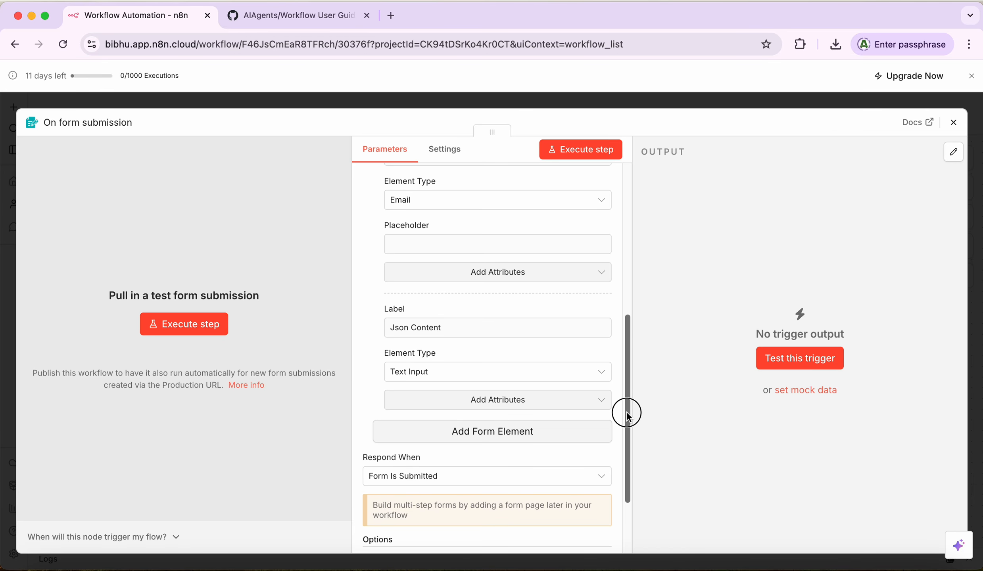
# Step: Make Json Content a Textarea element with a Placeholder attribute
pyautogui.click(599, 373)
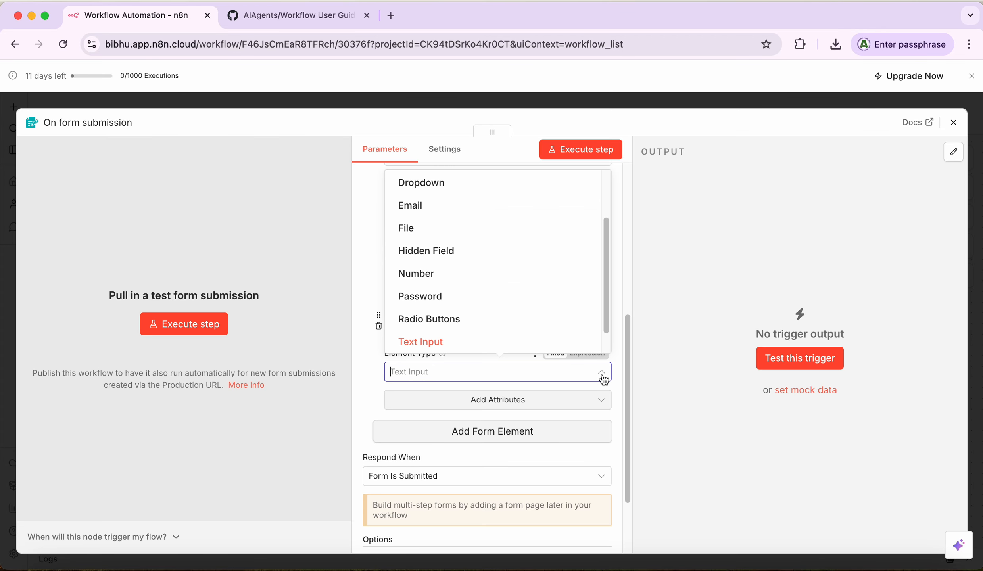
pyautogui.moveTo(606, 311); pyautogui.dragTo(606, 340)
pyautogui.click(424, 337)
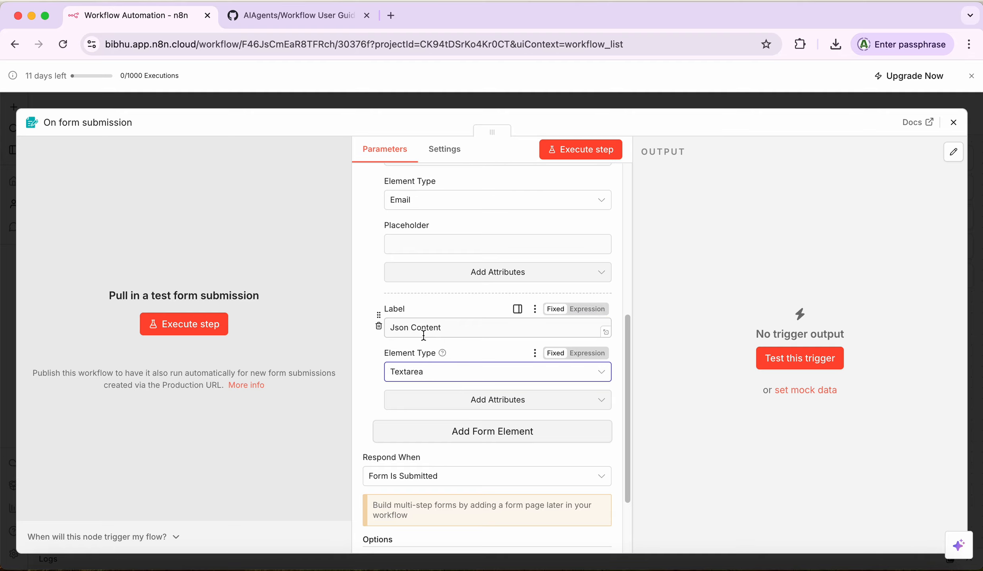
pyautogui.click(479, 400)
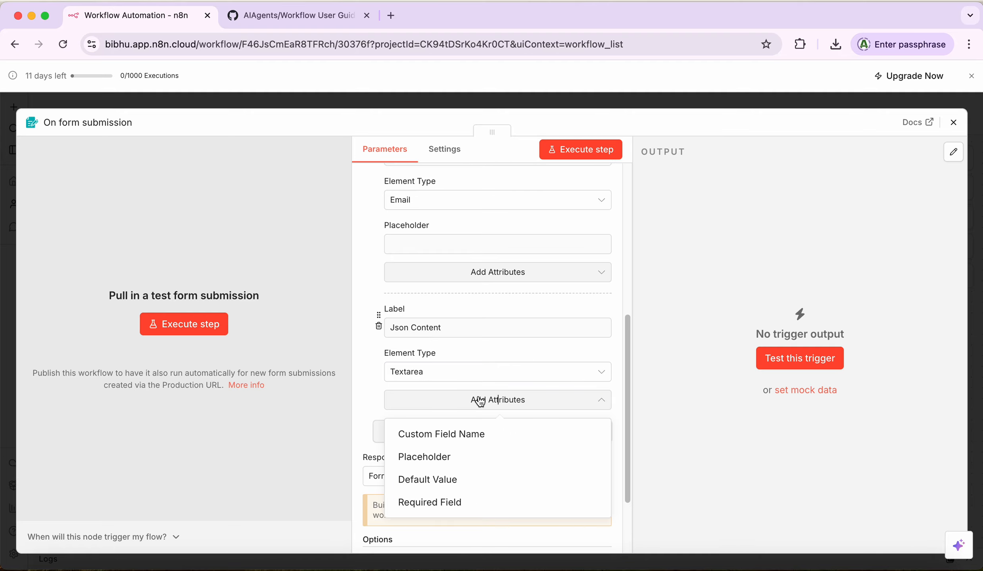
pyautogui.click(629, 390)
pyautogui.scroll(-1, 629, 388)
pyautogui.click(496, 389)
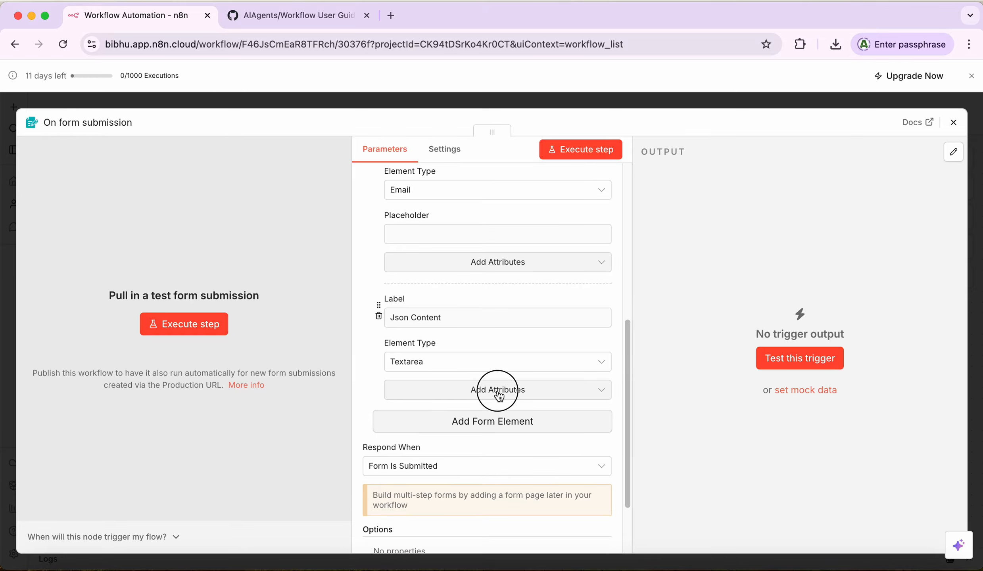
pyautogui.click(437, 448)
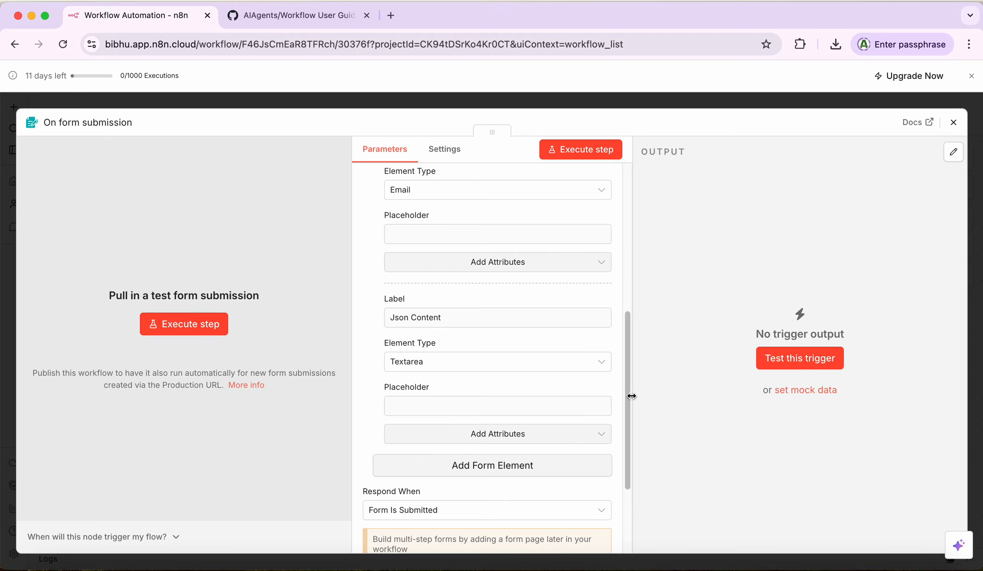
pyautogui.moveTo(629, 390); pyautogui.dragTo(628, 390)
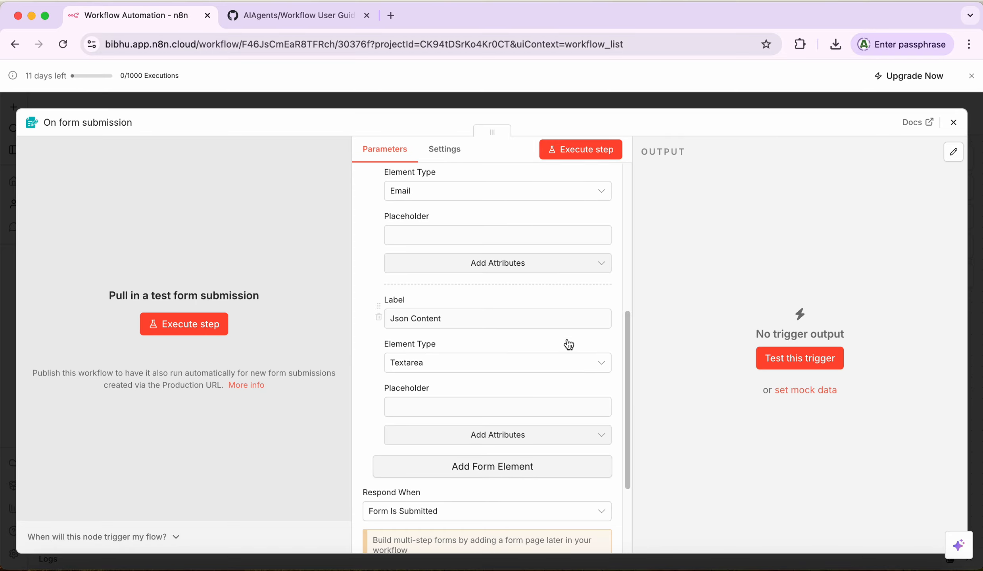
pyautogui.click(504, 265)
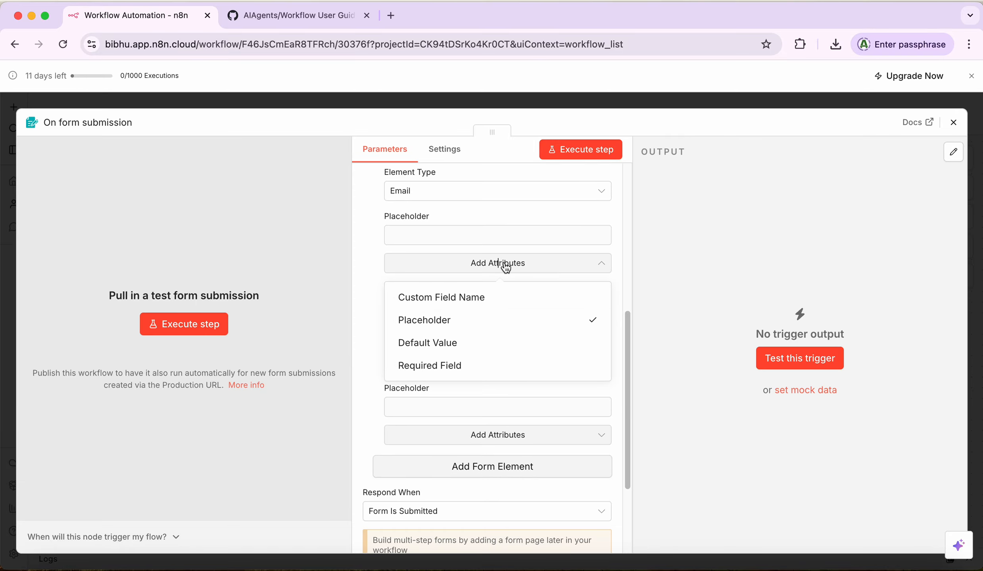
pyautogui.click(446, 365)
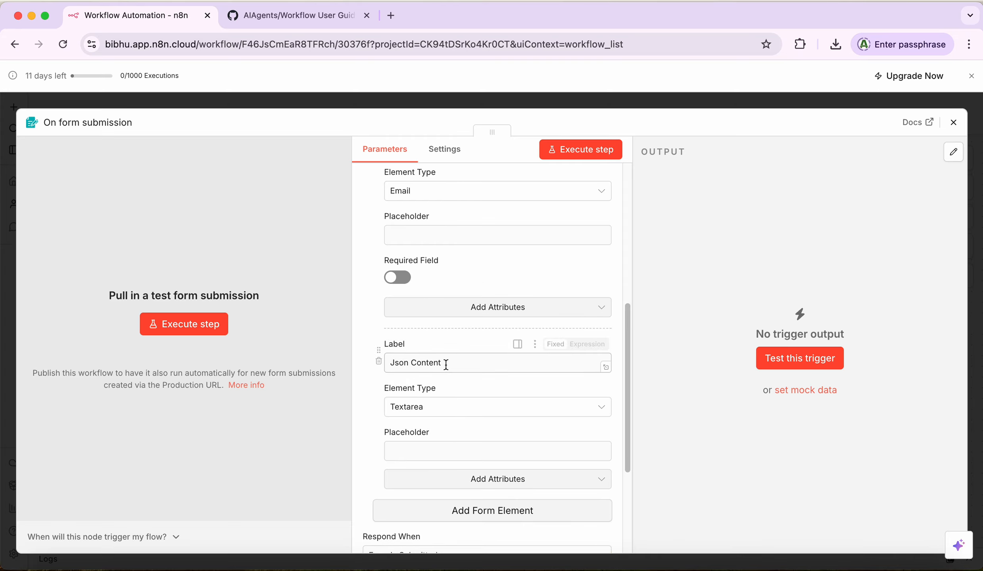
pyautogui.click(397, 278)
pyautogui.moveTo(626, 360); pyautogui.dragTo(627, 402)
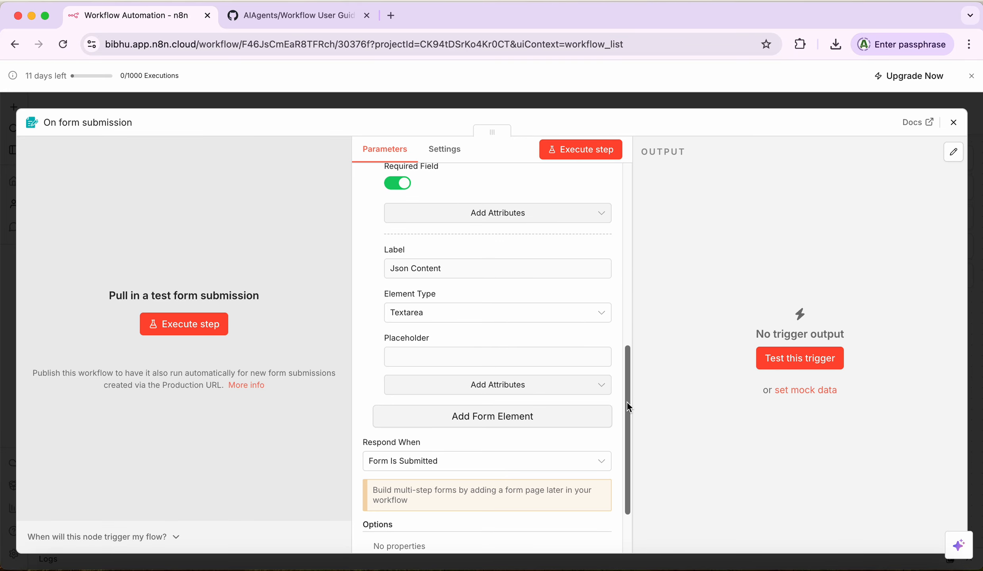
pyautogui.click(469, 391)
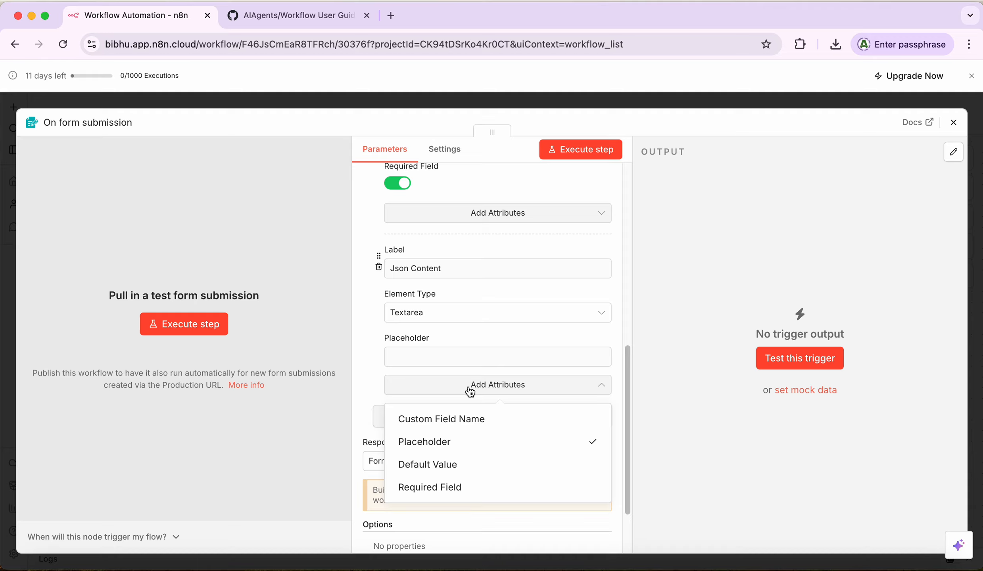
pyautogui.click(435, 490)
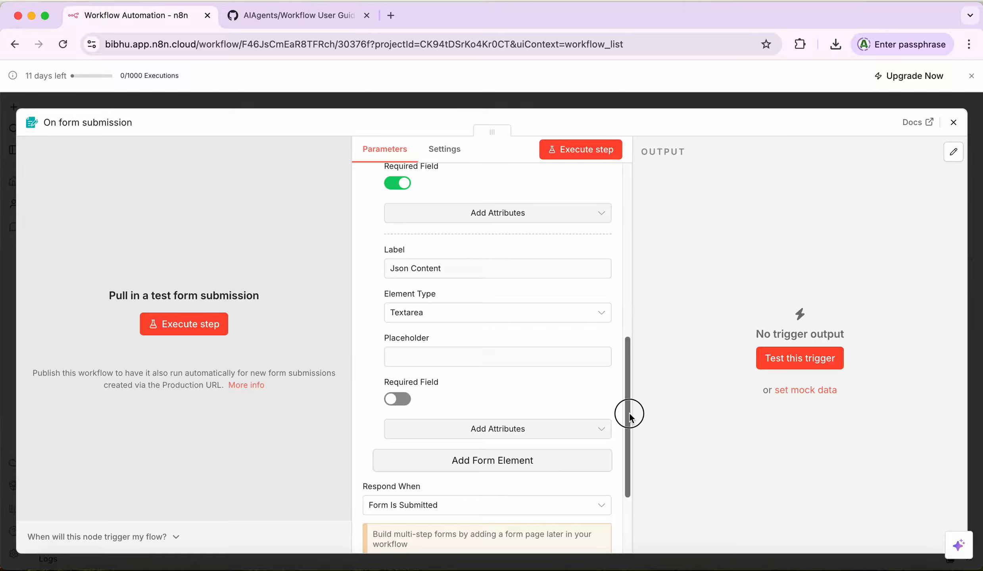
pyautogui.moveTo(629, 414); pyautogui.dragTo(633, 488)
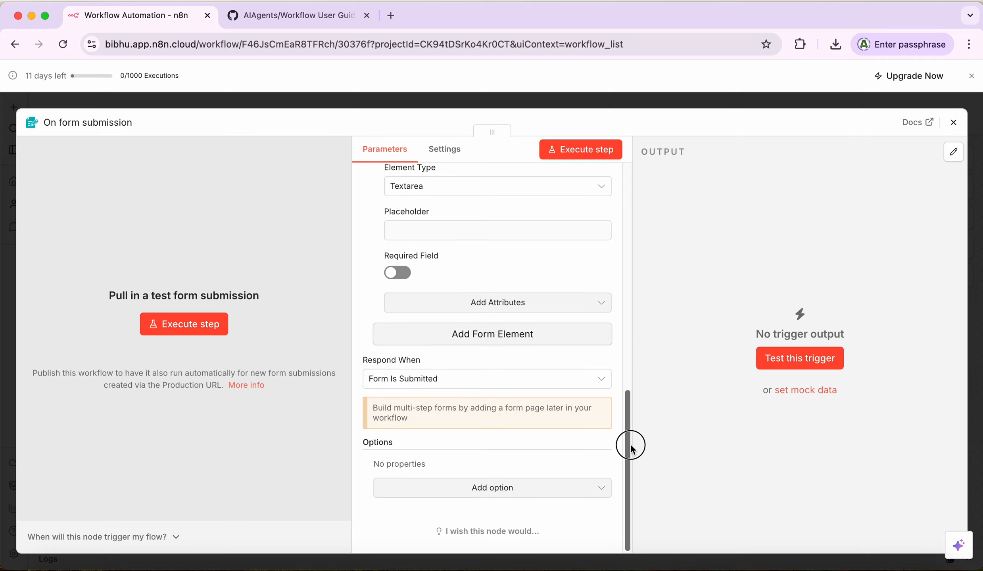
pyautogui.moveTo(631, 447); pyautogui.dragTo(609, 232)
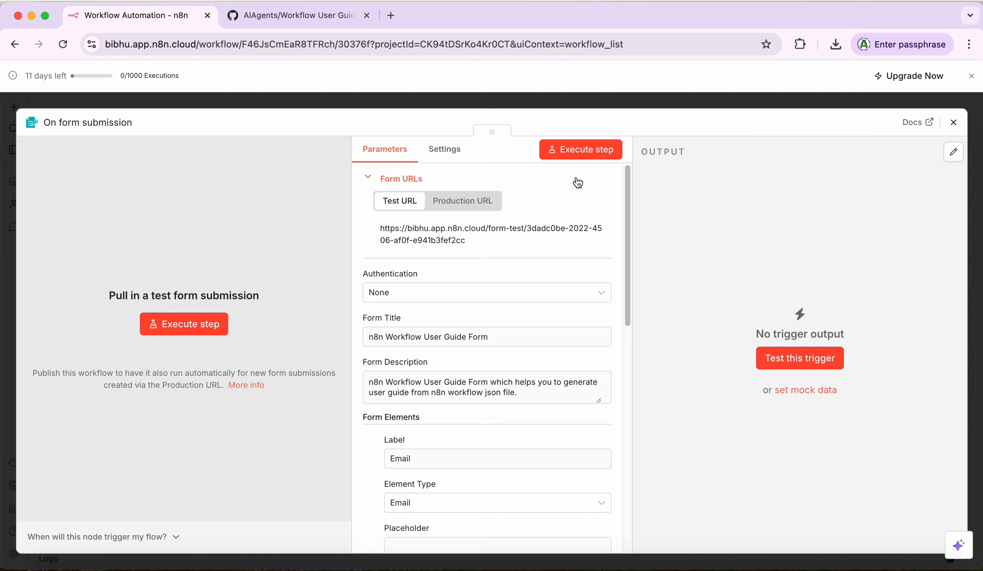
# Step: Execute the form trigger step and enter the email address in the test form
pyautogui.click(574, 154)
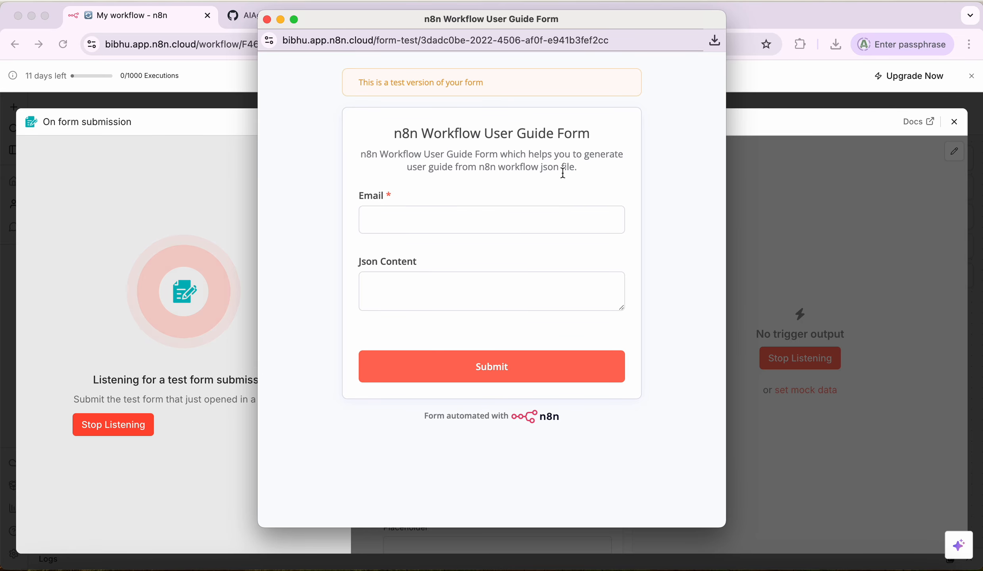
pyautogui.click(458, 226)
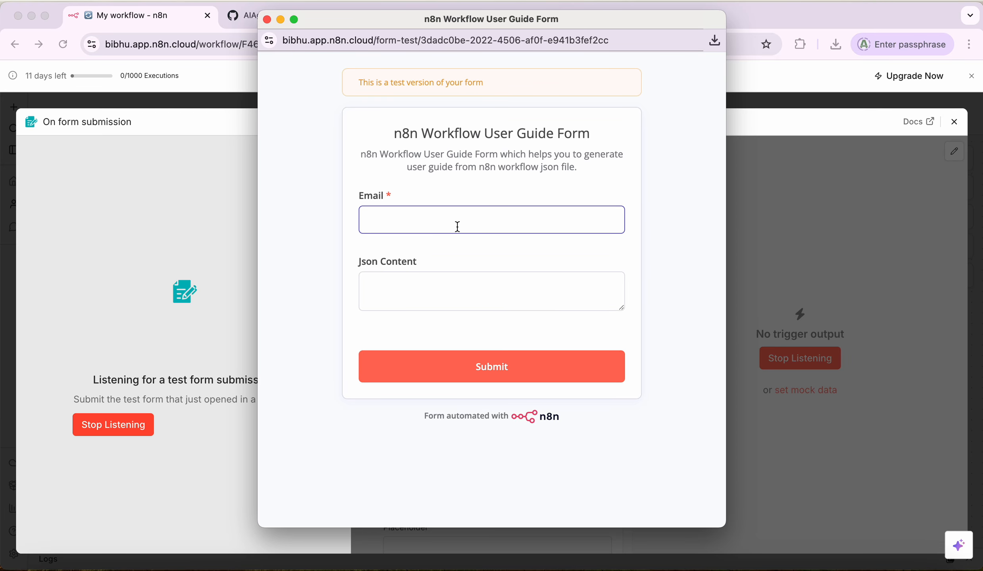
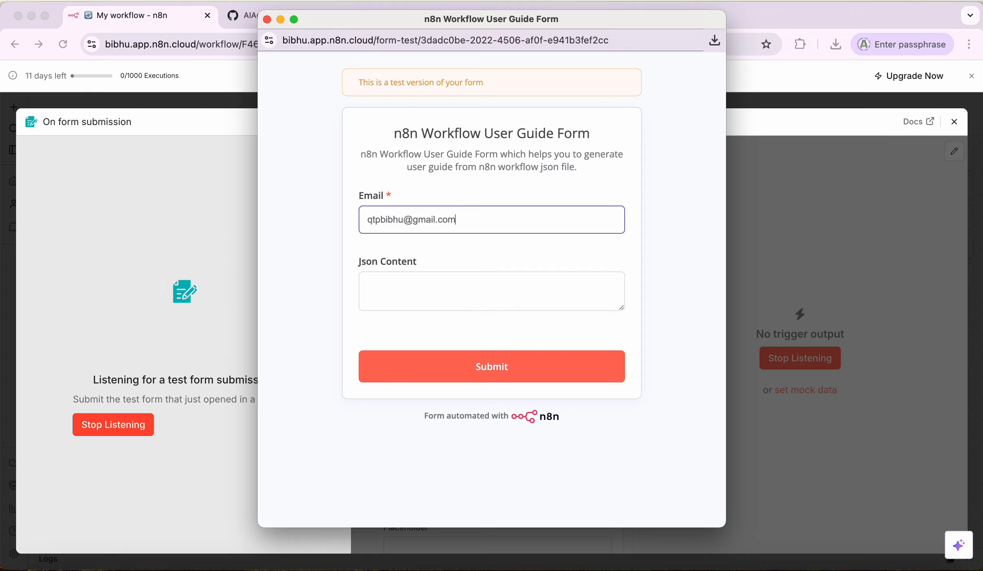
pyautogui.click(447, 284)
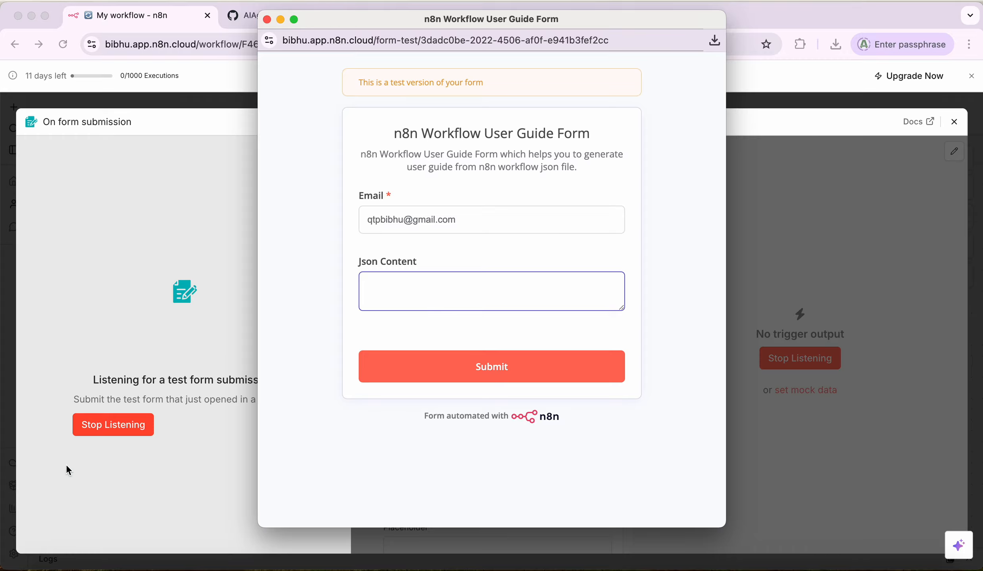
# Step: Locate 'Workflow User Guide from Json file (2).json' in Finder's Downloads folder
pyautogui.click(47, 564)
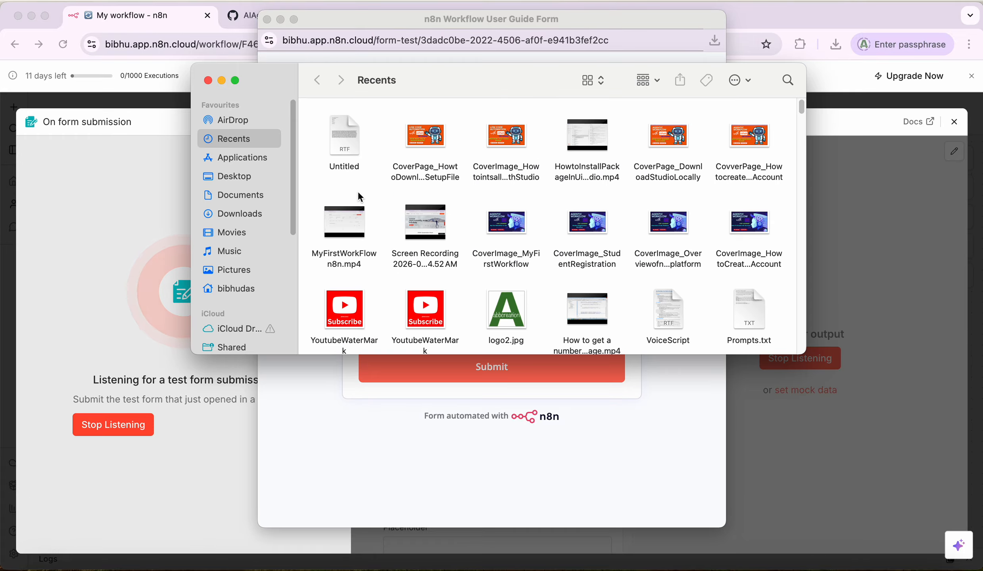
pyautogui.click(246, 216)
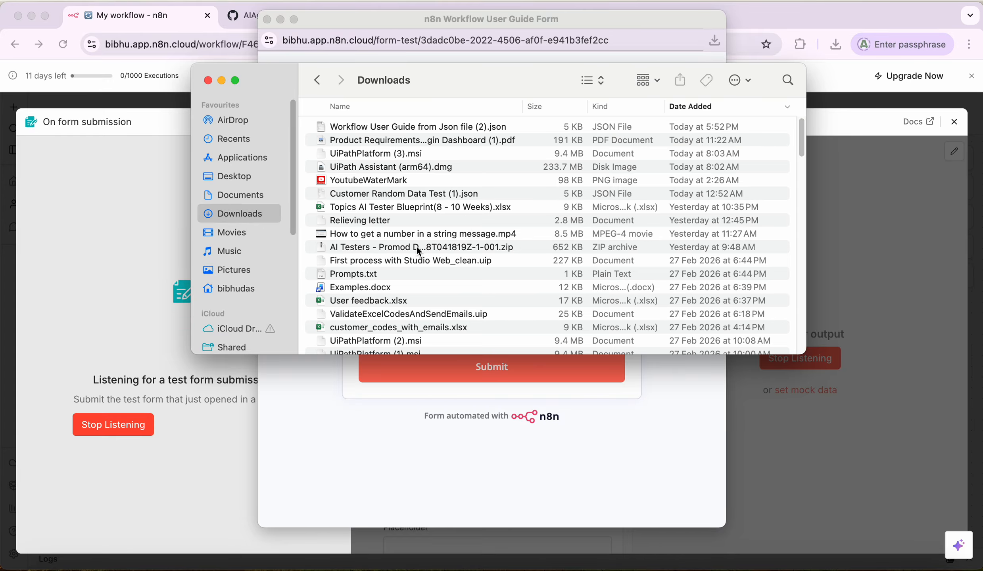
pyautogui.click(415, 128)
# Step: Open 'Workflow User Guide from Json file (2).json' in the browser, select its text, then close it
pyautogui.doubleClick(414, 127)
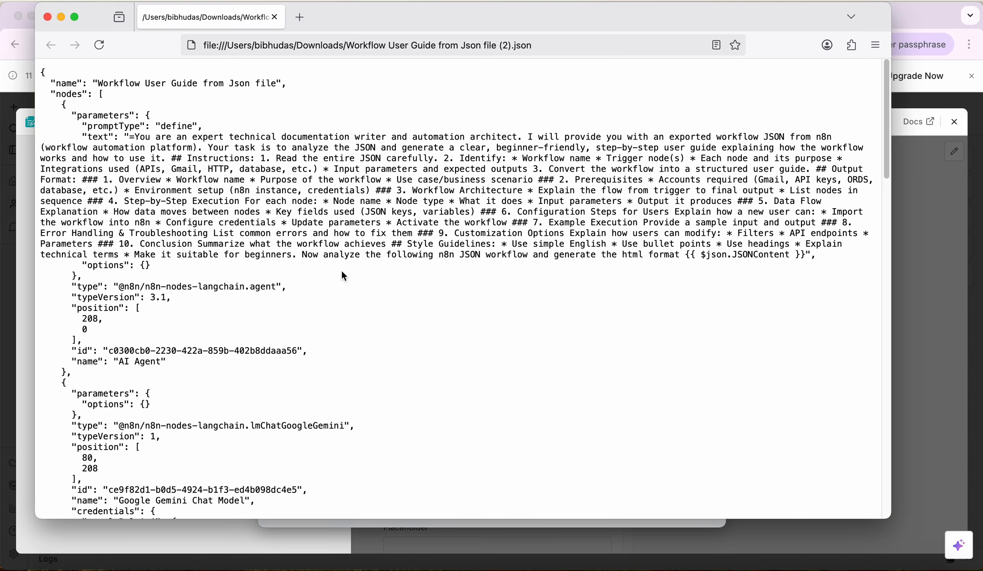
pyautogui.press('super+a')
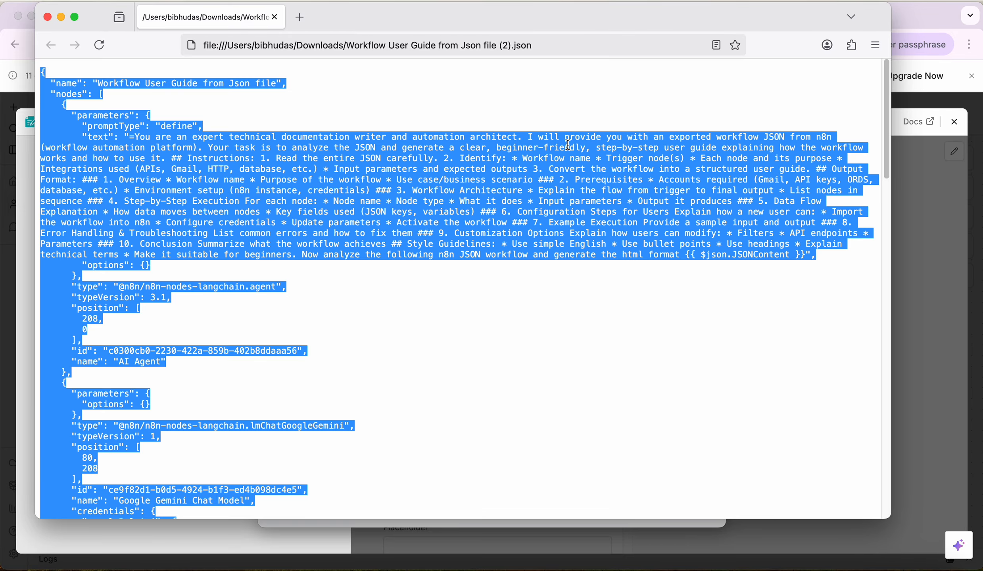
pyautogui.click(48, 20)
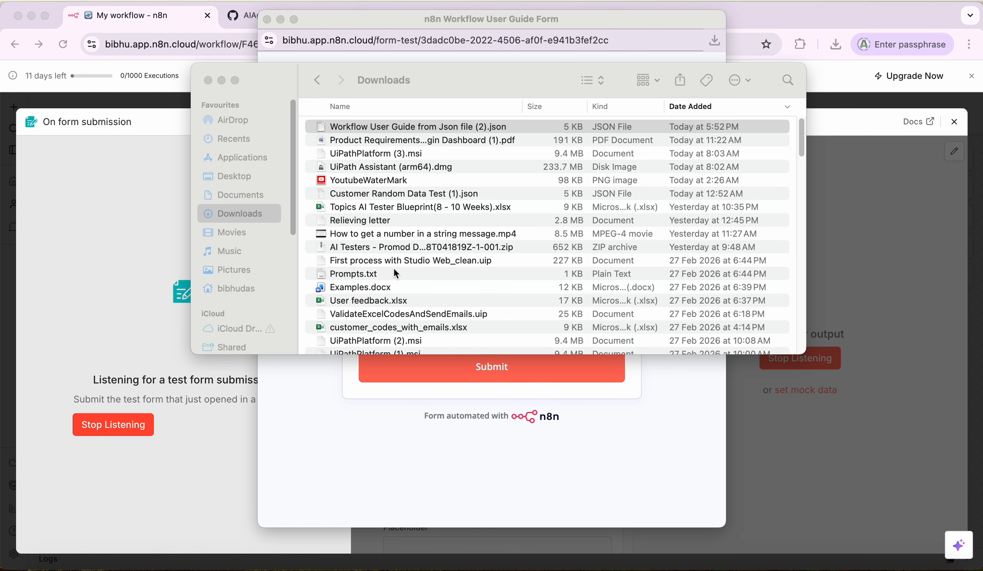
# Step: Copy the entire contents of My Customer Data.json from the browser and close its window
pyautogui.scroll(-1, 385, 237)
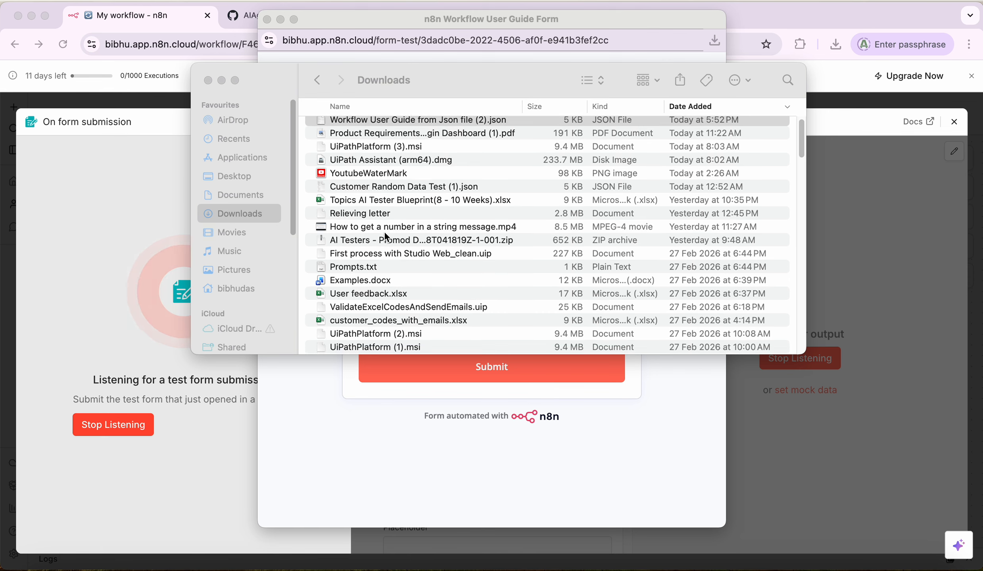
pyautogui.scroll(-10, 385, 235)
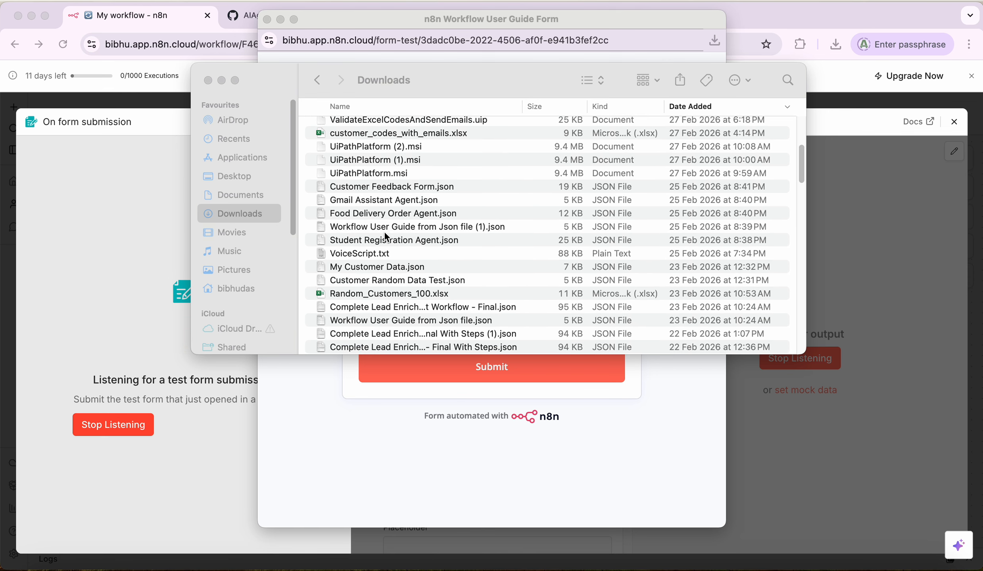
pyautogui.click(387, 266)
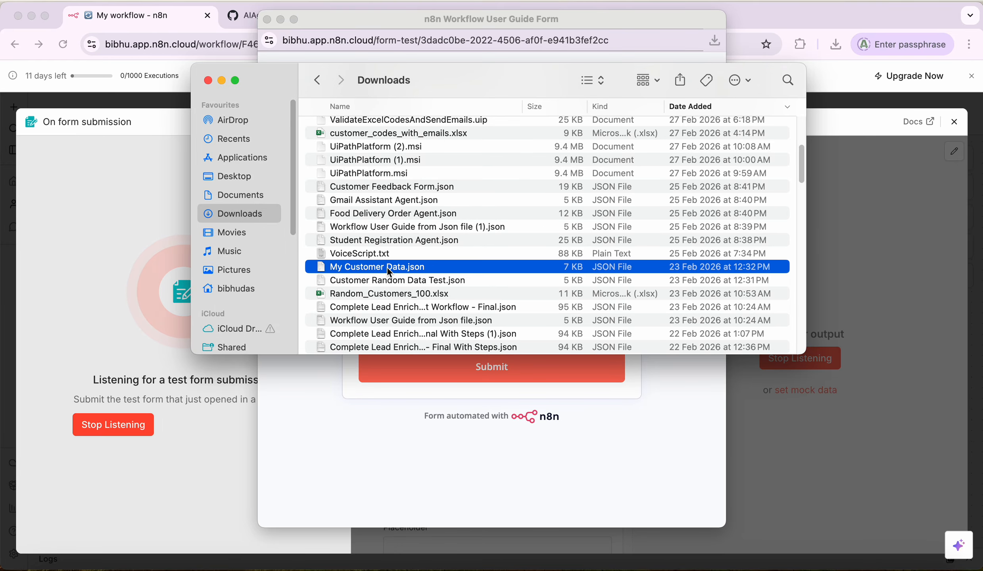
pyautogui.doubleClick(387, 268)
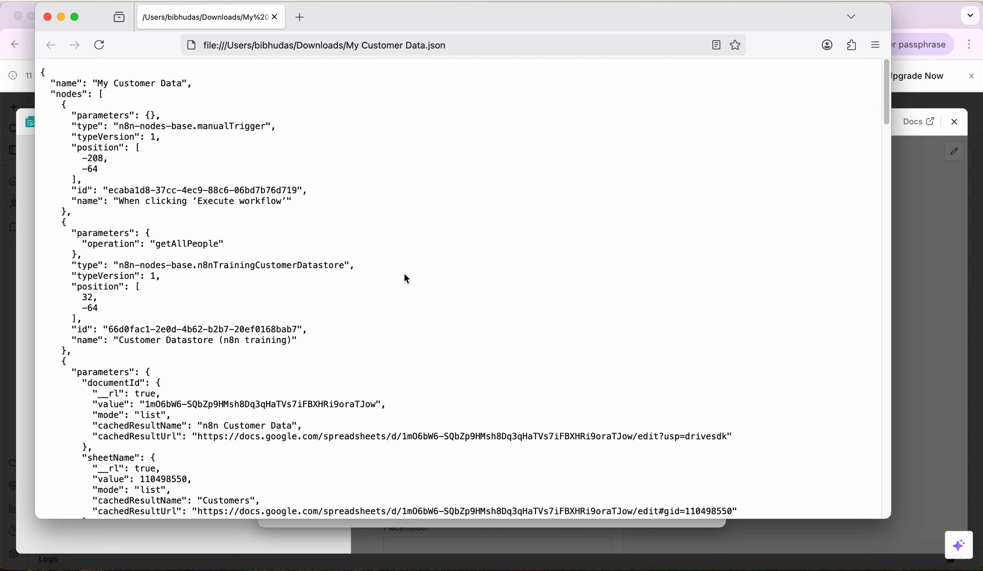
pyautogui.press('super+a')
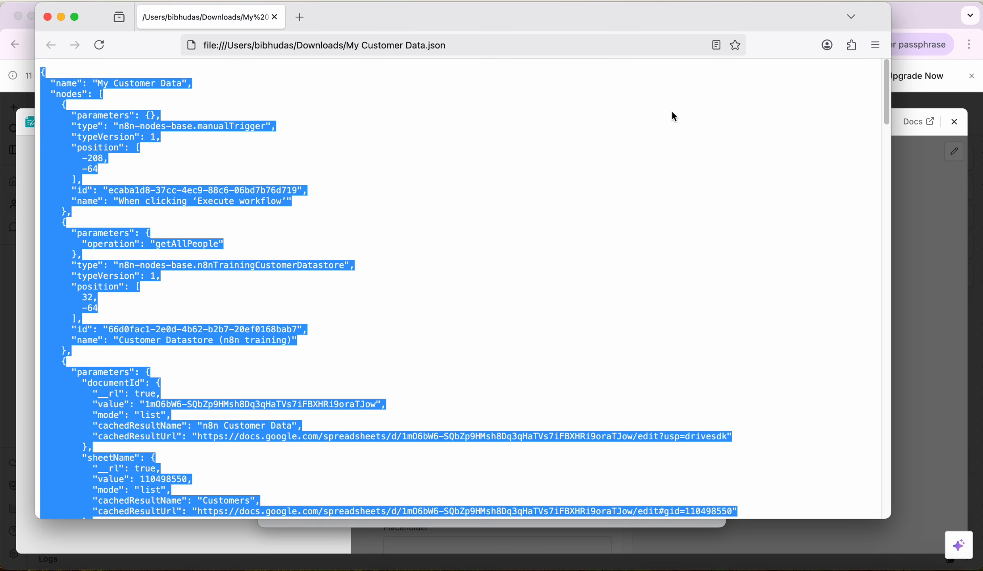
pyautogui.click(47, 16)
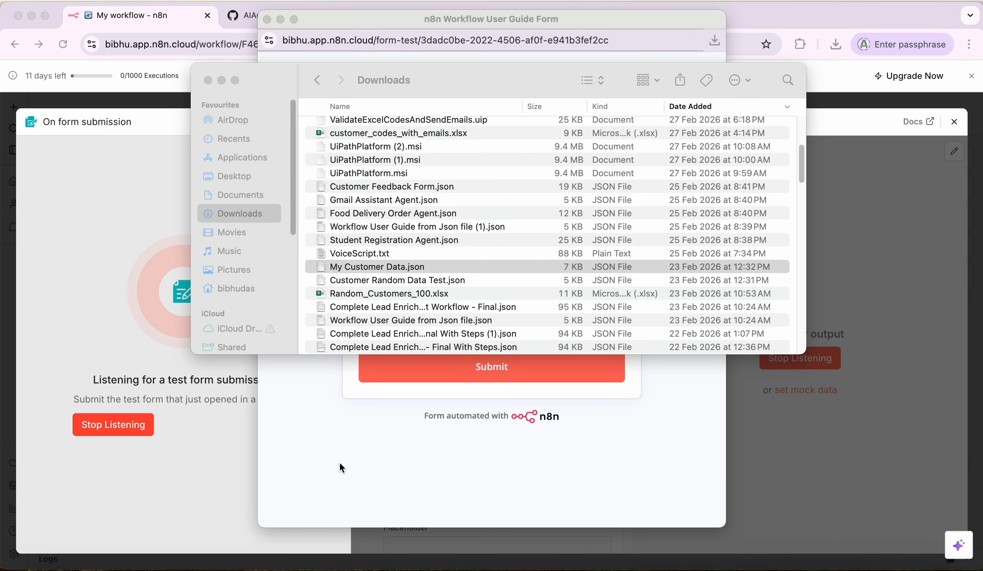
# Step: Paste the copied JSON into Json Content, submit the test form, and close its window
pyautogui.click(325, 461)
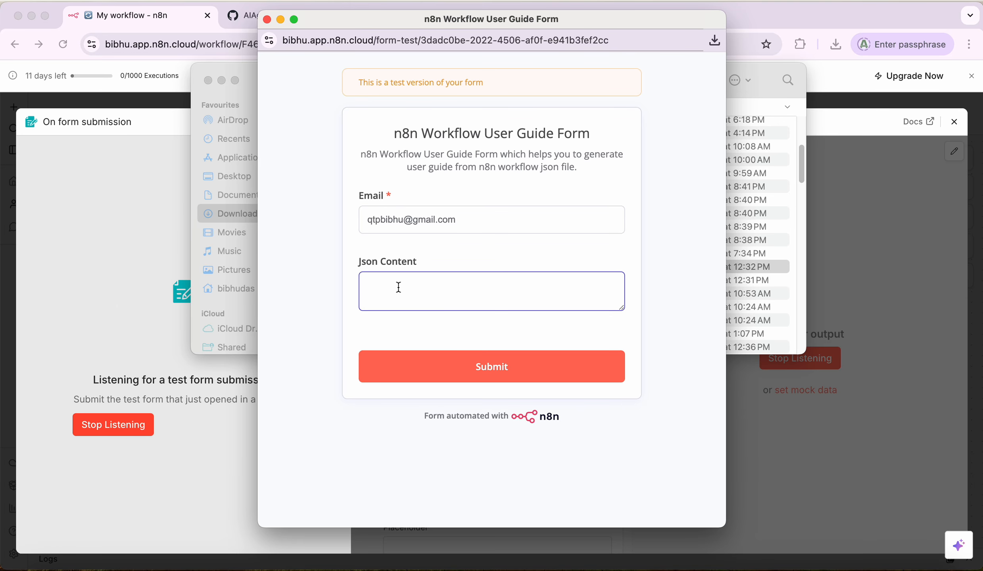
pyautogui.press('super+v')
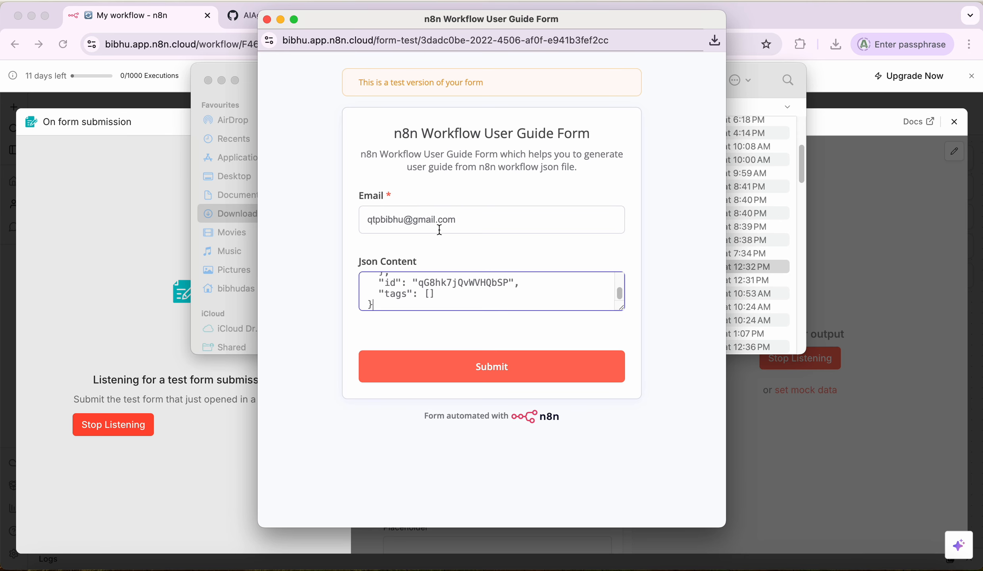
pyautogui.click(479, 375)
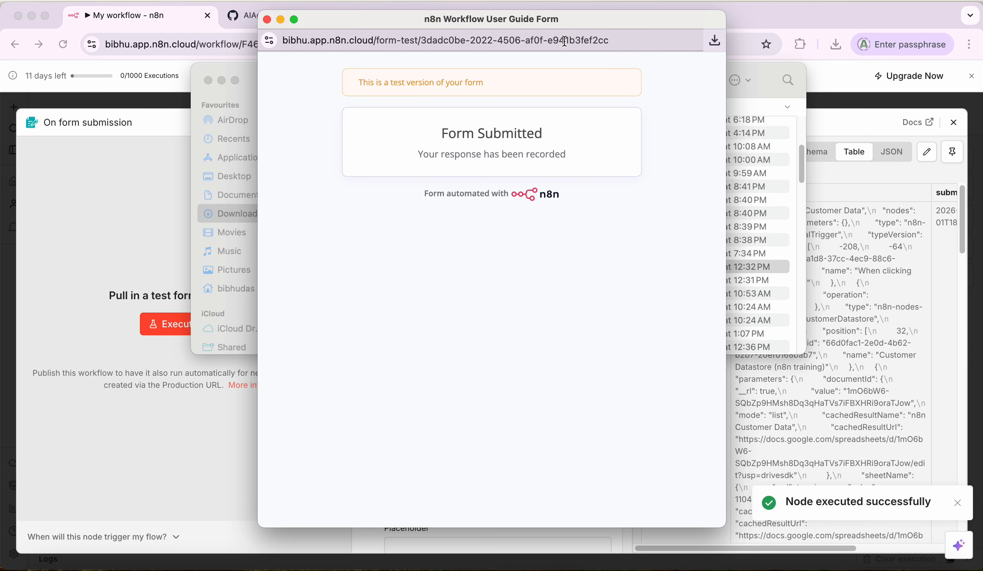
pyautogui.click(267, 19)
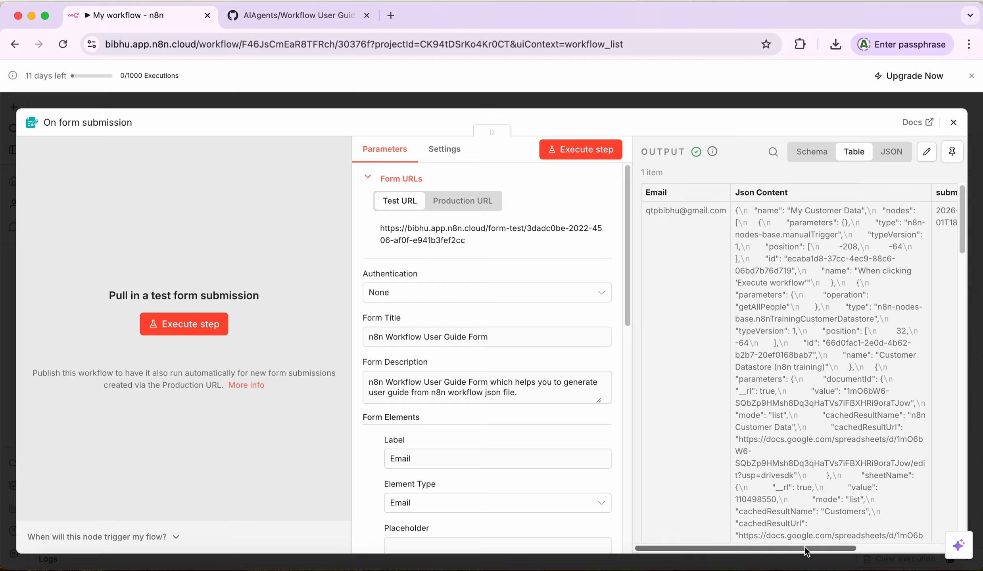
# Step: Review the trigger's 1-item output in JSON, Table and Schema views, then close the node panel
pyautogui.moveTo(804, 547); pyautogui.dragTo(899, 547)
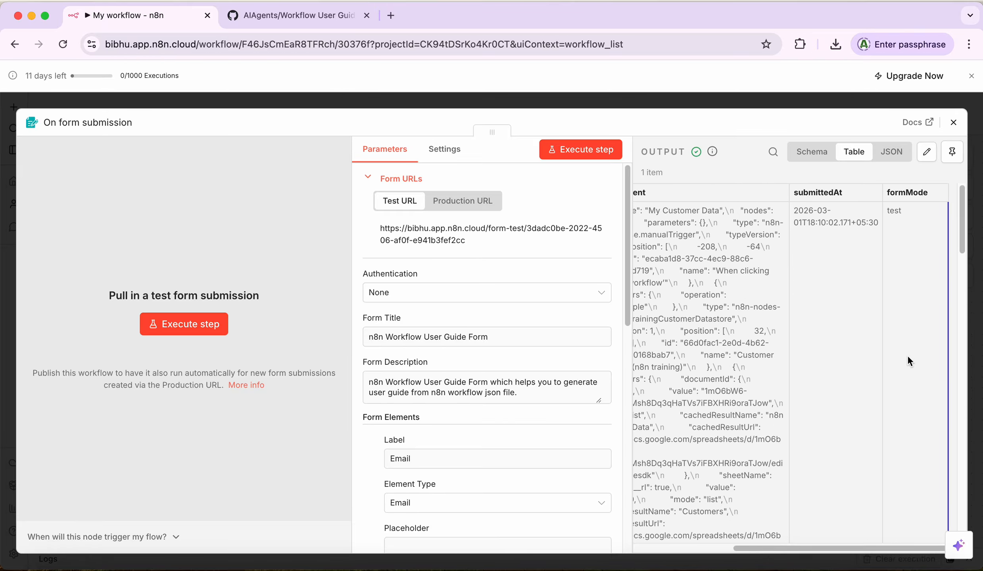
pyautogui.click(883, 155)
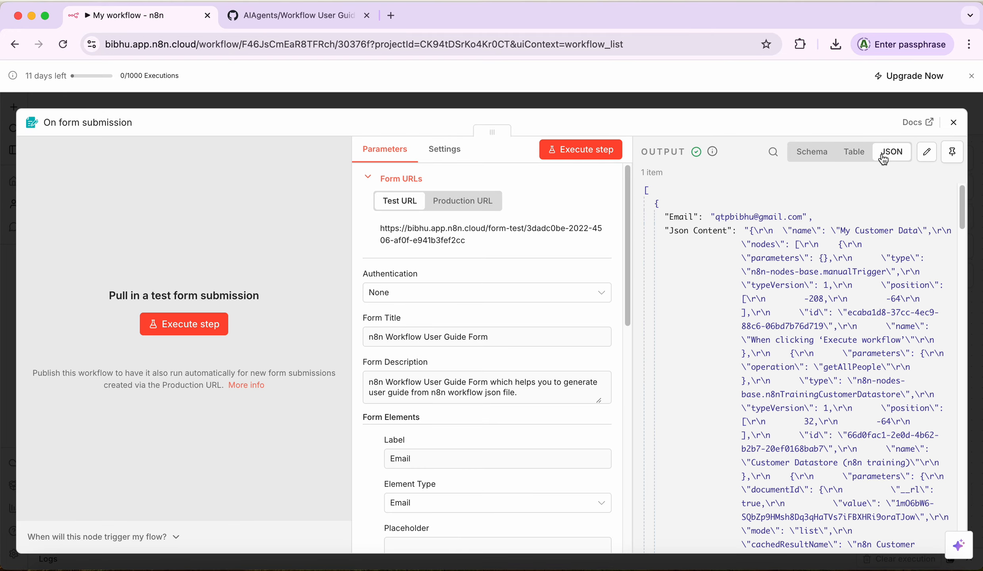
pyautogui.click(850, 156)
pyautogui.click(812, 162)
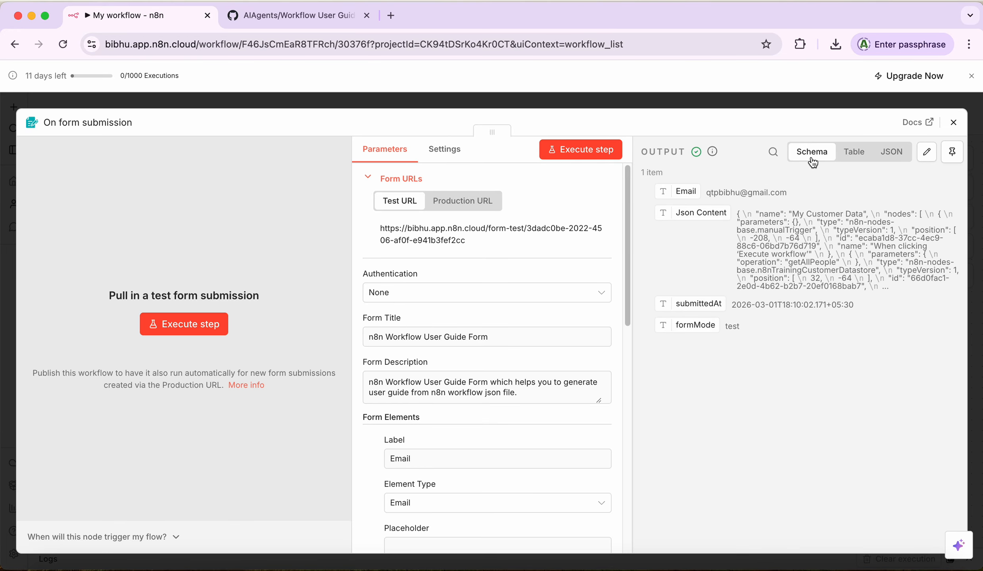
pyautogui.click(955, 124)
pyautogui.moveTo(411, 274)
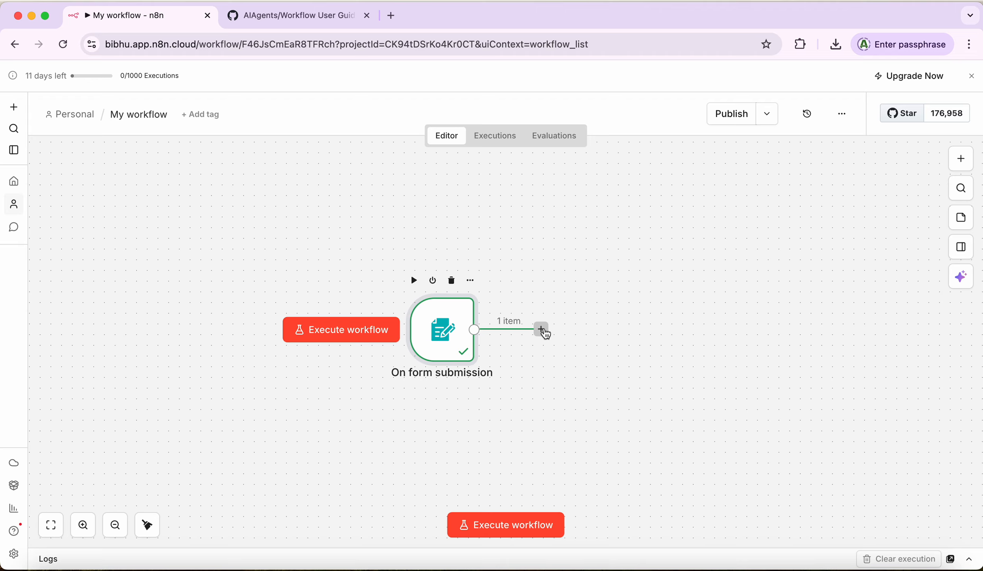
# Step: Add an AI Agent node from AI Nodes after the On form submission trigger
pyautogui.click(959, 162)
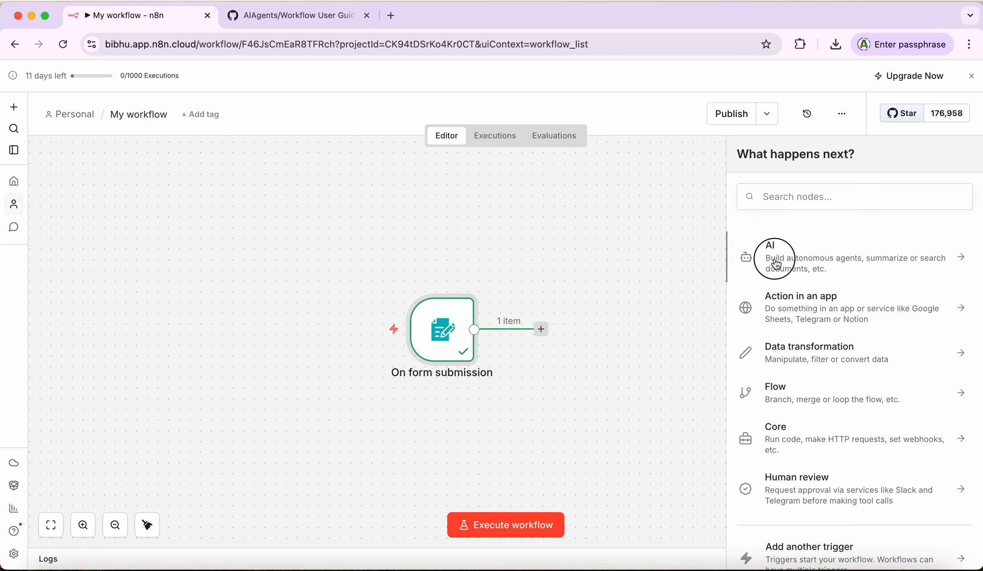
pyautogui.click(776, 264)
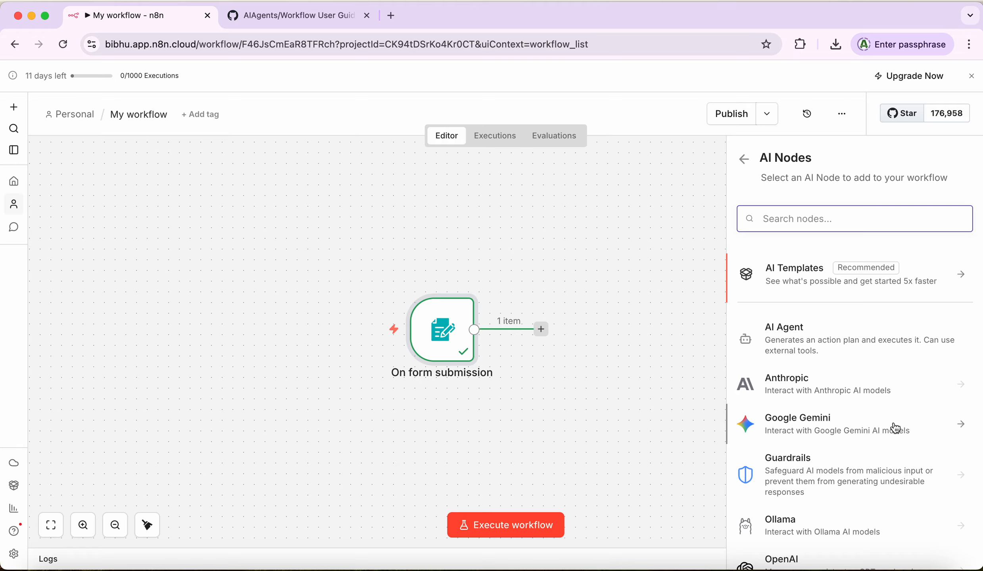
pyautogui.scroll(-3, 839, 429)
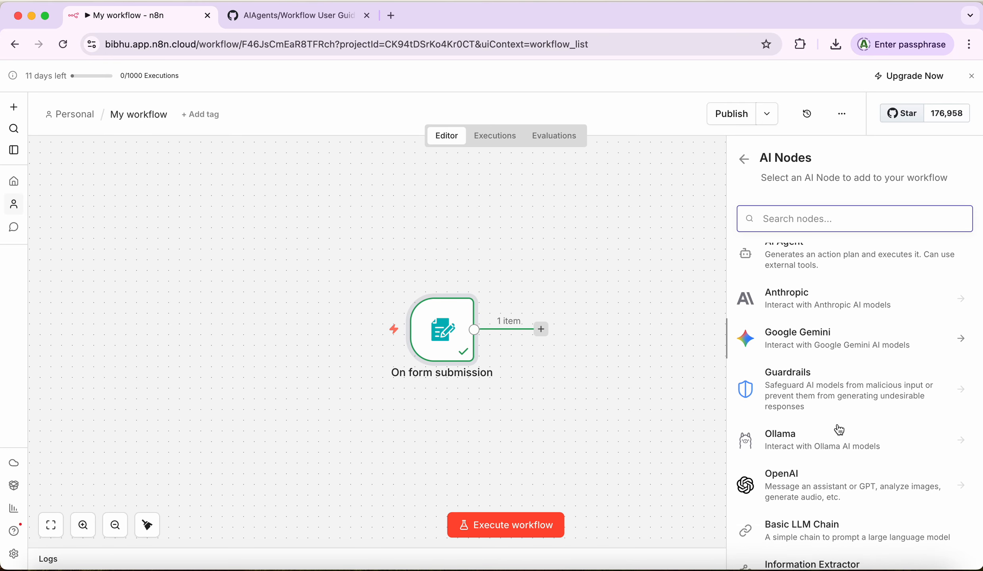
pyautogui.scroll(3, 839, 430)
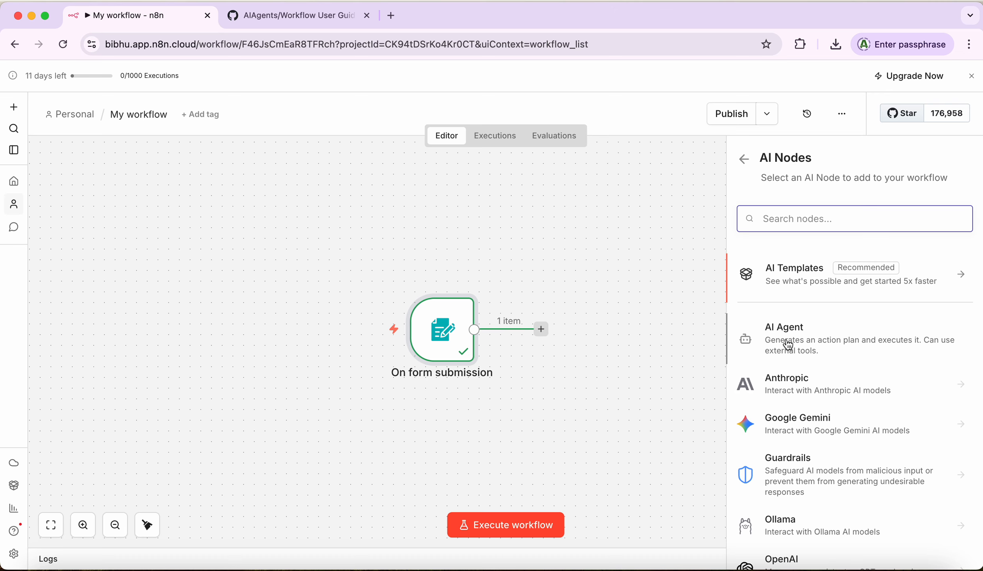
pyautogui.click(788, 345)
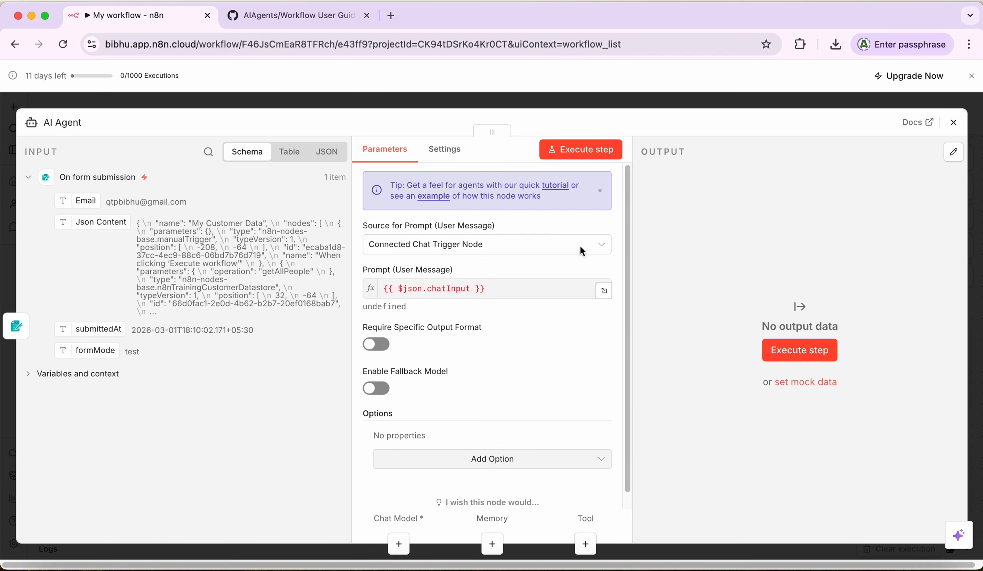
pyautogui.click(954, 123)
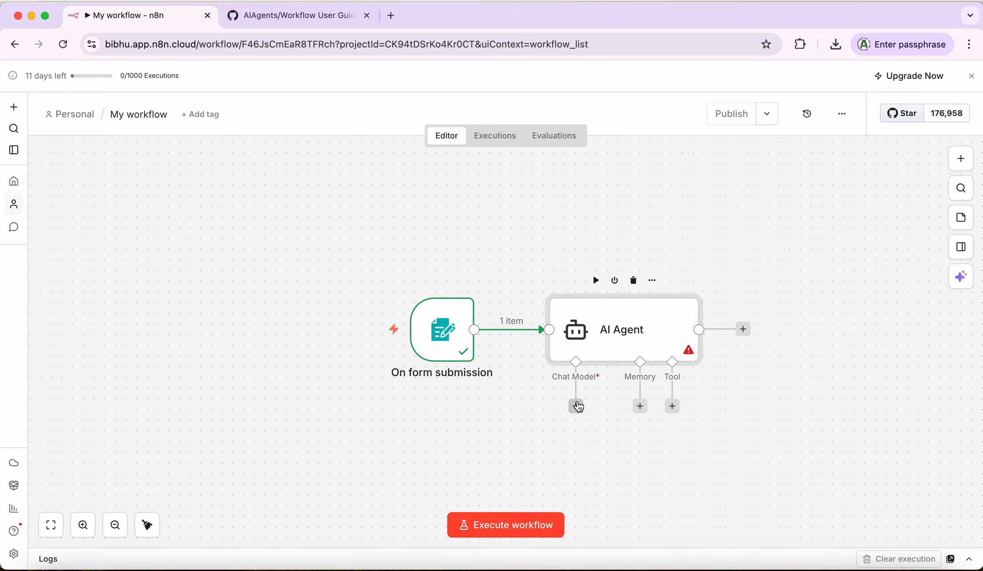
# Step: Attach a Google Gemini Chat Model to the AI Agent's Chat Model input
pyautogui.click(576, 407)
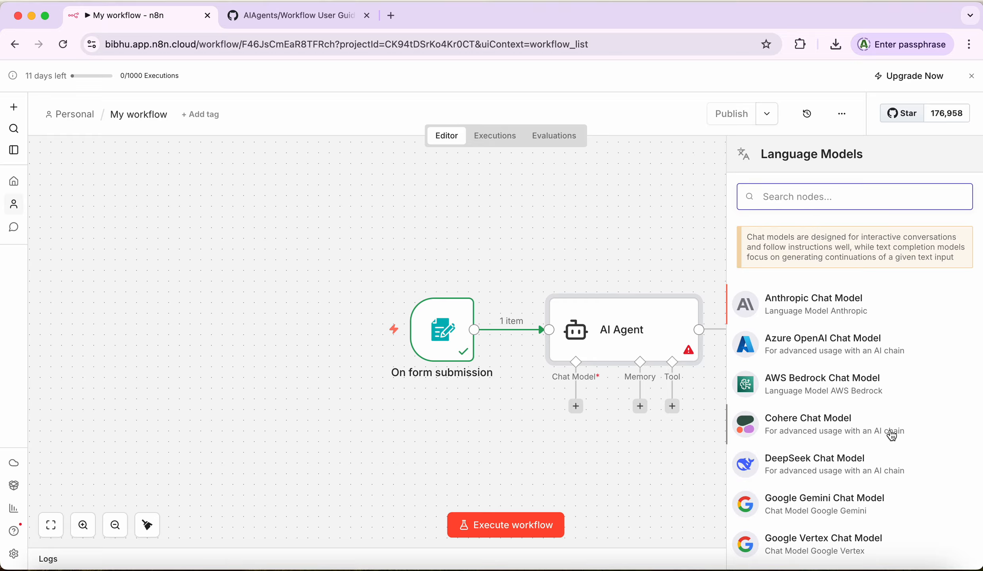
pyautogui.scroll(-3, 891, 432)
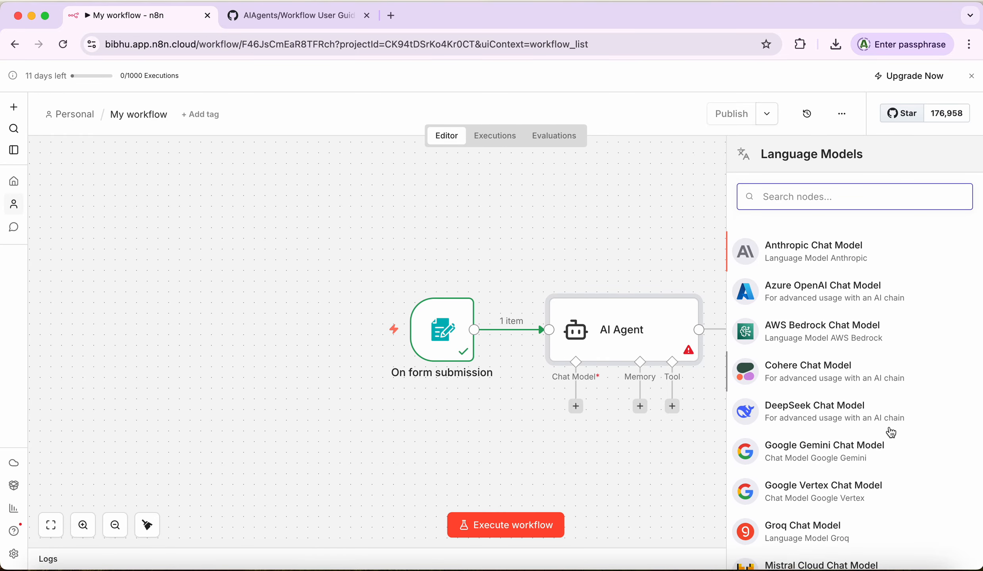
pyautogui.scroll(2, 805, 381)
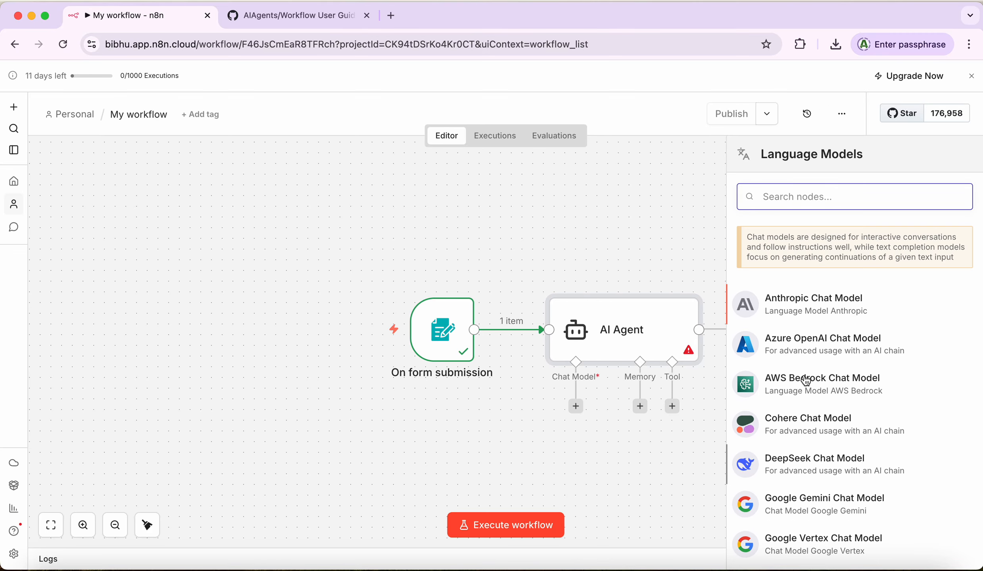
pyautogui.scroll(-1, 805, 380)
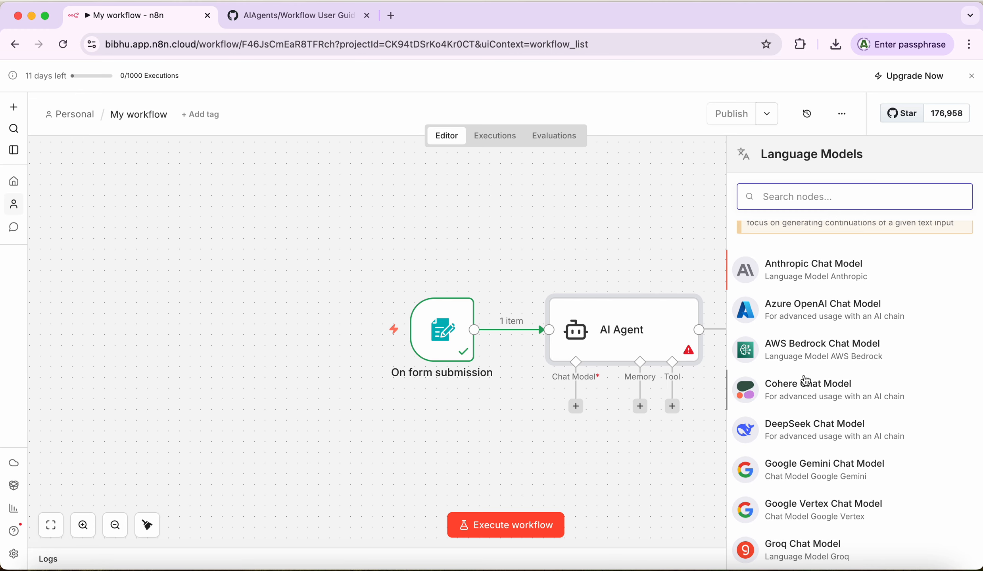
pyautogui.scroll(-2, 805, 381)
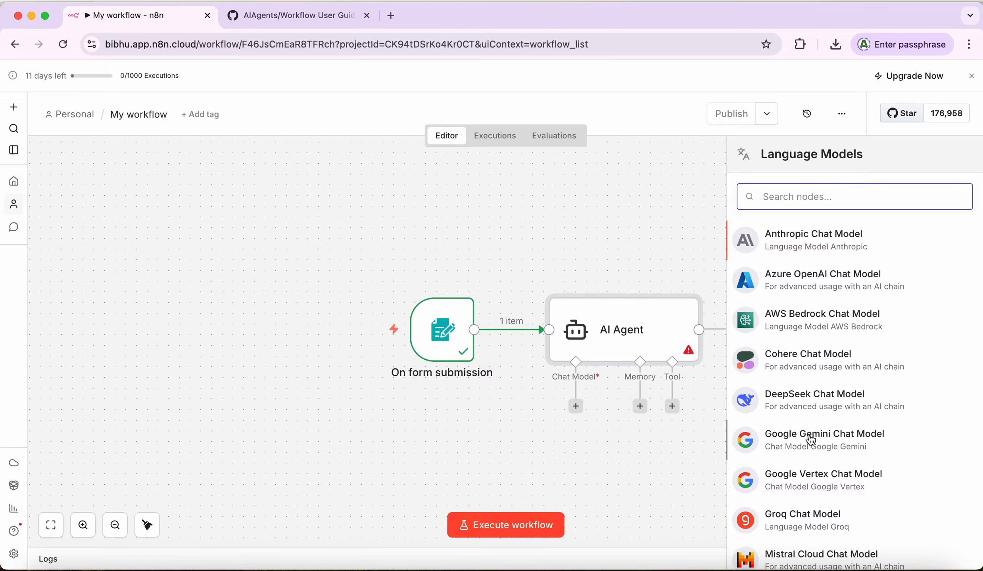
pyautogui.click(810, 441)
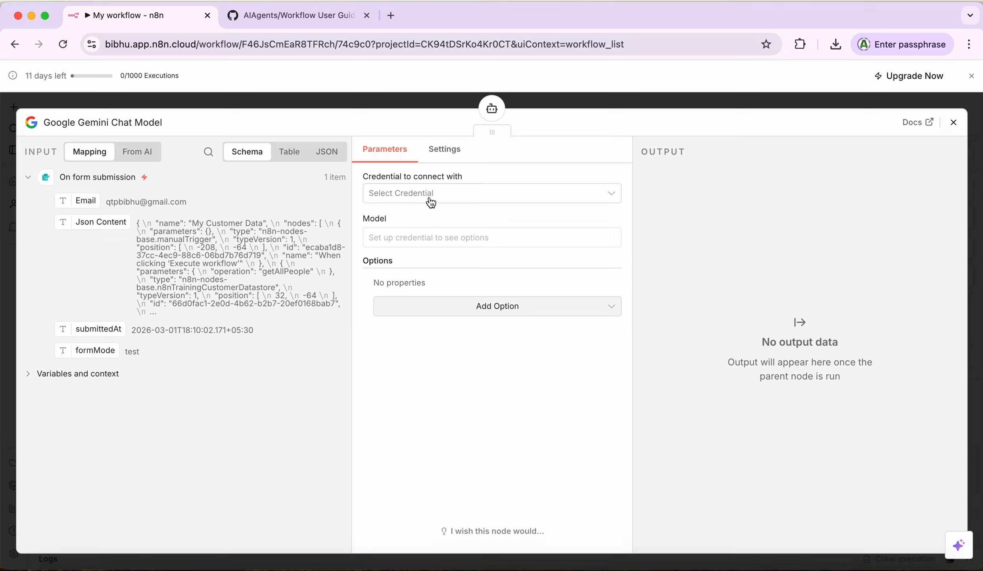
# Step: Start creating a new Google Gemini (PaLM) API credential for the chat model
pyautogui.click(431, 203)
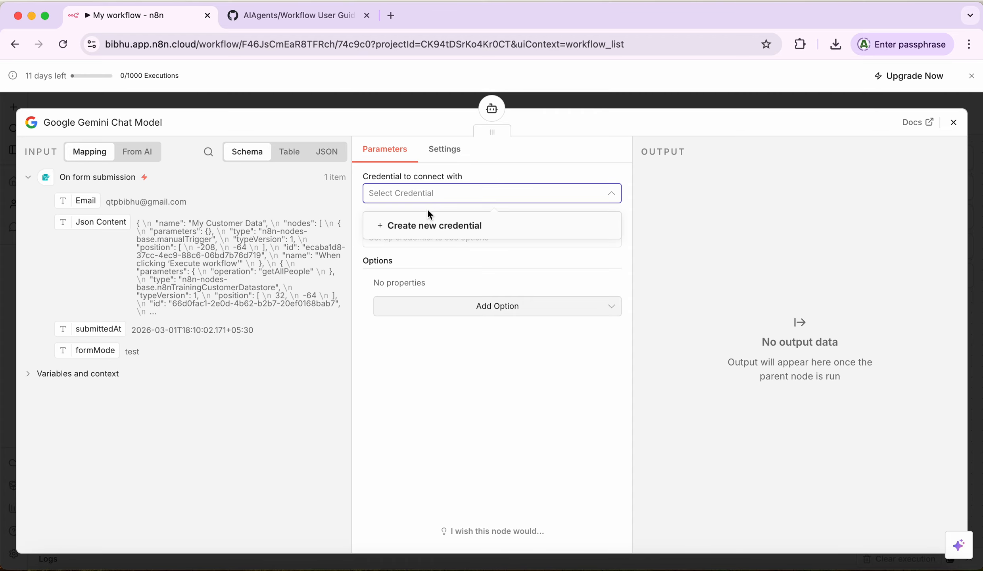
pyautogui.click(424, 225)
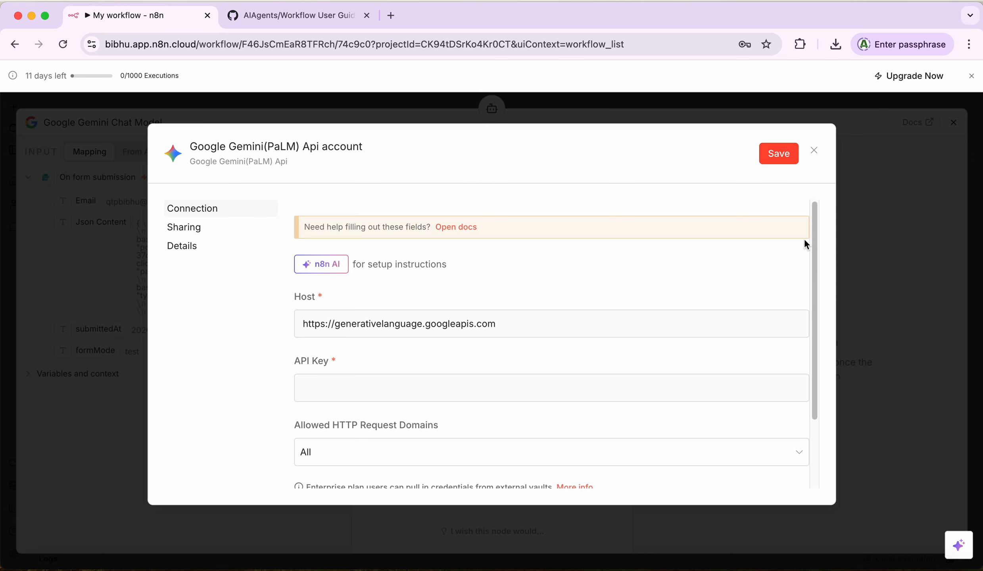
pyautogui.moveTo(816, 238); pyautogui.dragTo(829, 197)
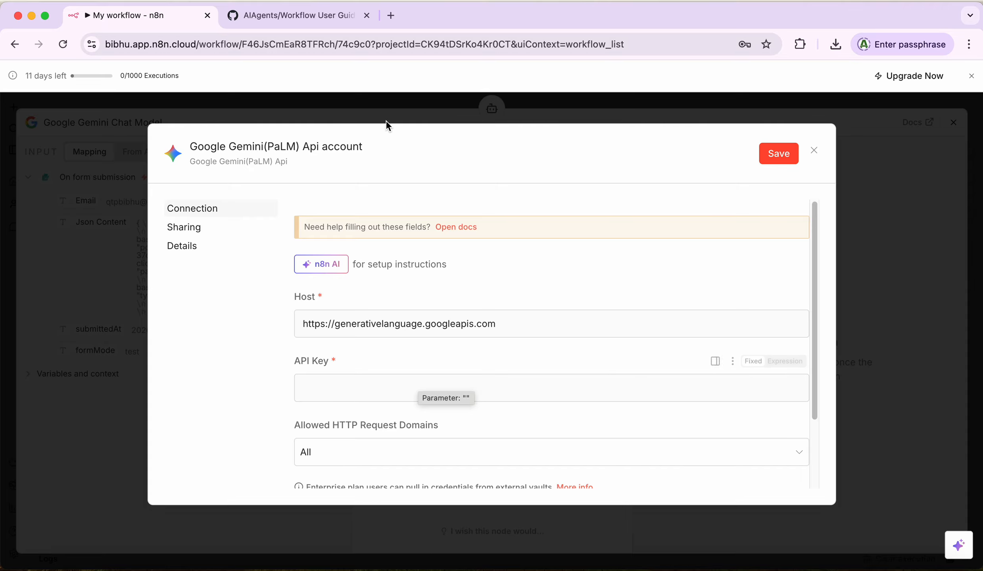
# Step: In a new browser tab, search Google for 'google gemini api key'
pyautogui.click(391, 18)
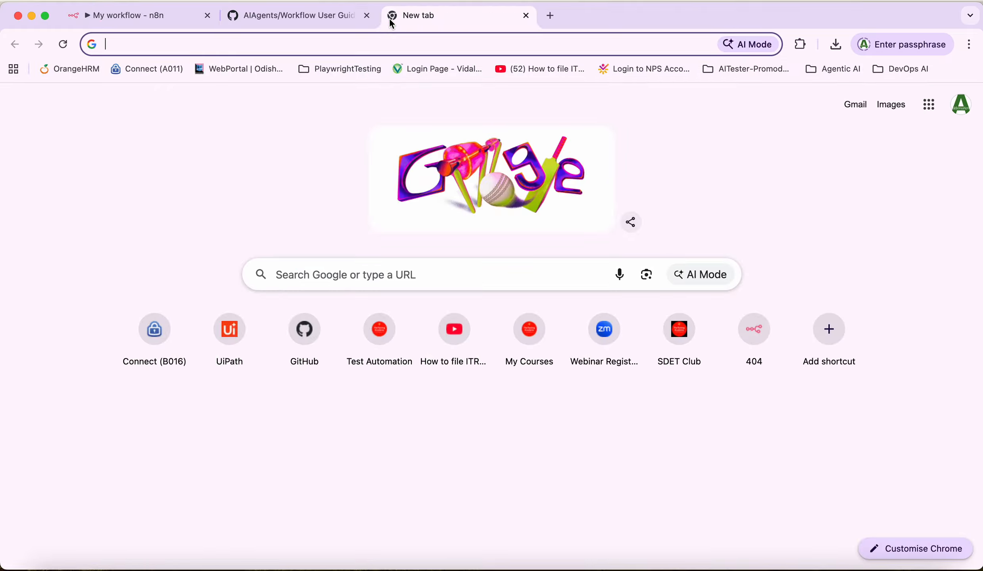
pyautogui.click(343, 273)
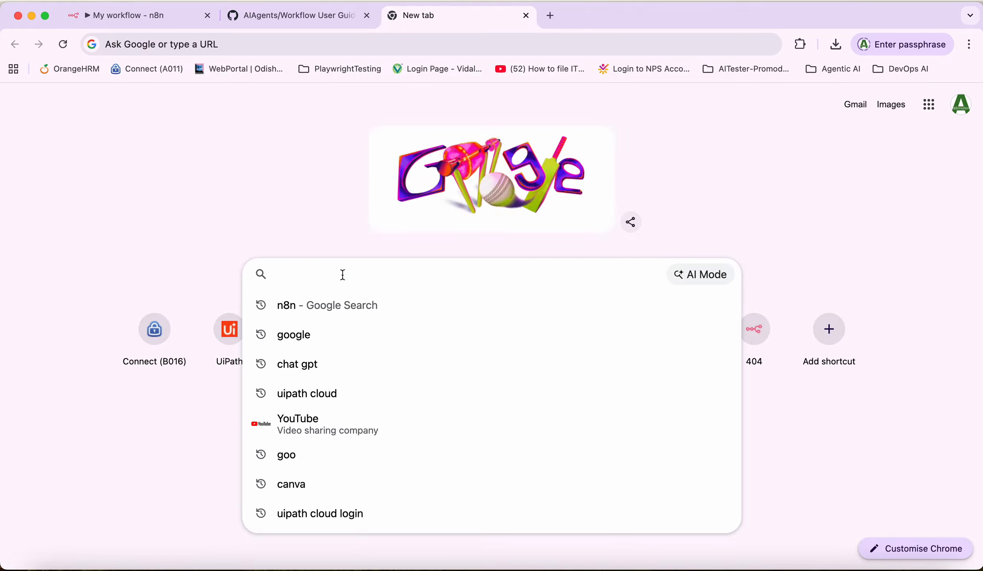
pyautogui.write('google ge')
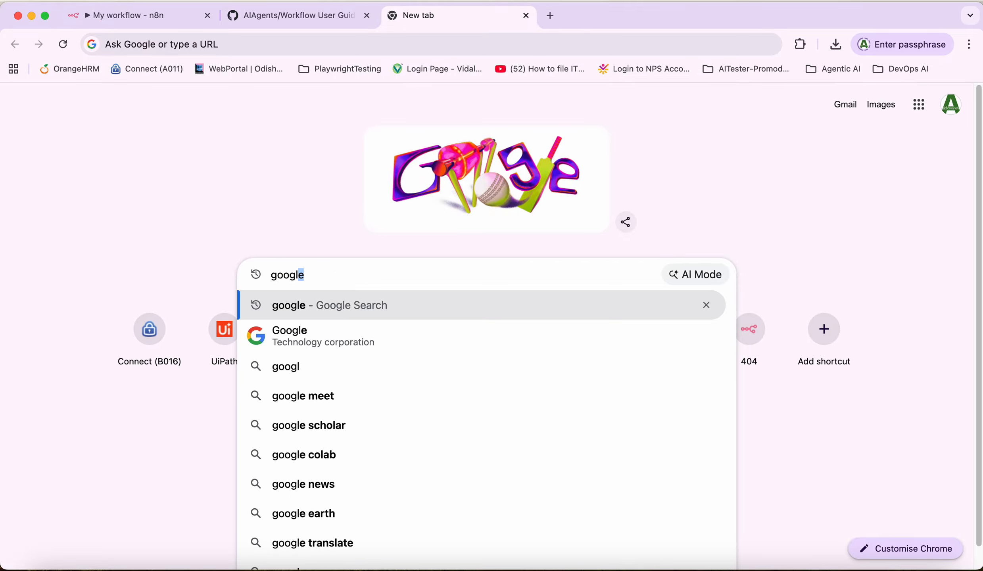
pyautogui.write('mi')
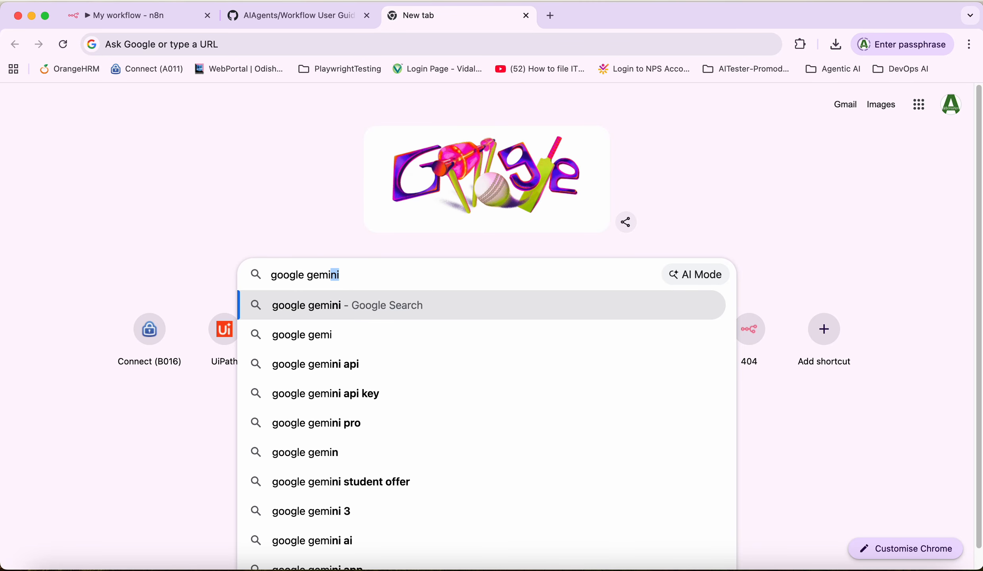
pyautogui.press('Down')
pyautogui.press('Down')
pyautogui.press('Down')
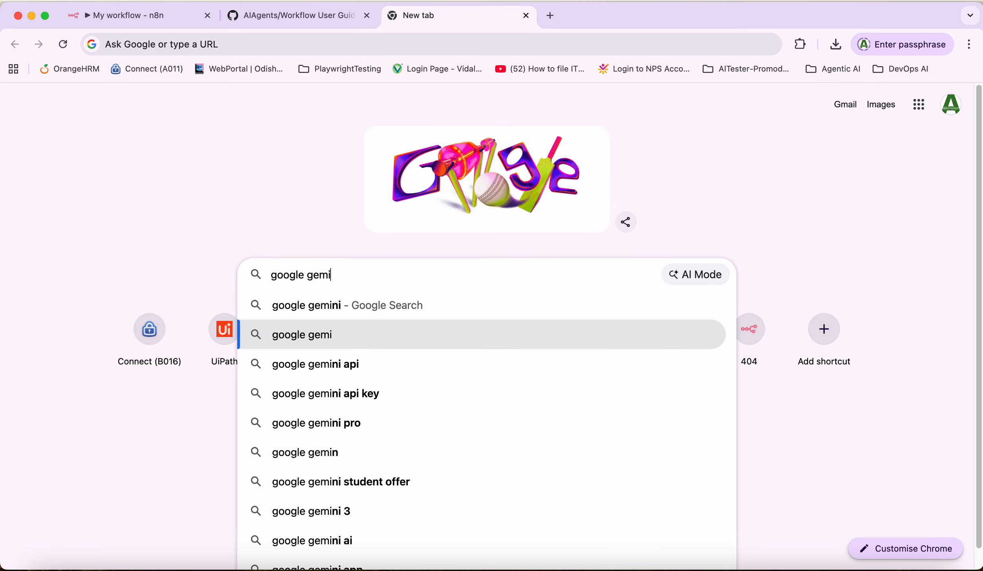
pyautogui.press('Return')
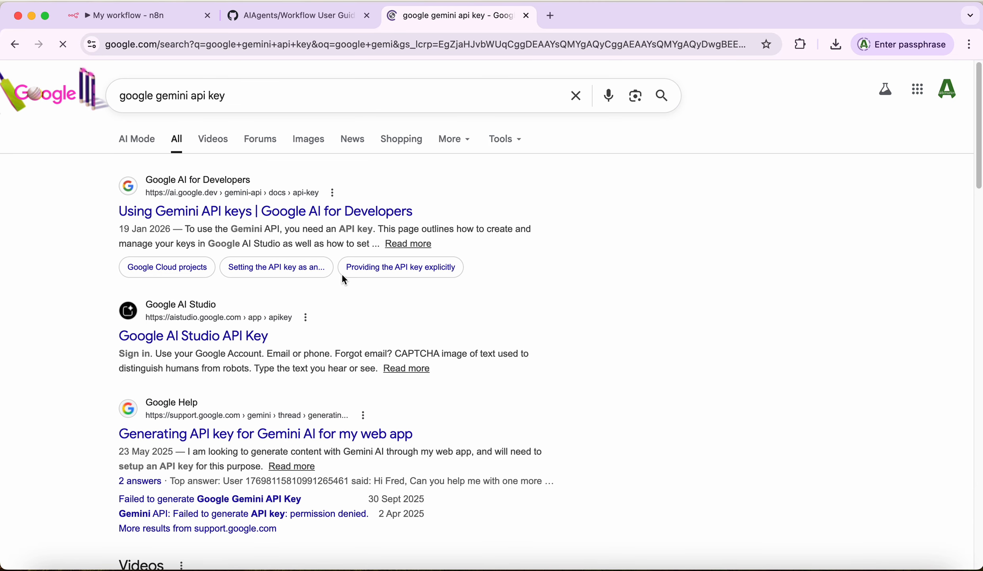
# Step: Follow the 'Using Gemini API keys' documentation through to Google AI Studio's API Keys page
pyautogui.click(292, 220)
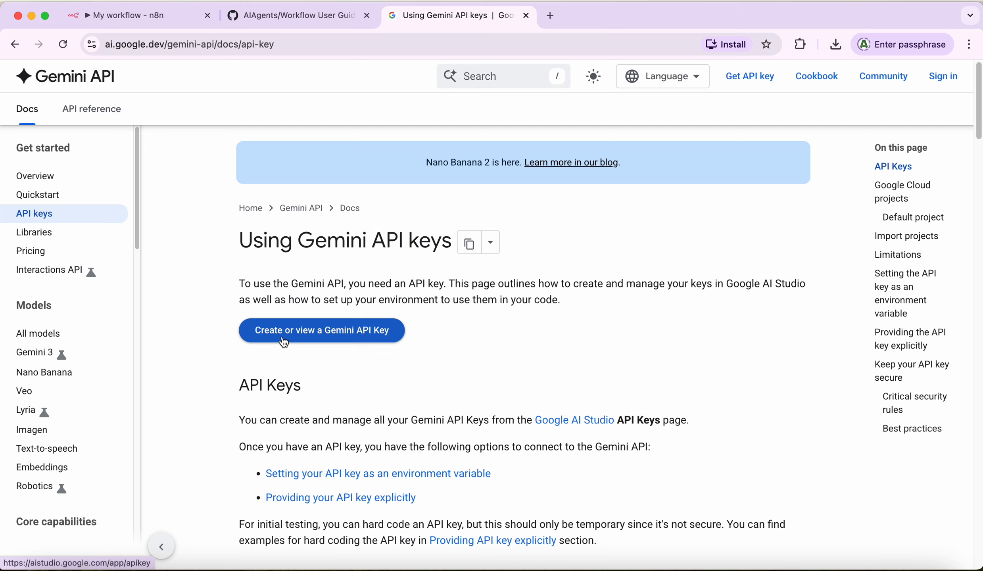
pyautogui.click(319, 337)
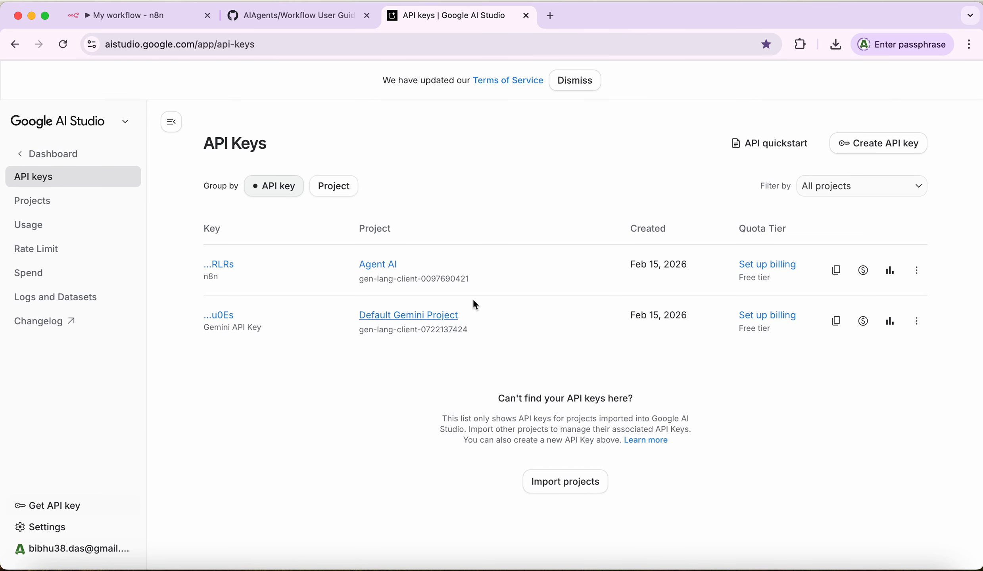
# Step: Create a new key named 'Gemini API Key' in the Agent AI project and copy it
pyautogui.click(881, 150)
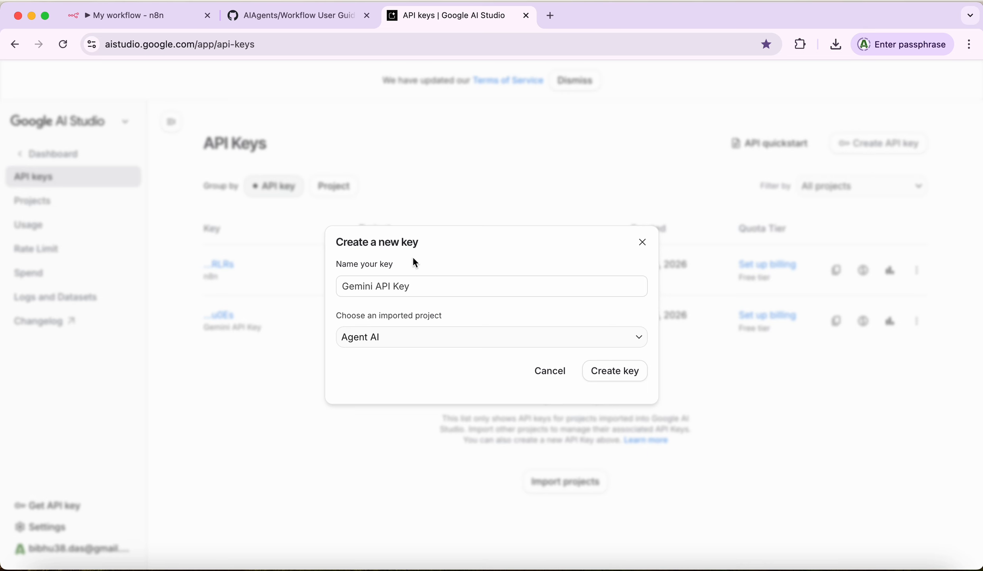
pyautogui.click(414, 286)
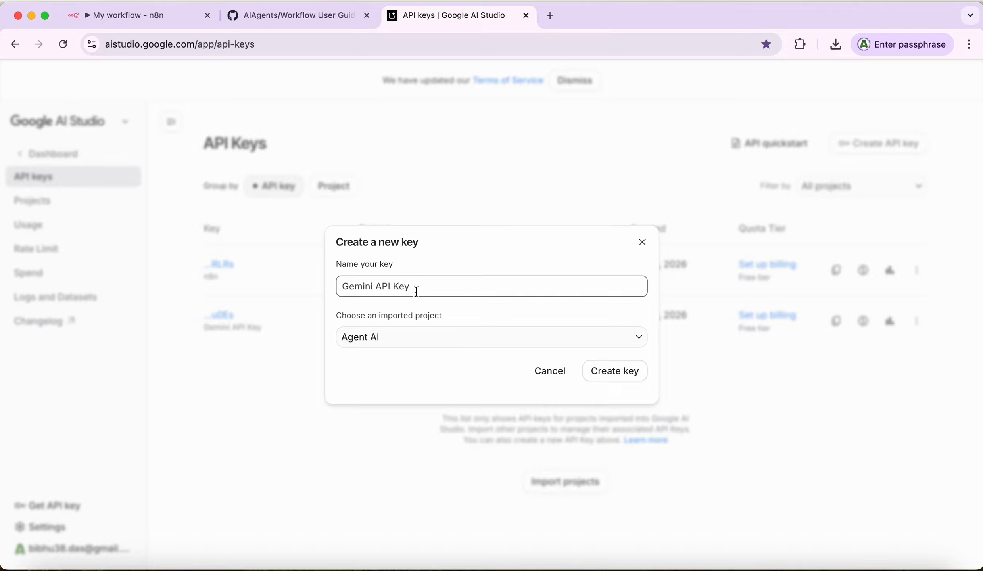
pyautogui.click(423, 345)
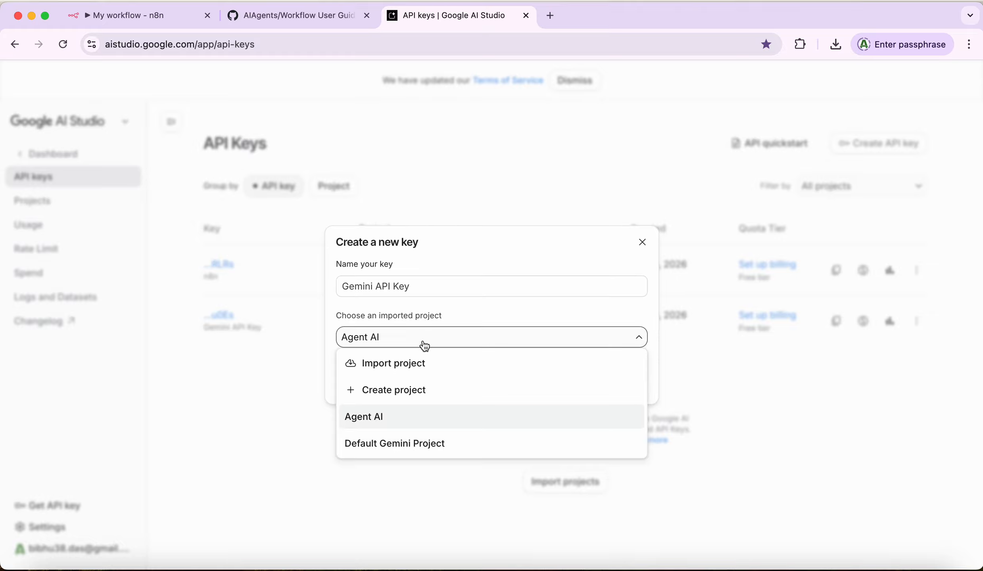
pyautogui.click(536, 313)
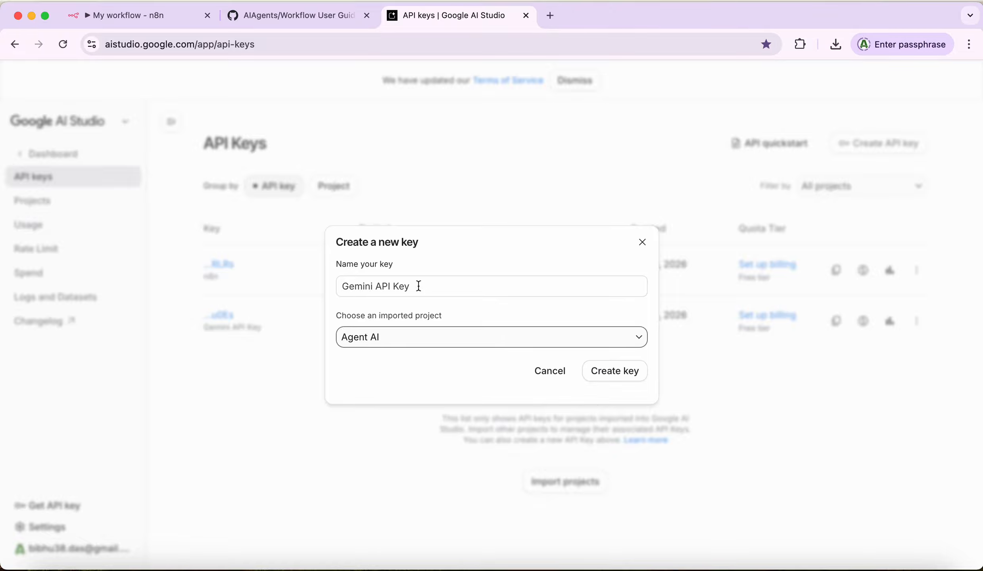
pyautogui.click(611, 371)
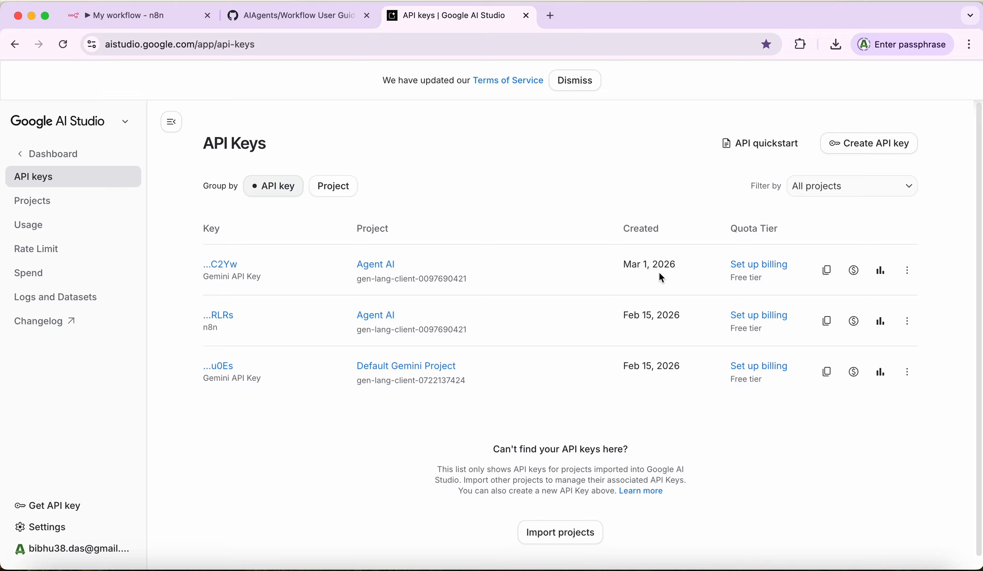
pyautogui.click(828, 275)
# Step: Paste the copied key into n8n's Gemini credential API Key field, save and test it, then close it
pyautogui.click(152, 20)
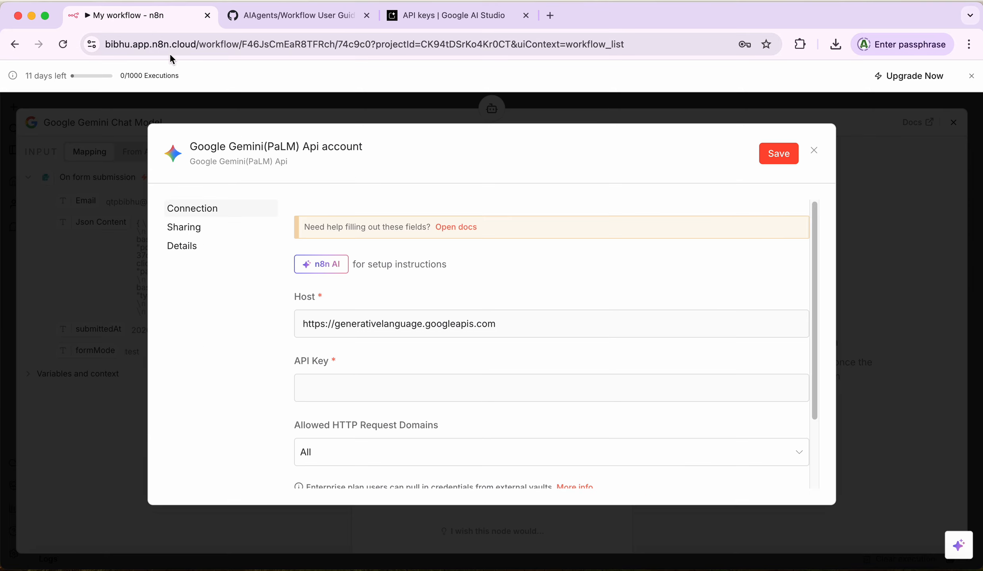
pyautogui.click(350, 387)
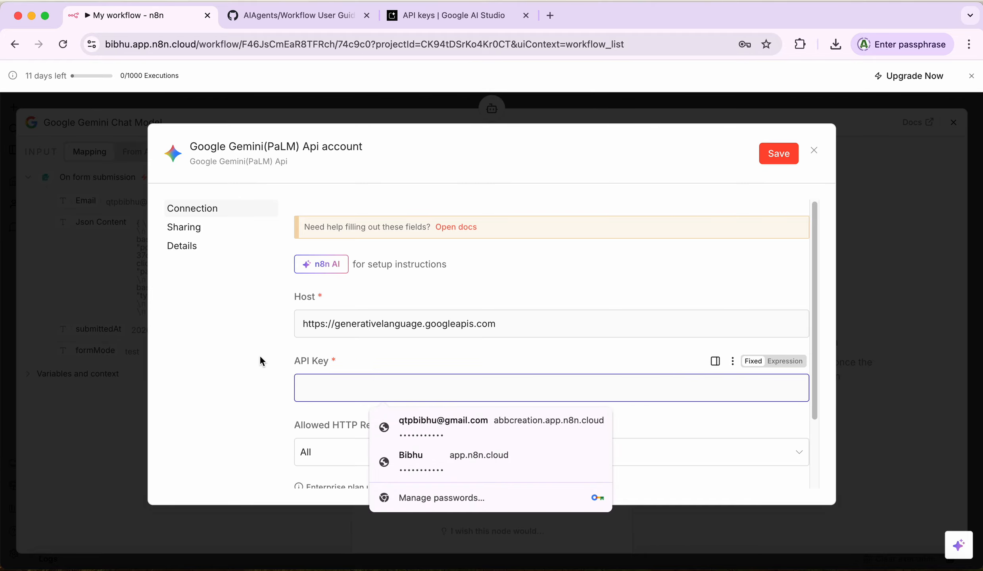
pyautogui.press('super+v')
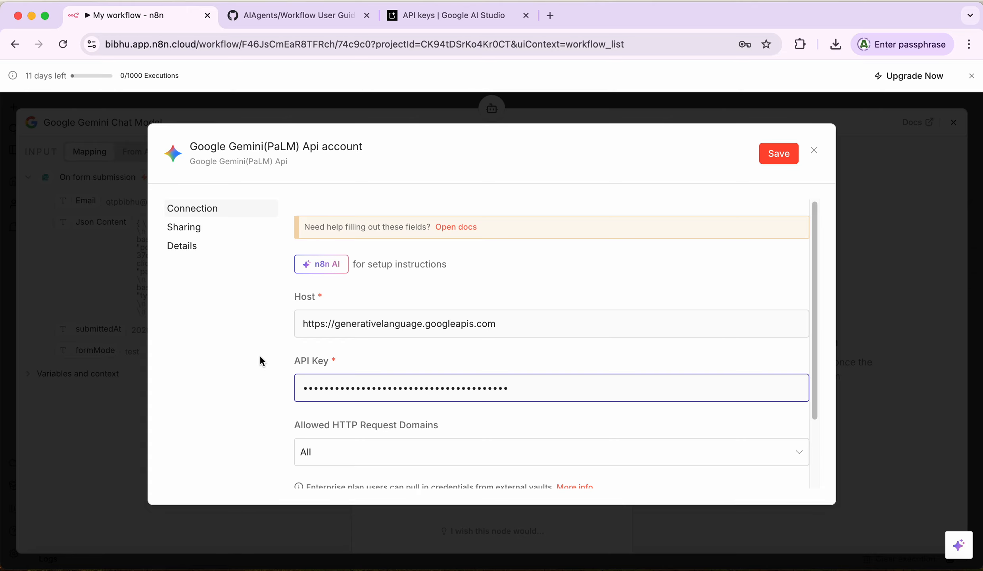
pyautogui.click(789, 157)
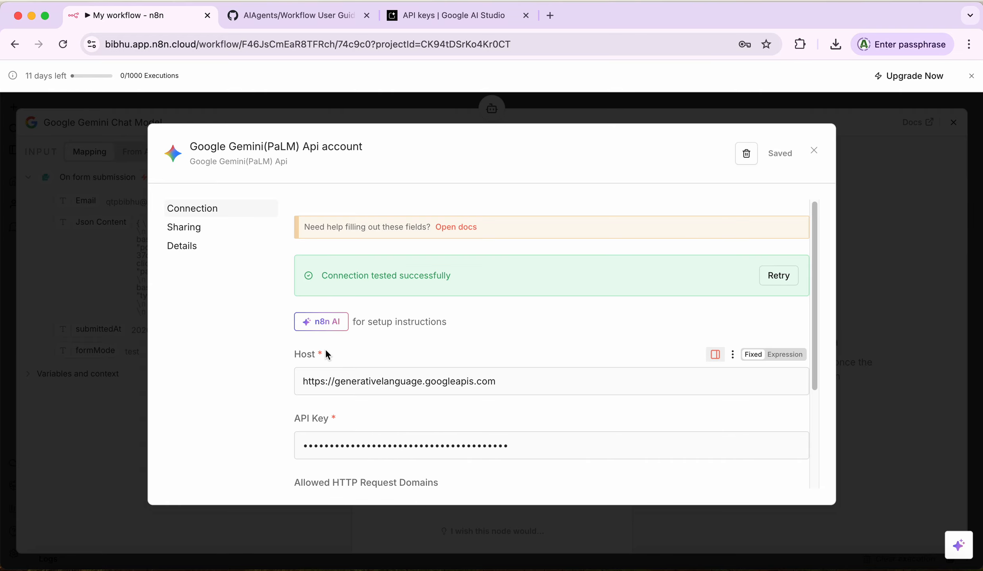
pyautogui.click(815, 151)
# Step: Assign the Google Gemini(PaLM) Api account credential to the Chat Model node and keep models/gemini-2.5-flash
pyautogui.click(634, 249)
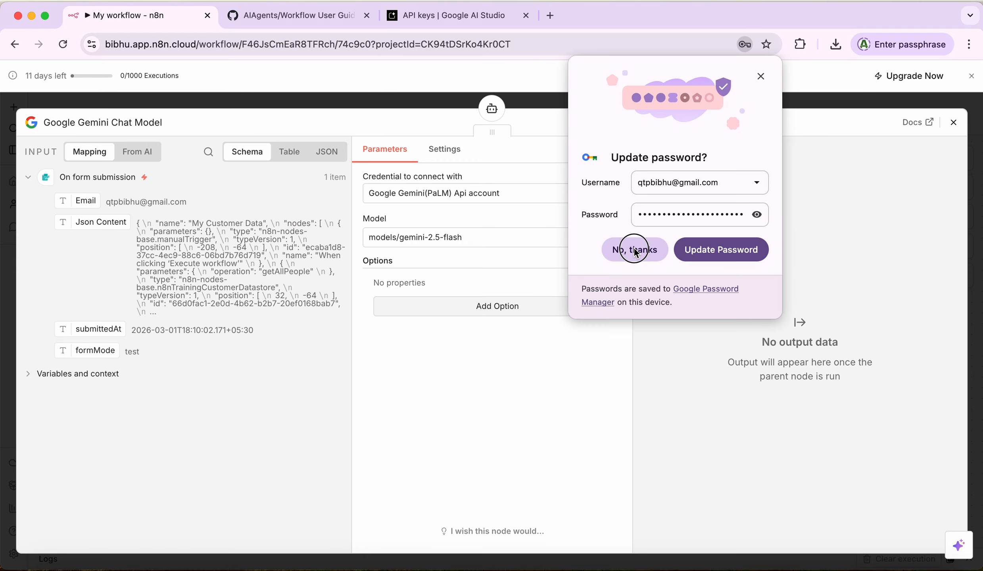
pyautogui.click(513, 193)
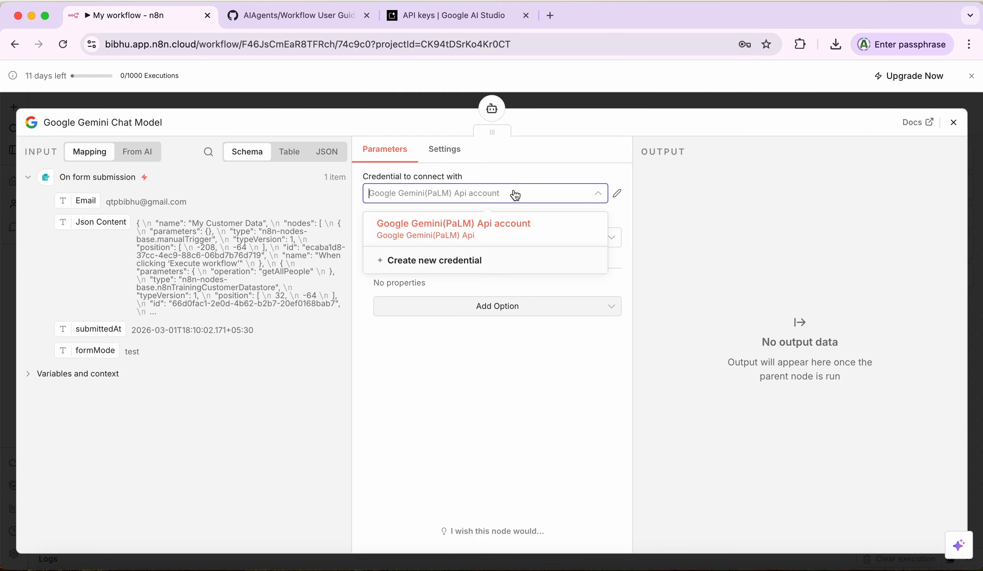
pyautogui.click(450, 232)
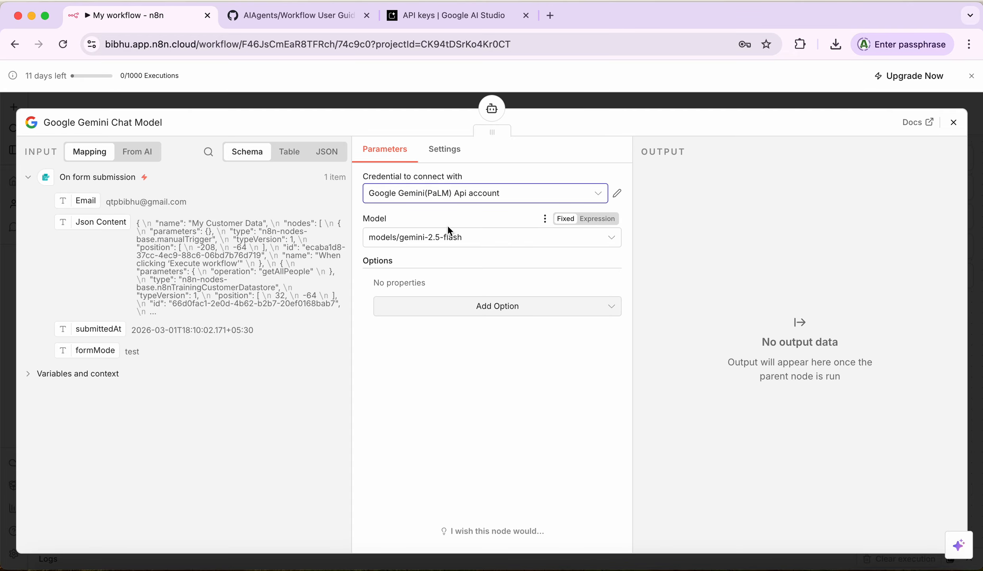
pyautogui.click(465, 241)
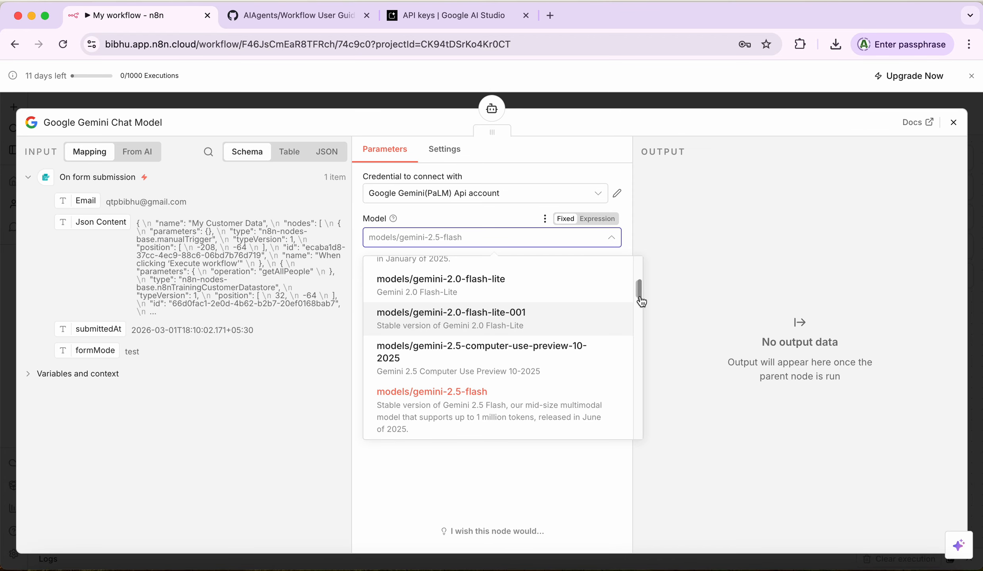
pyautogui.moveTo(640, 298); pyautogui.dragTo(643, 271)
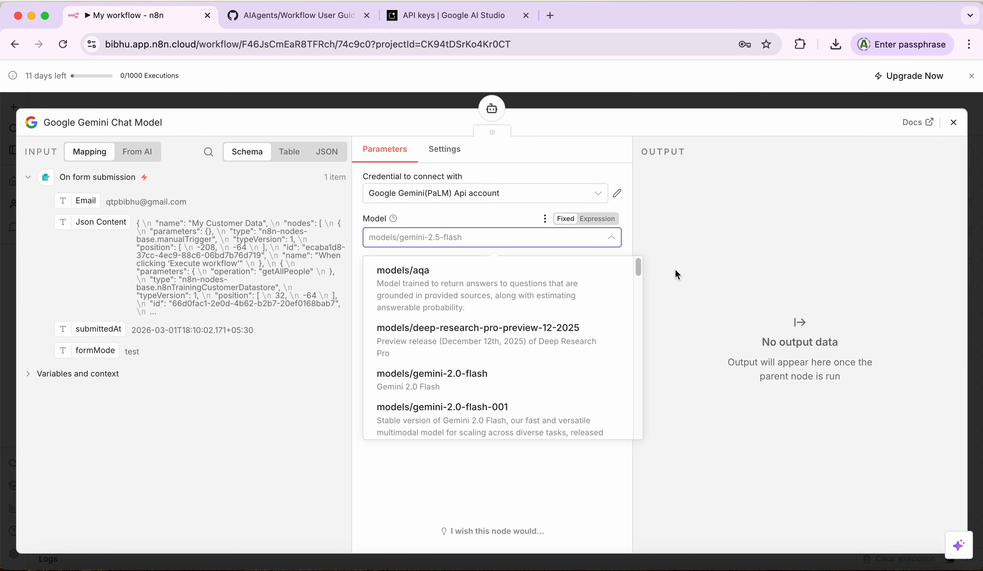
pyautogui.click(662, 274)
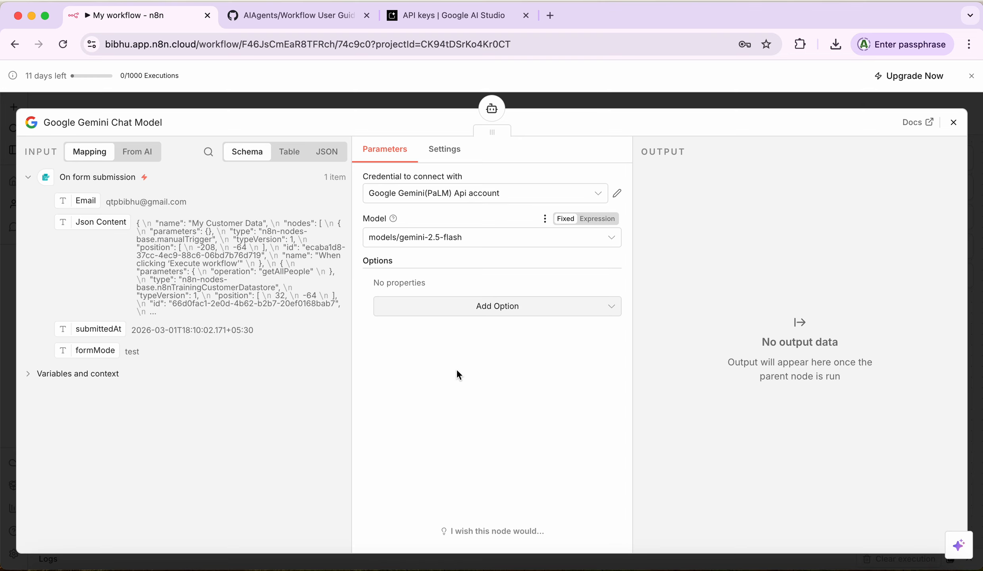
# Step: Close the Google Gemini Chat Model node panel to return to the canvas
pyautogui.click(953, 122)
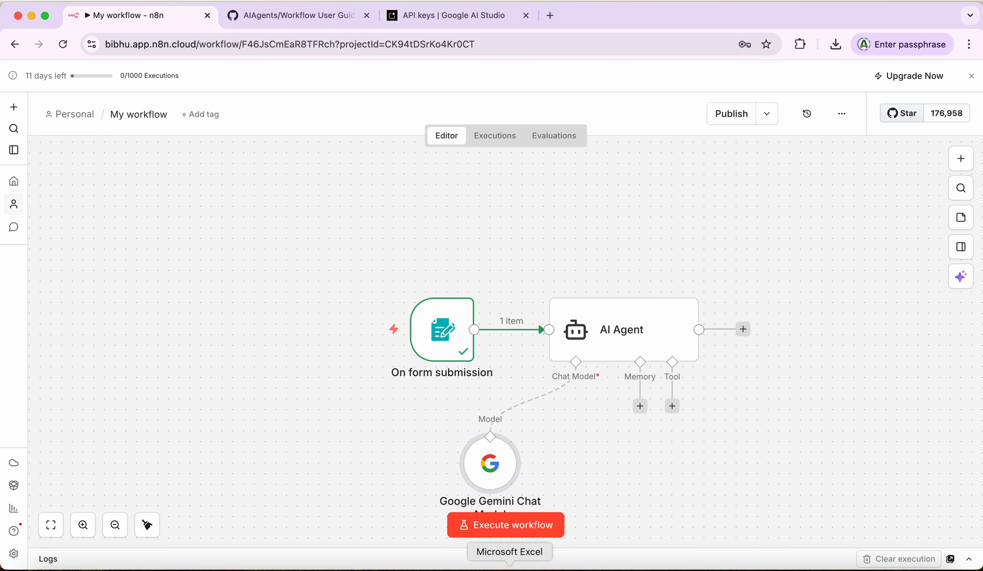
pyautogui.click(476, 564)
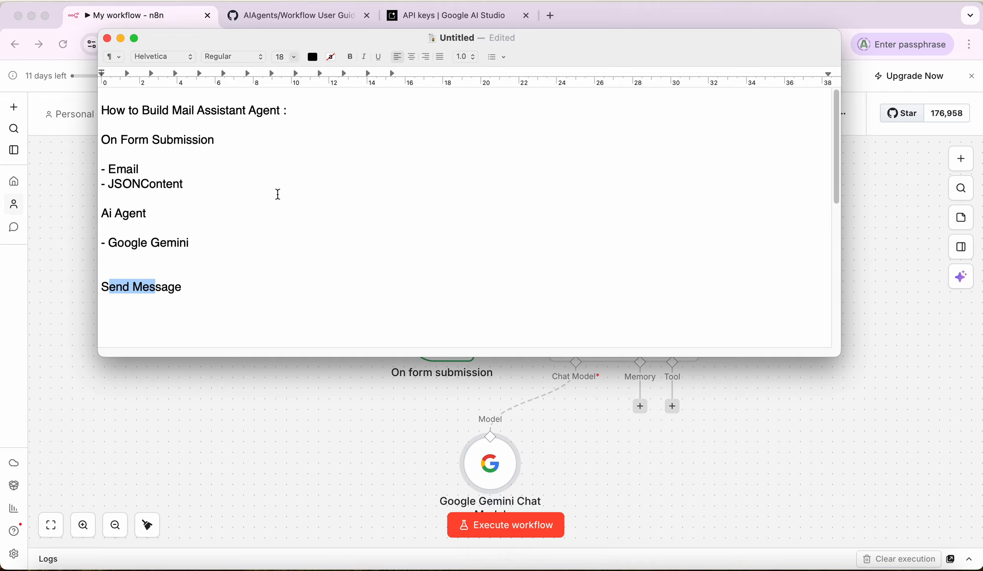
pyautogui.click(112, 140)
pyautogui.moveTo(112, 140); pyautogui.dragTo(213, 139)
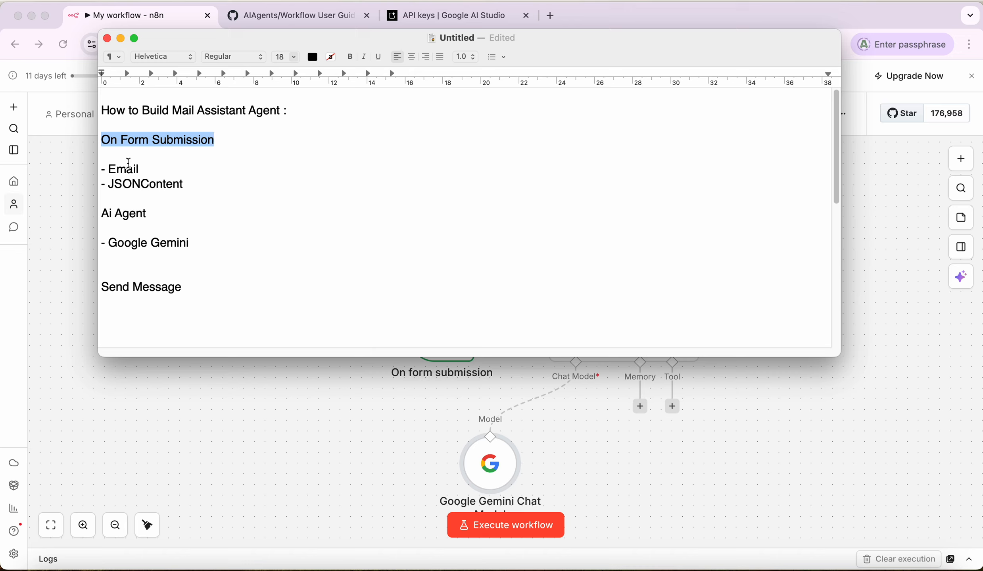
pyautogui.doubleClick(117, 170)
pyautogui.click(139, 183)
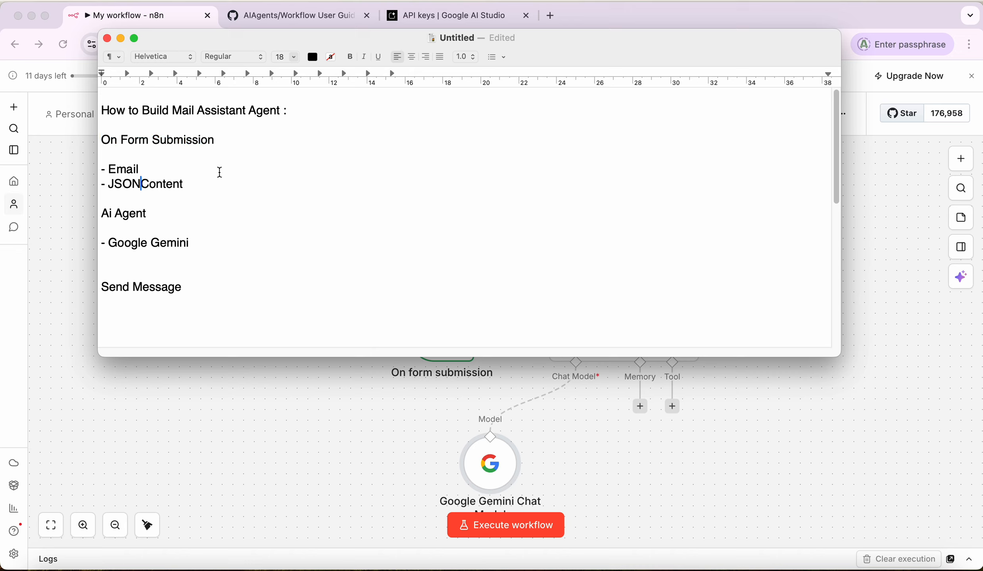
pyautogui.moveTo(154, 213); pyautogui.dragTo(99, 213)
pyautogui.click(276, 237)
pyautogui.moveTo(212, 242); pyautogui.dragTo(115, 242)
pyautogui.click(119, 227)
pyautogui.click(281, 418)
pyautogui.moveTo(431, 336)
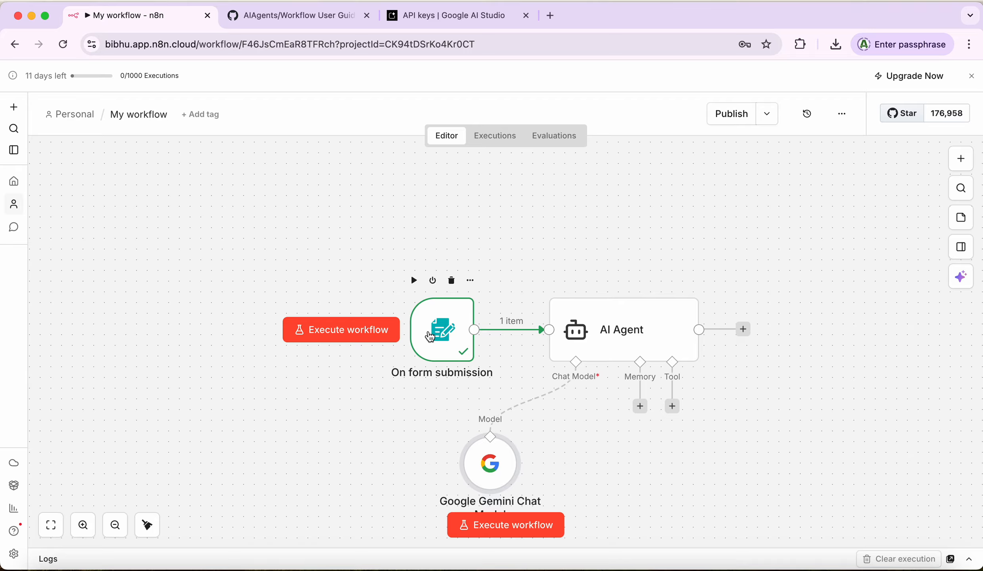
# Step: In the AI Agent node, switch the prompt source to 'Define below' and focus the empty Prompt field
pyautogui.moveTo(640, 329)
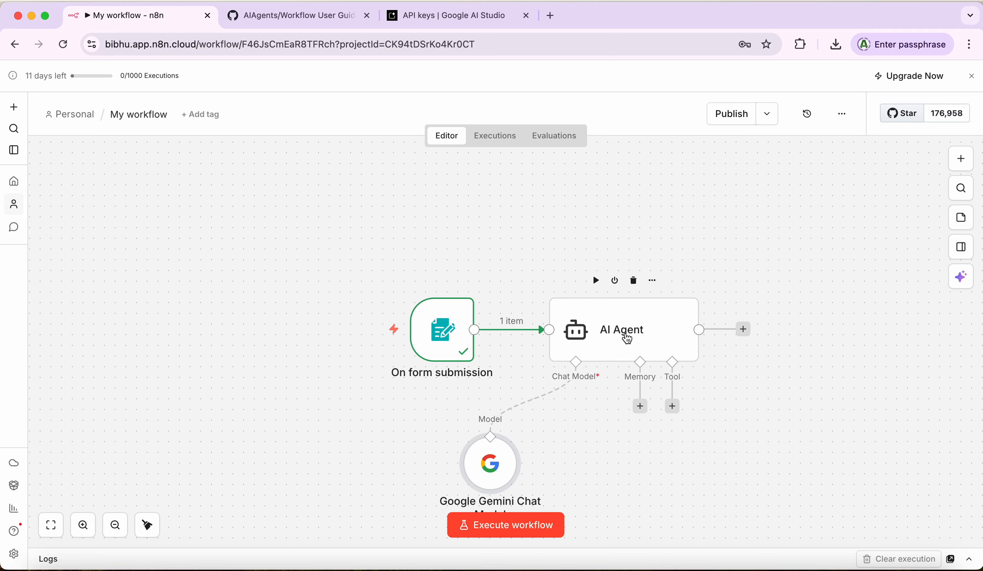
pyautogui.doubleClick(626, 339)
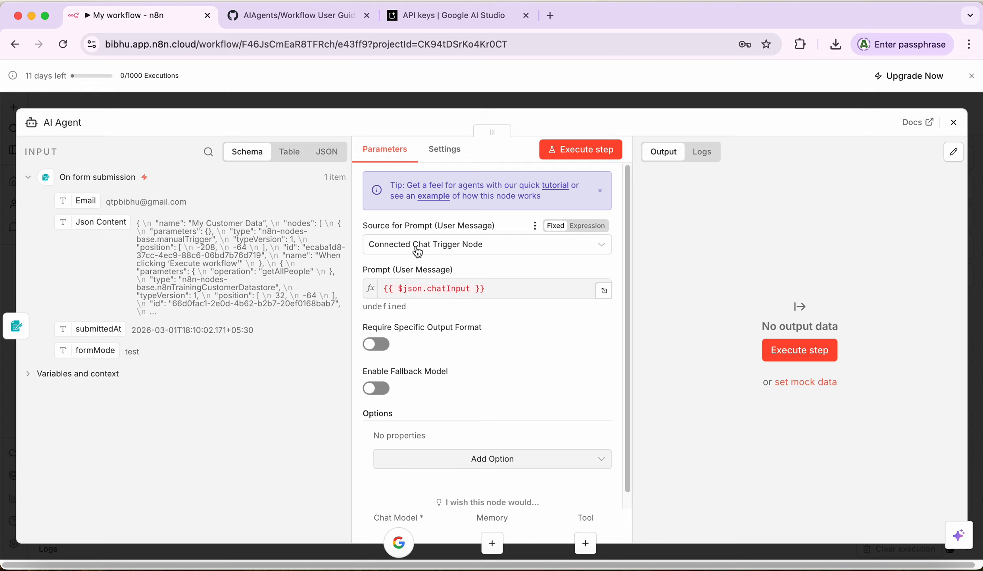
pyautogui.click(462, 249)
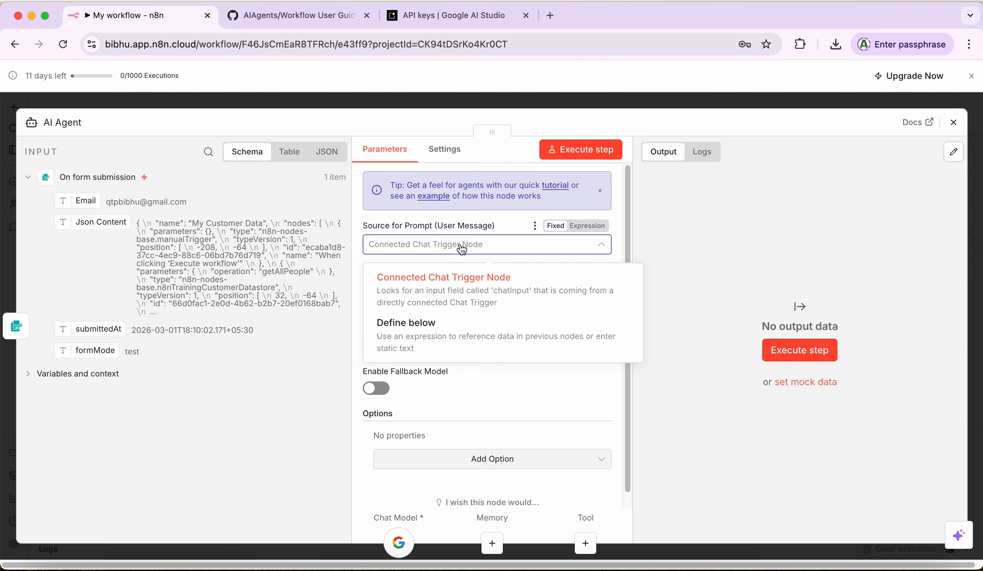
pyautogui.click(412, 332)
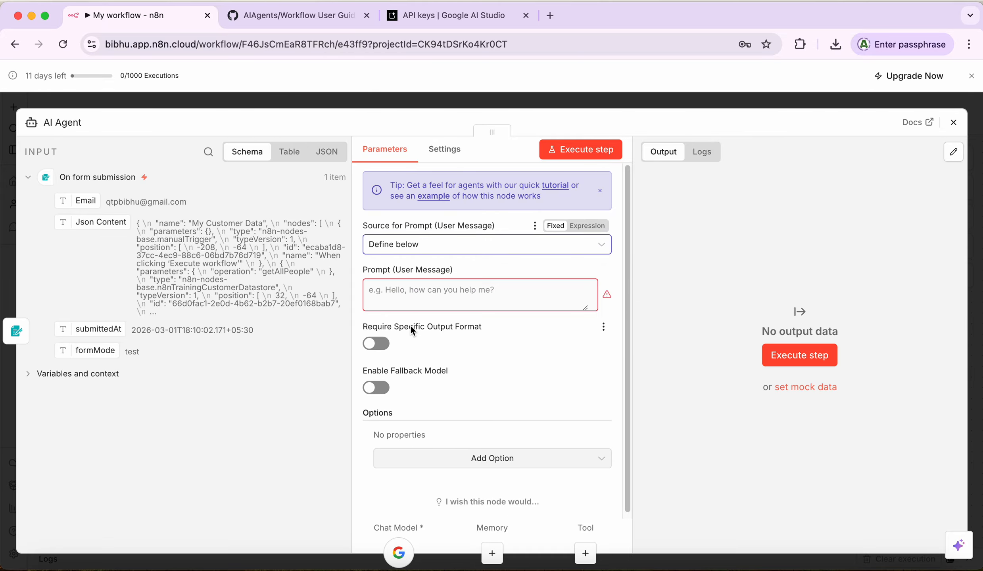
pyautogui.click(430, 293)
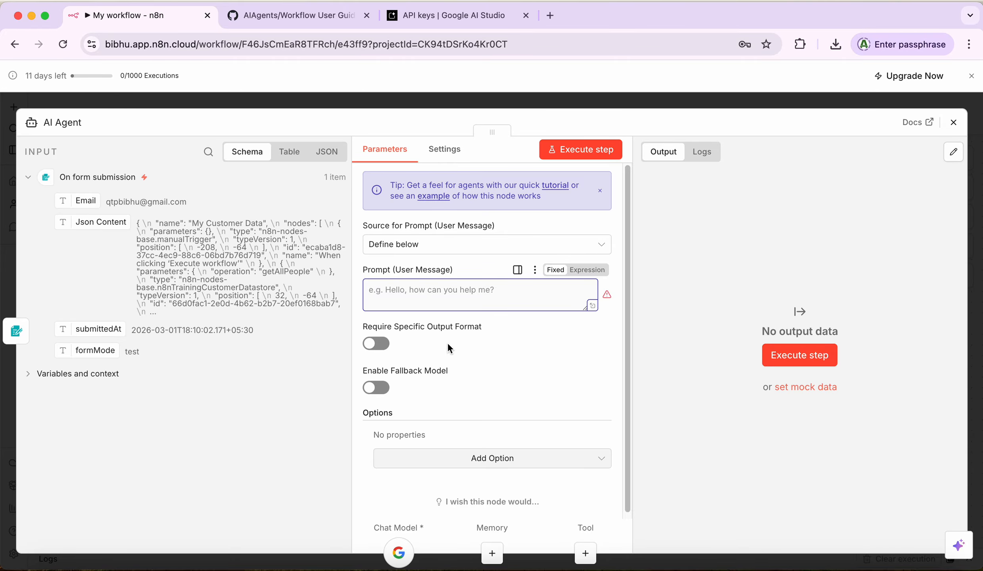
pyautogui.click(477, 563)
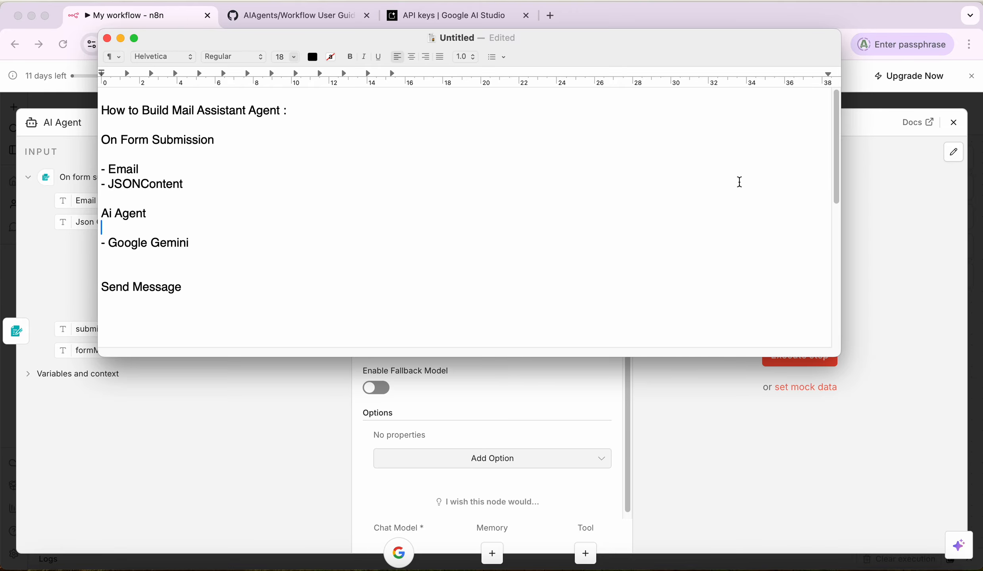
pyautogui.moveTo(836, 141); pyautogui.dragTo(855, 306)
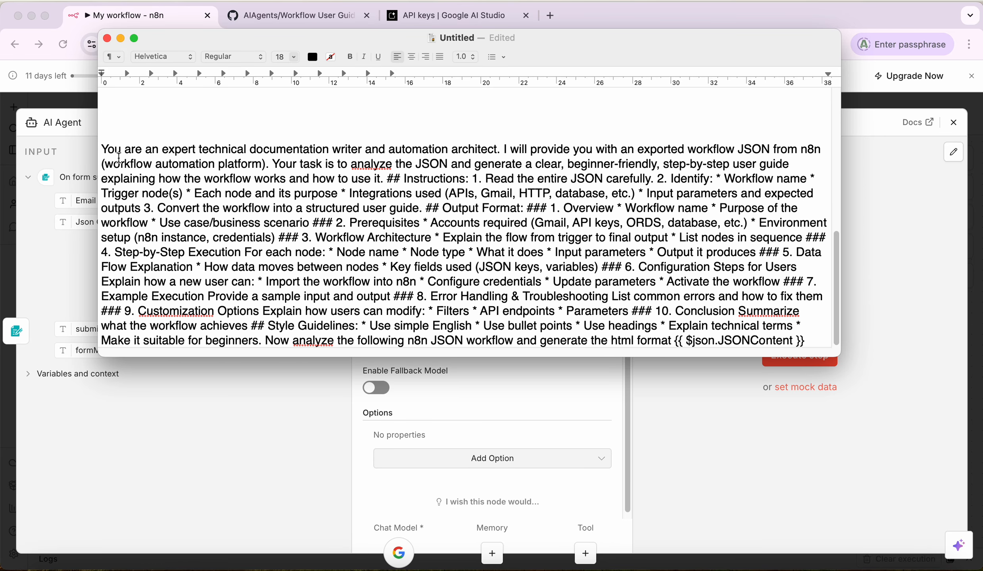
pyautogui.click(106, 150)
pyautogui.moveTo(105, 150); pyautogui.dragTo(828, 353)
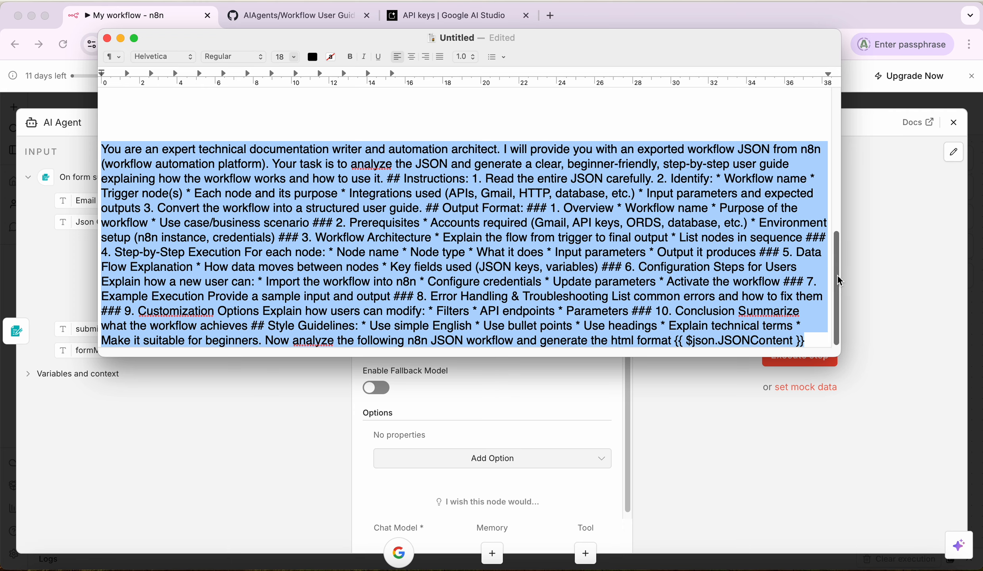
pyautogui.moveTo(835, 271); pyautogui.dragTo(840, 340)
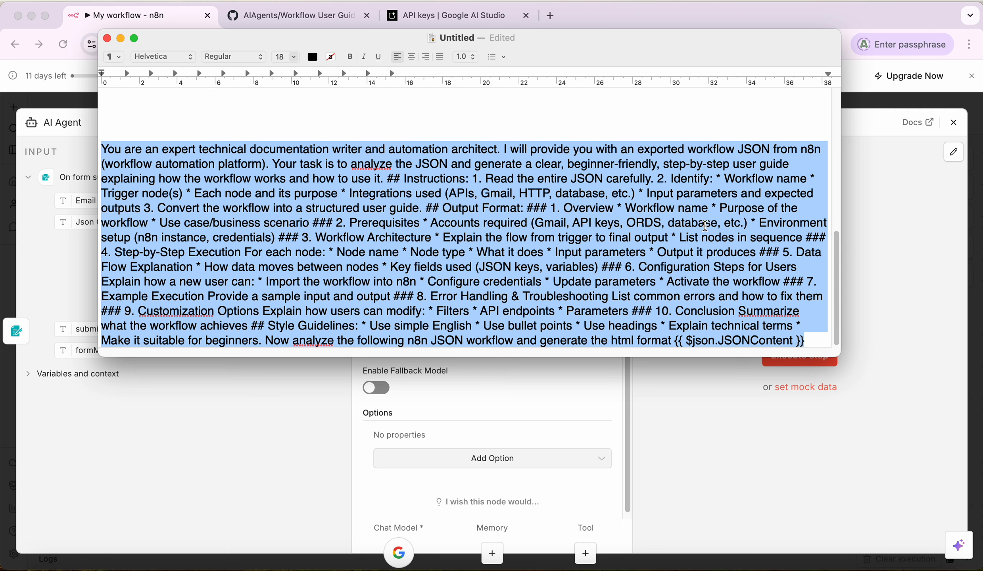
pyautogui.click(880, 251)
pyautogui.click(450, 288)
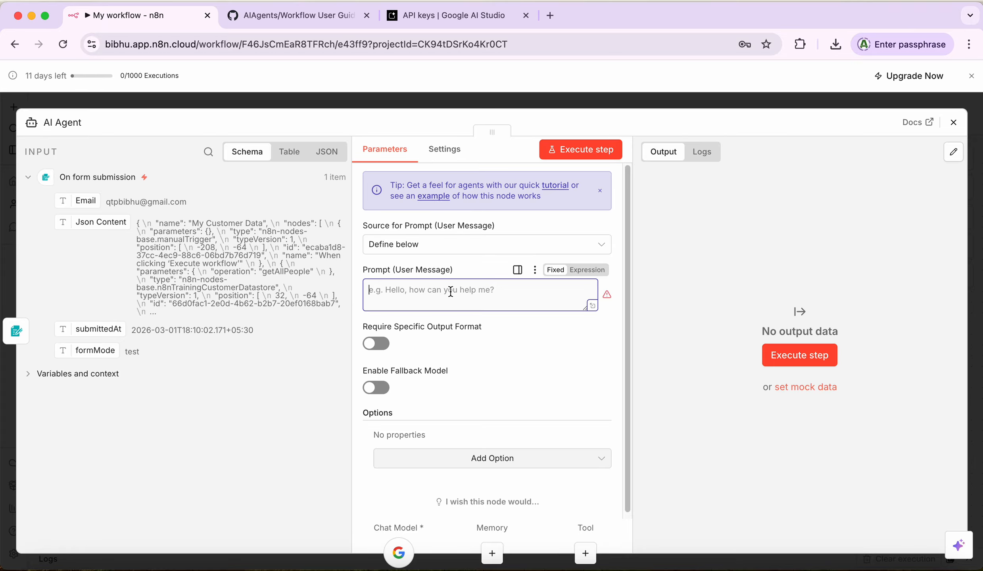
# Step: Paste the documentation-writer prompt into the large prompt editor and open it in the Expression editor
pyautogui.click(593, 307)
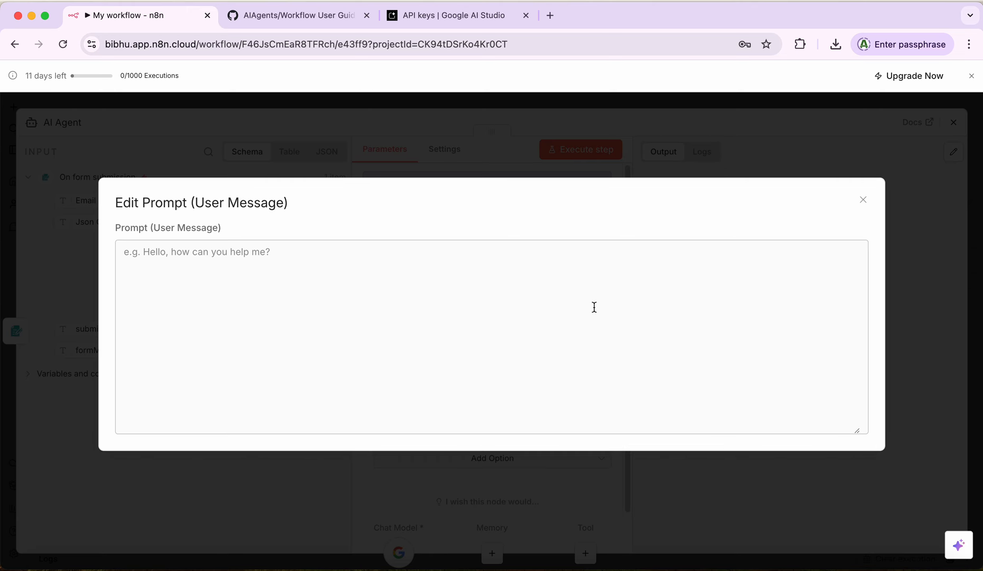
pyautogui.click(370, 267)
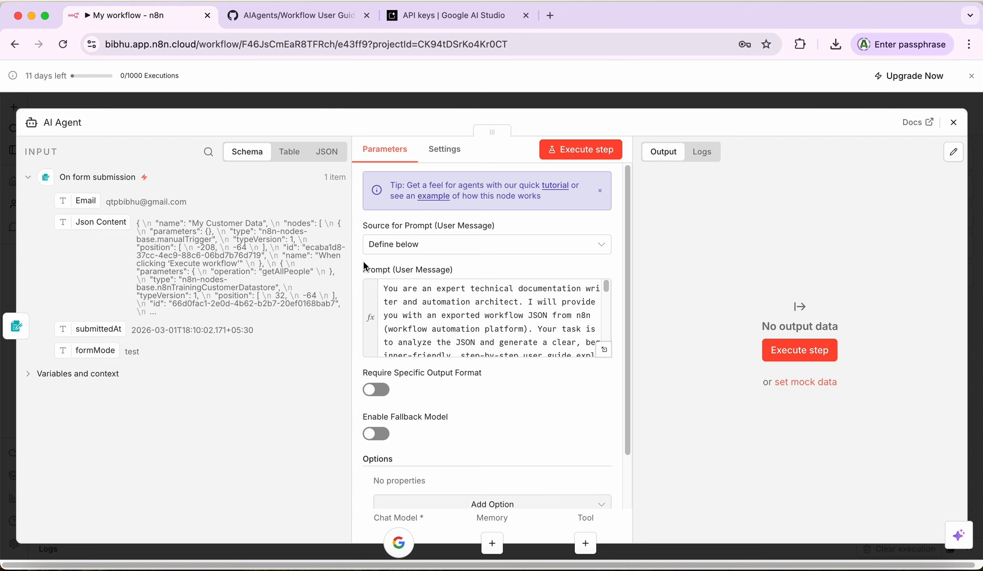
pyautogui.click(604, 353)
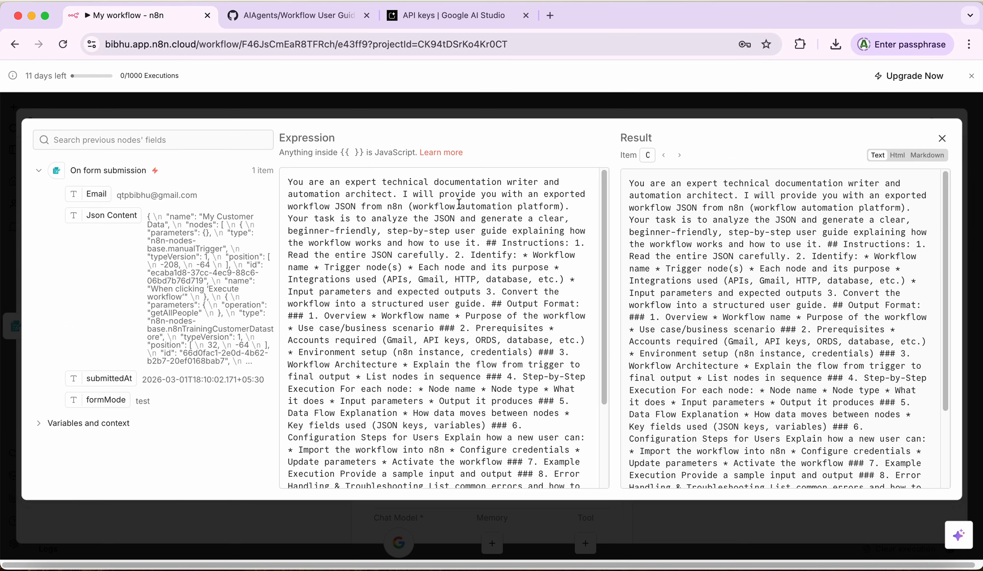
# Step: Scroll through the prompt to confirm it ends with {{ $json.JSONContent }}, then close the editor
pyautogui.moveTo(604, 263); pyautogui.dragTo(604, 258)
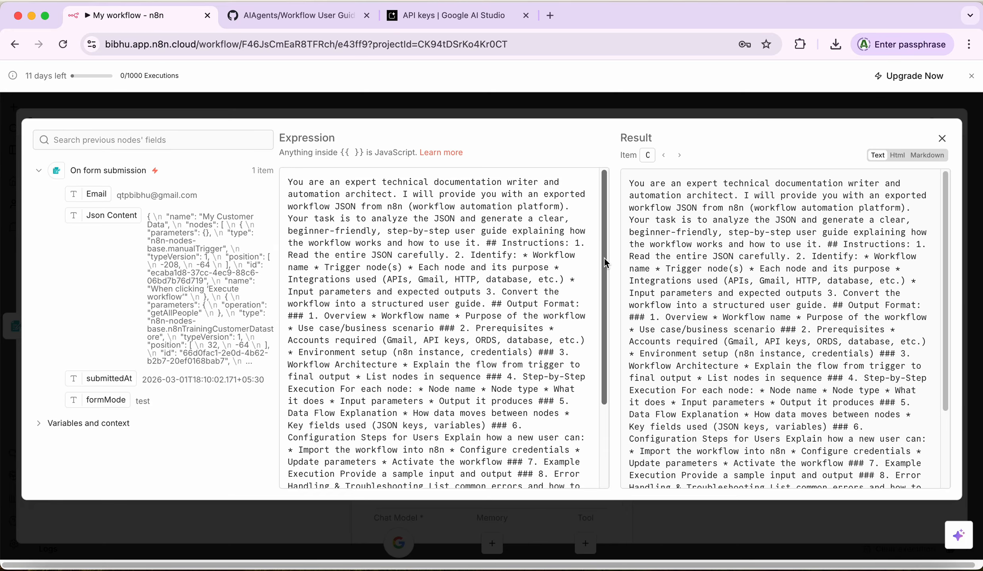
pyautogui.moveTo(604, 258); pyautogui.dragTo(617, 344)
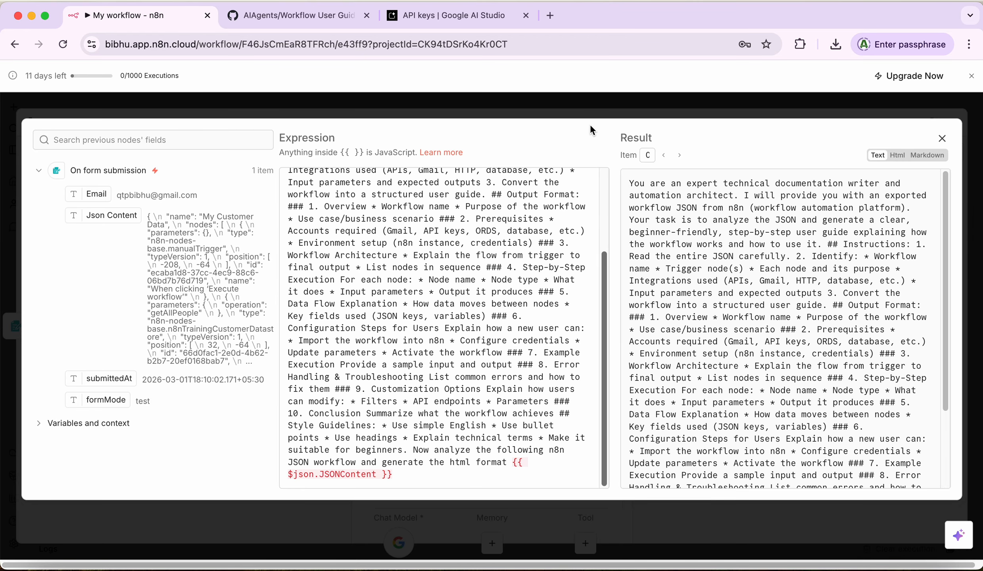
pyautogui.moveTo(605, 327); pyautogui.dragTo(607, 213)
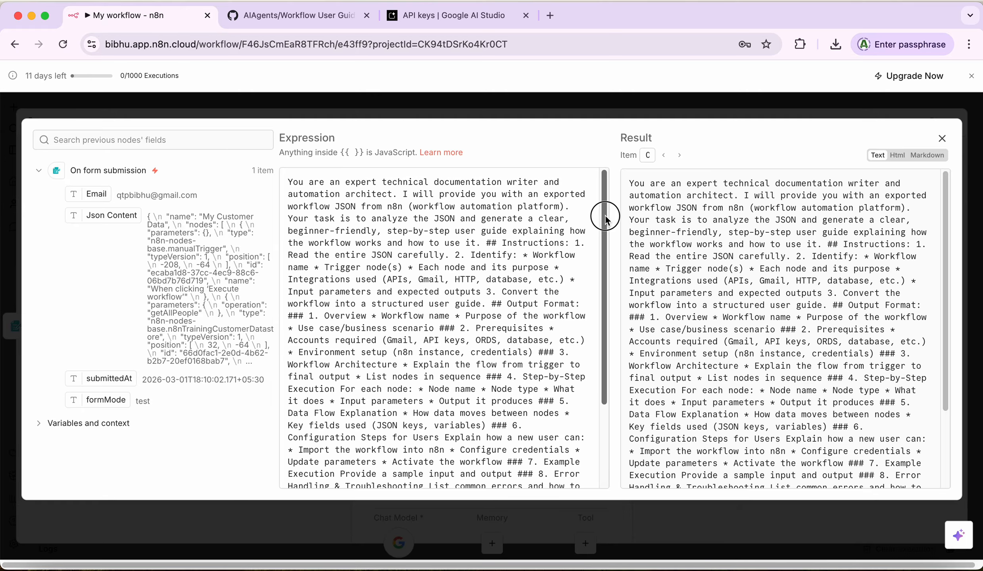
pyautogui.moveTo(605, 217); pyautogui.dragTo(612, 299)
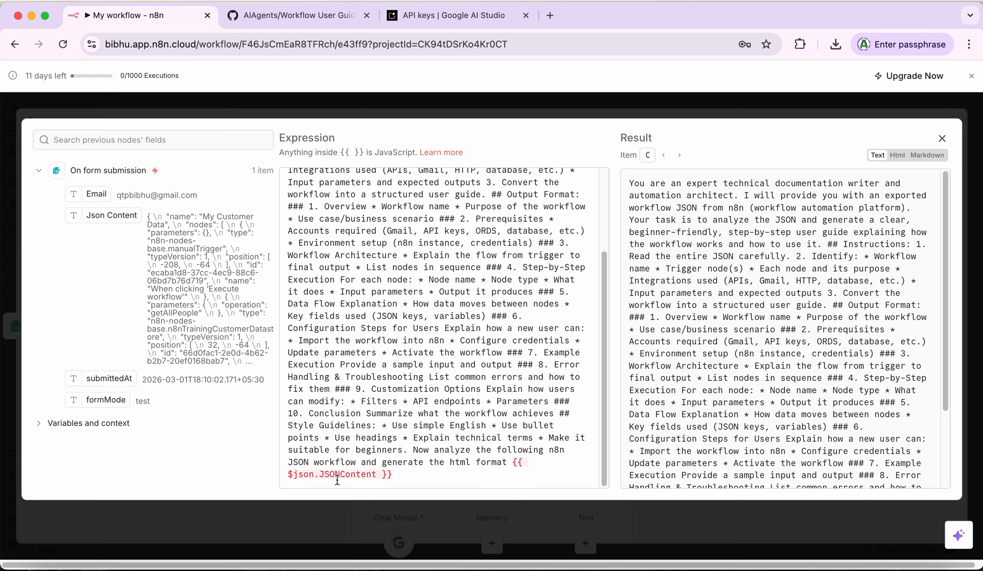
pyautogui.click(943, 140)
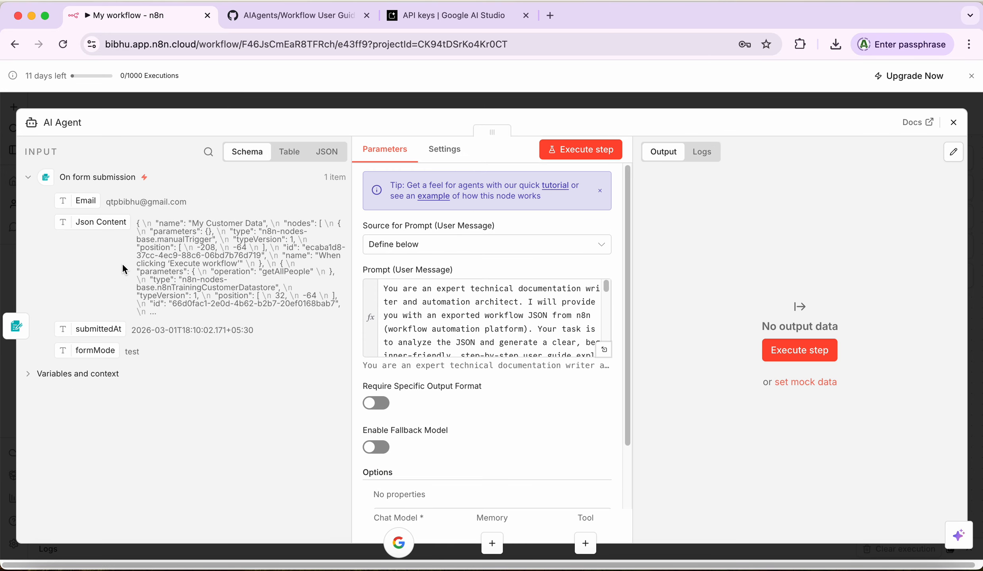
# Step: Leave the AI Agent and rename the form trigger's 'Json Content' field label to 'JsonContent'
pyautogui.click(955, 124)
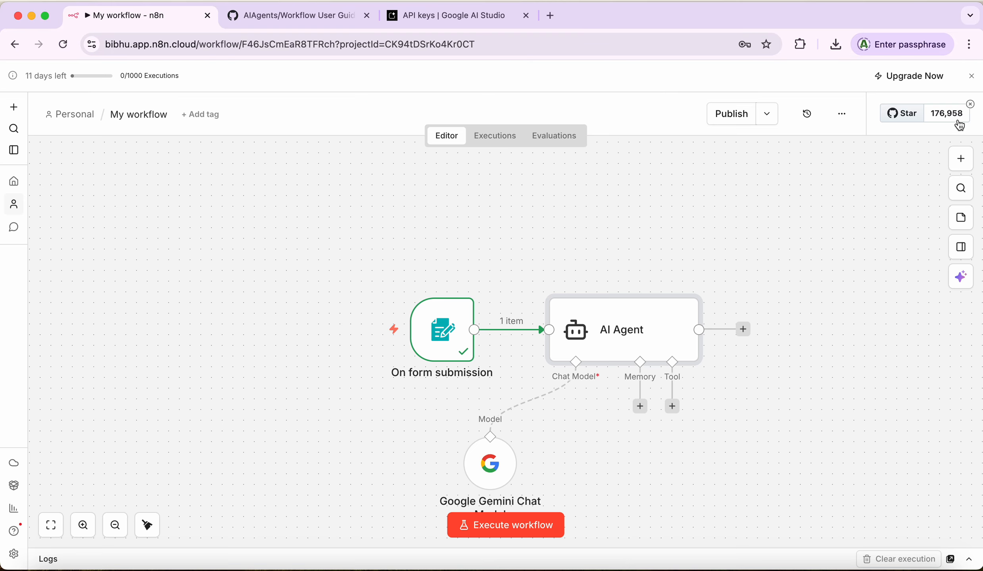
pyautogui.doubleClick(440, 333)
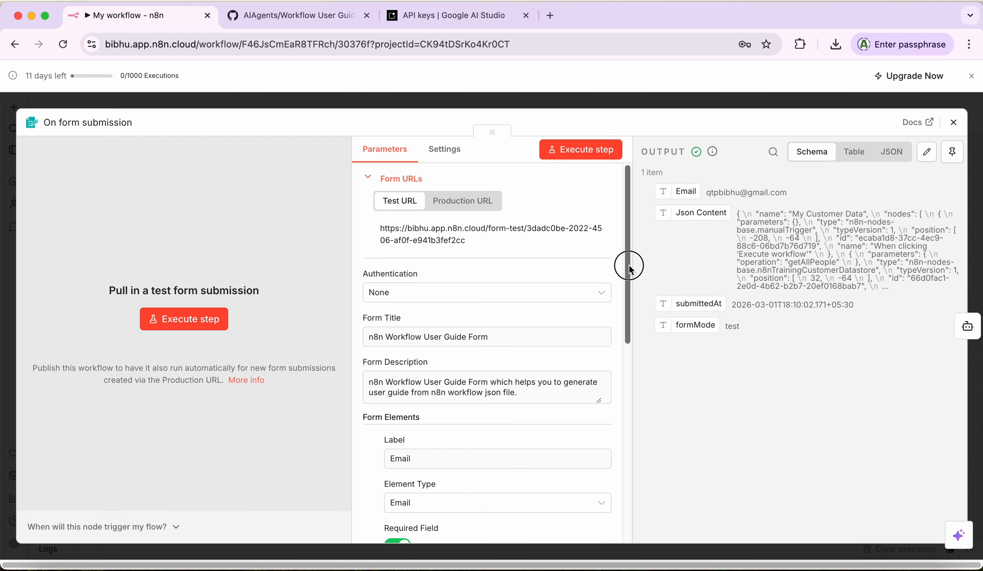
pyautogui.moveTo(629, 266); pyautogui.dragTo(631, 388)
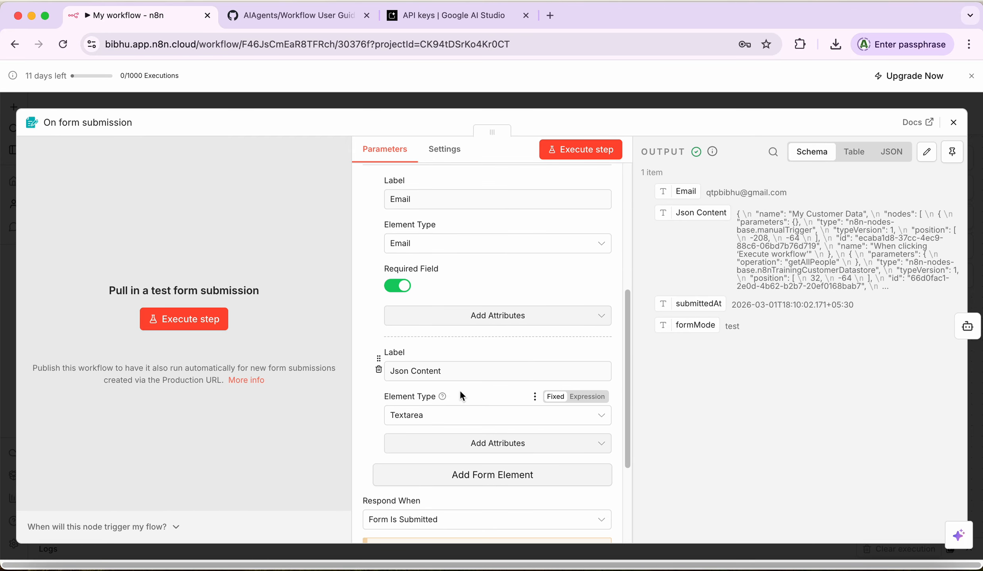
pyautogui.click(409, 372)
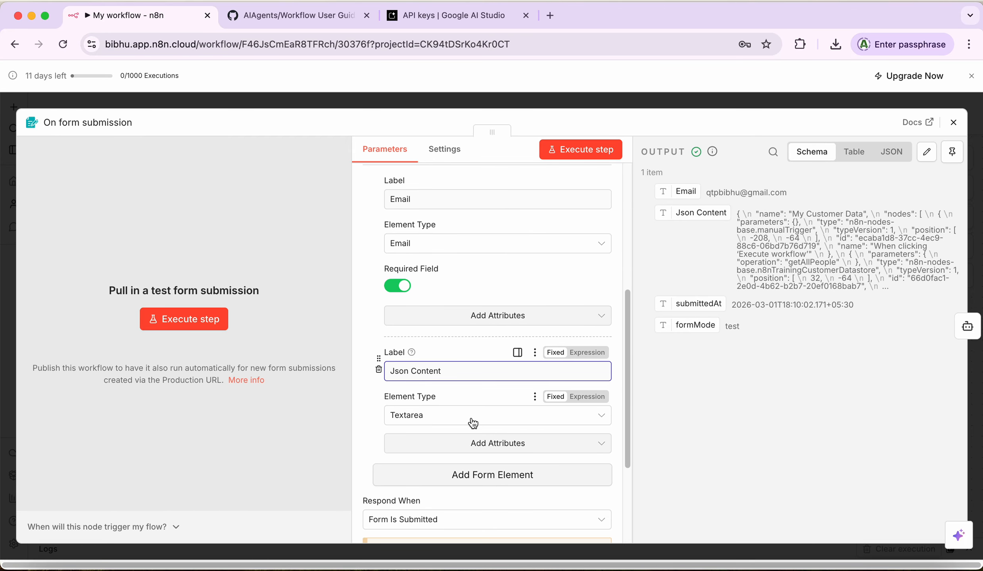
pyautogui.press('BackSpace')
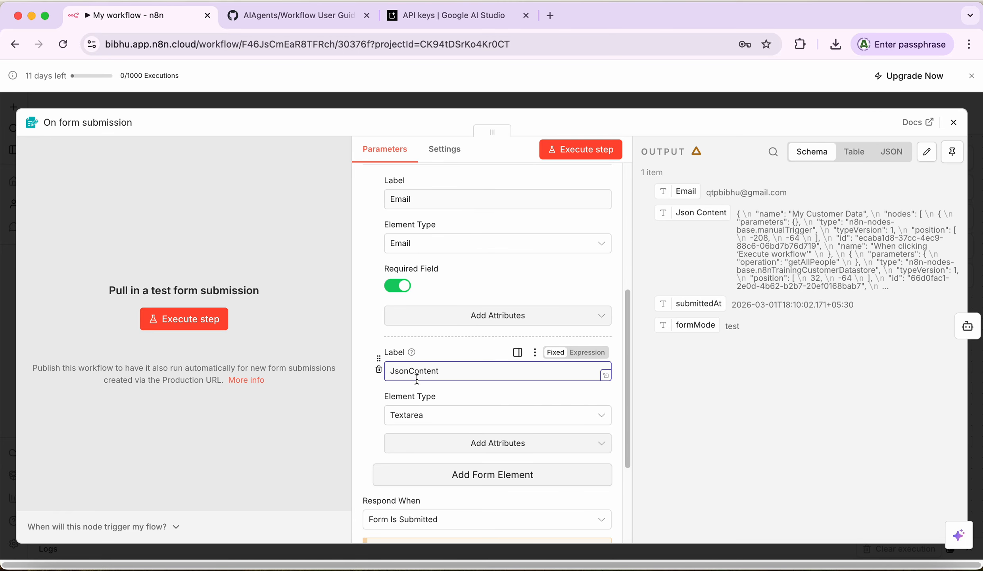
pyautogui.click(713, 412)
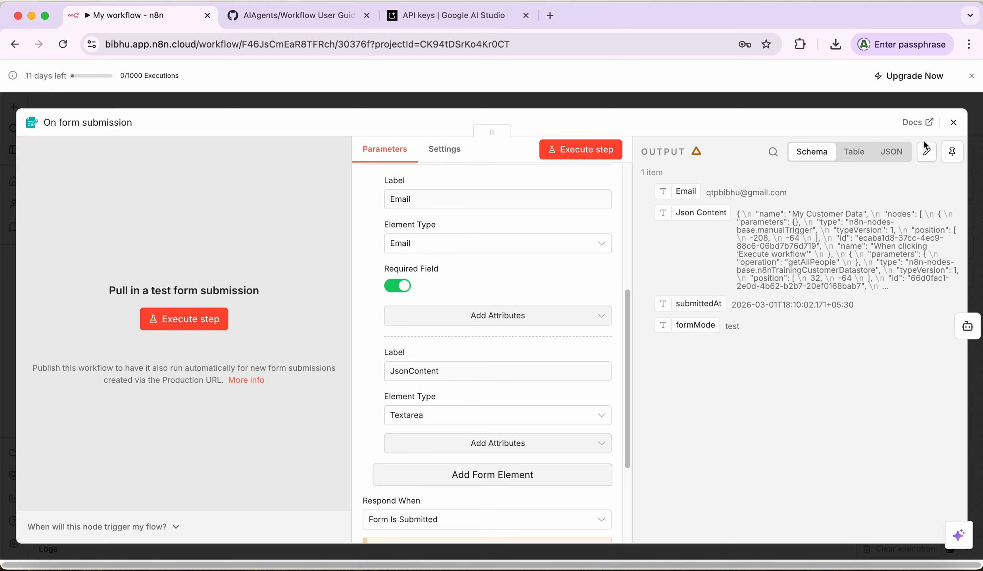
pyautogui.click(953, 123)
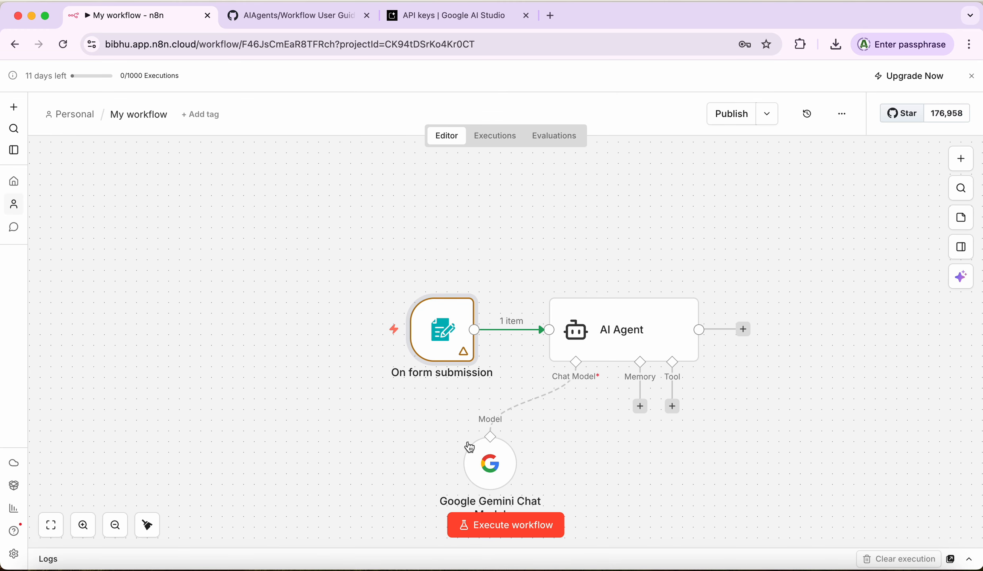
# Step: Delete {{ $json.JSONContent }} so the AI Agent prompt ends with 'generate the html format'
pyautogui.doubleClick(602, 335)
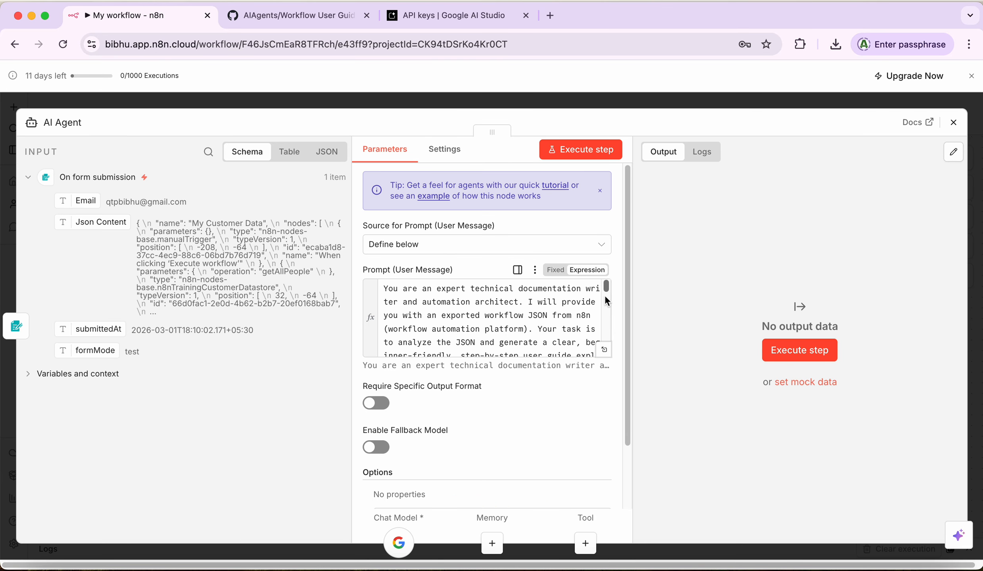
pyautogui.moveTo(605, 288); pyautogui.dragTo(603, 357)
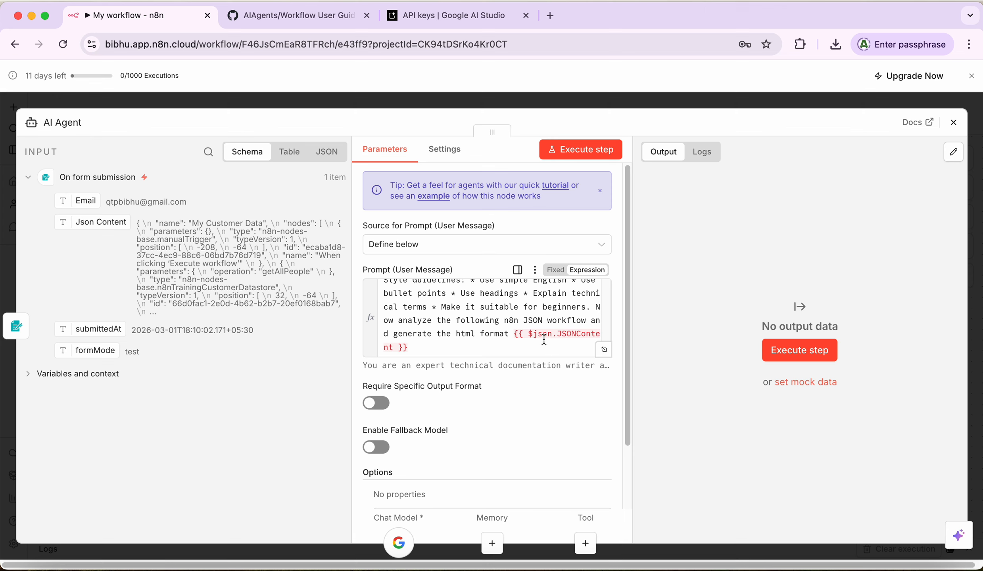
pyautogui.click(517, 336)
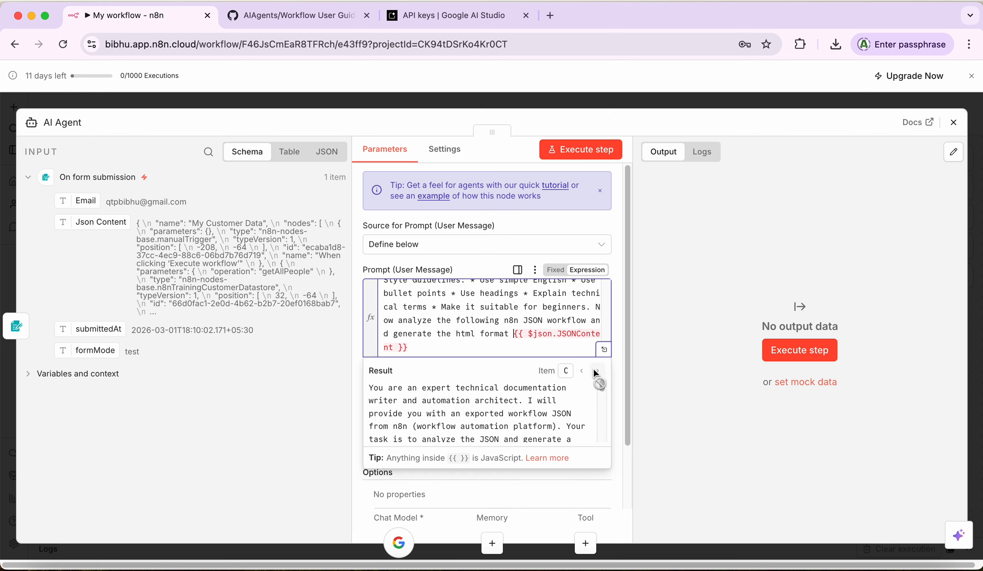
pyautogui.click(446, 349)
pyautogui.press('BackSpace')
pyautogui.press('BackSpace')
pyautogui.press('BackSpace')
pyautogui.press('BackSpace')
pyautogui.press('BackSpace')
pyautogui.press('BackSpace')
pyautogui.press('BackSpace')
pyautogui.press('BackSpace')
pyautogui.press('BackSpace')
pyautogui.press('BackSpace')
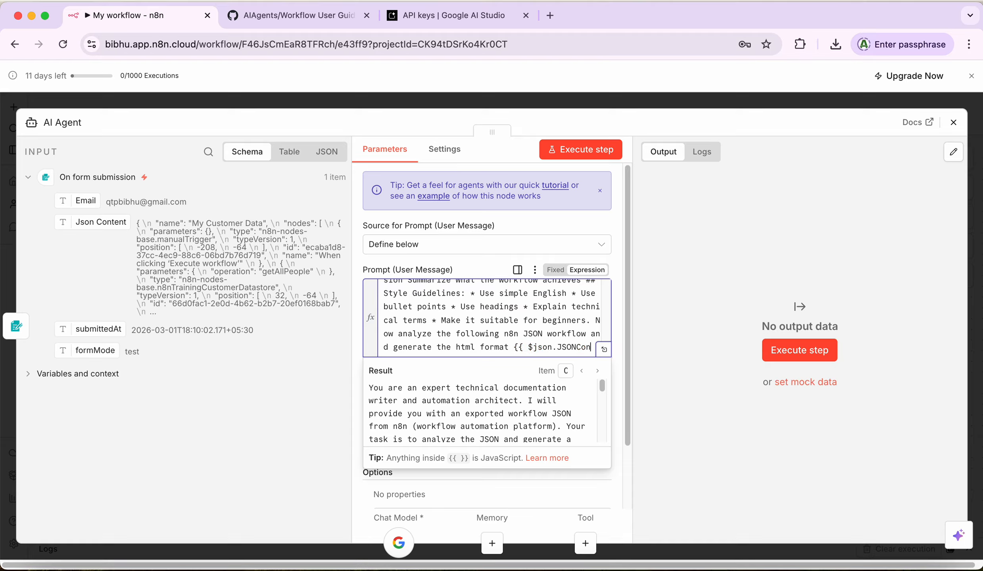
pyautogui.press('BackSpace')
pyautogui.press('BackSpace')
pyautogui.press('BackSpace')
pyautogui.press('BackSpace')
pyautogui.press('BackSpace')
pyautogui.press('BackSpace')
pyautogui.press('BackSpace')
pyautogui.press('BackSpace')
pyautogui.press('BackSpace')
pyautogui.press('BackSpace')
pyautogui.press('BackSpace')
pyautogui.press('BackSpace')
pyautogui.press('BackSpace')
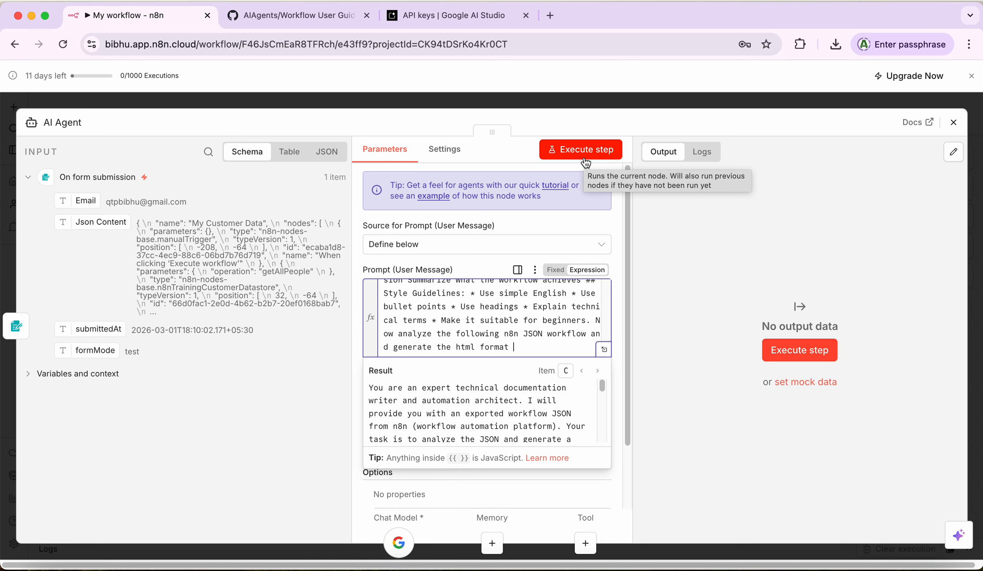
# Step: Close the AI Agent settings, check the form trigger, and start a test run of the workflow
pyautogui.click(953, 122)
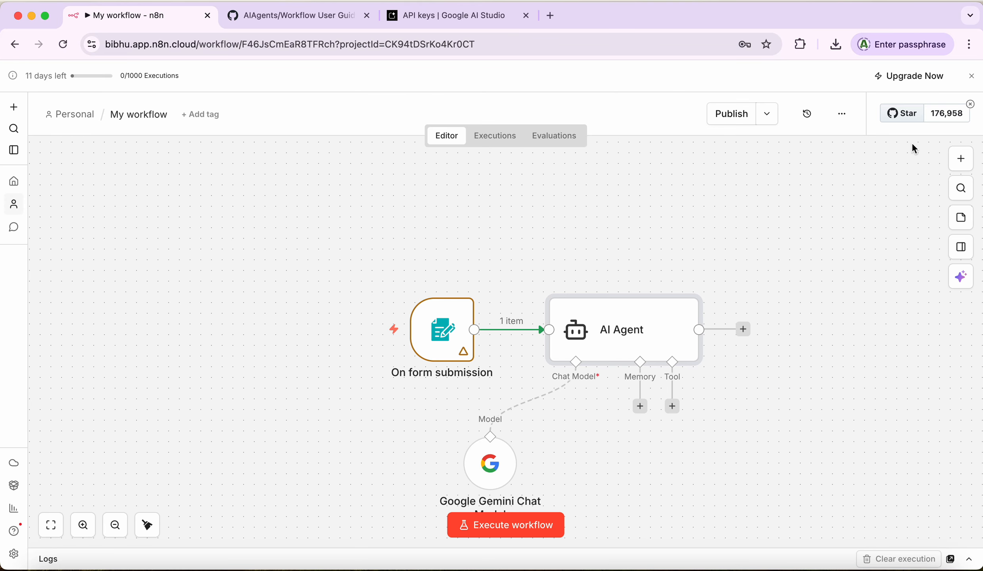
pyautogui.moveTo(447, 337)
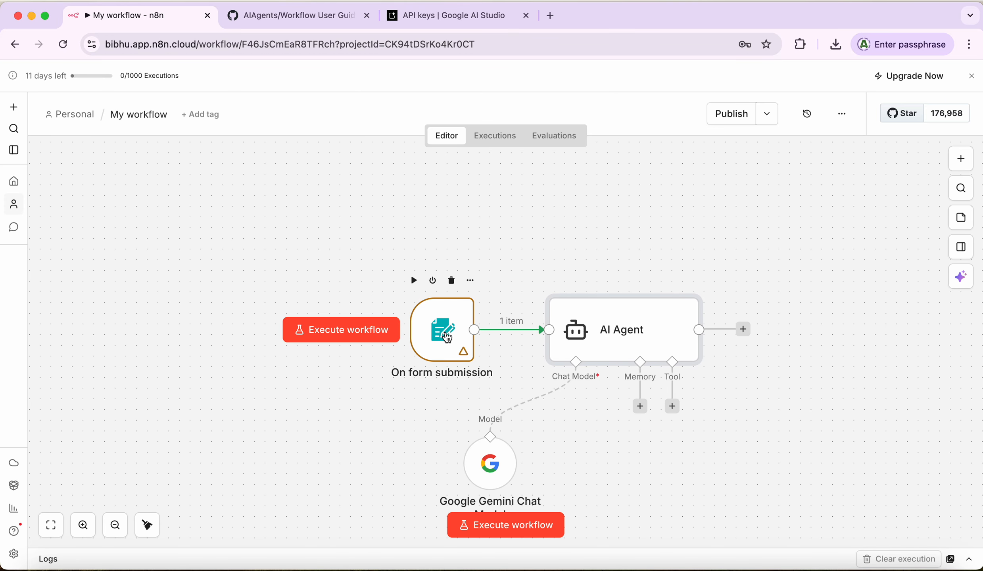
pyautogui.click(443, 337)
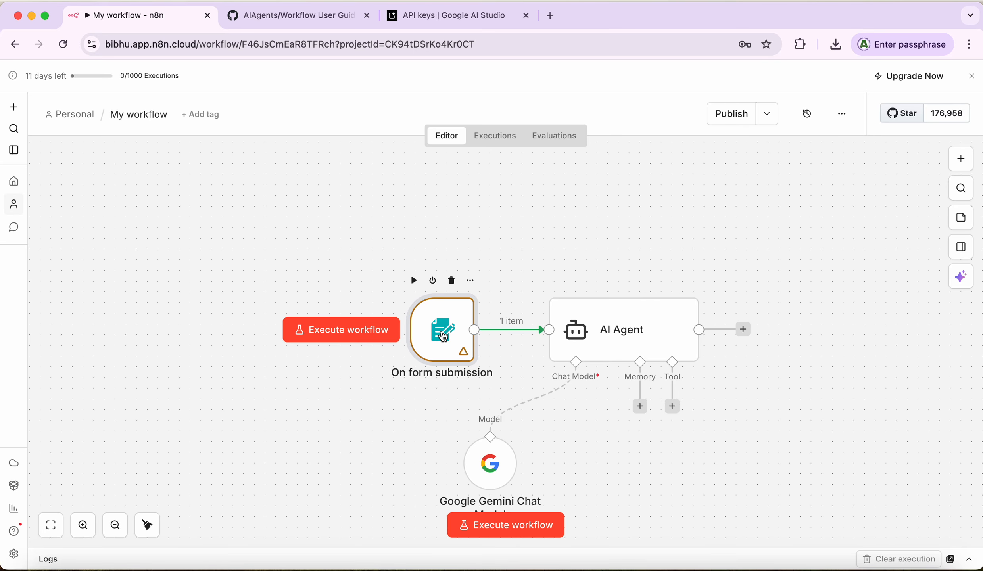
pyautogui.doubleClick(444, 337)
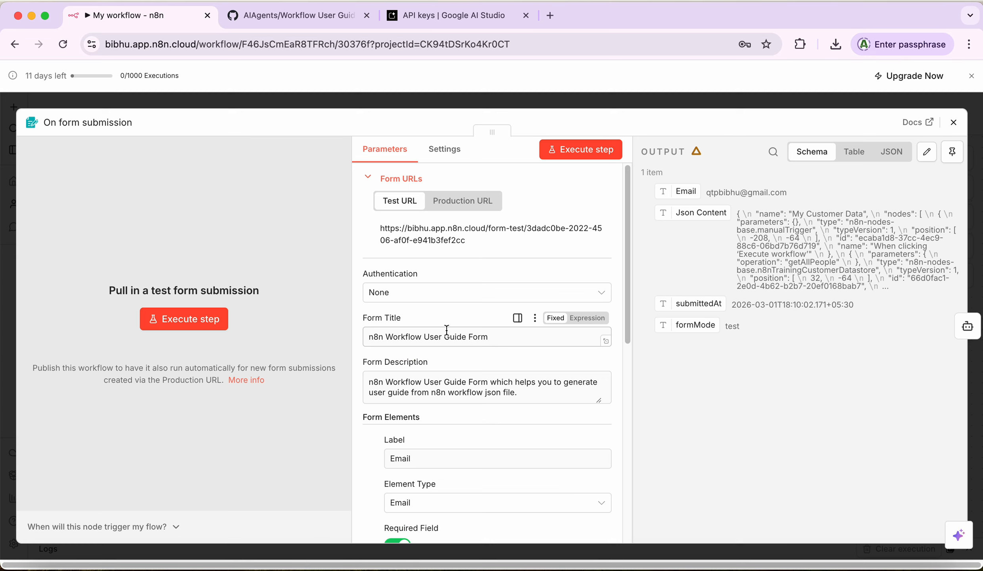
pyautogui.click(953, 123)
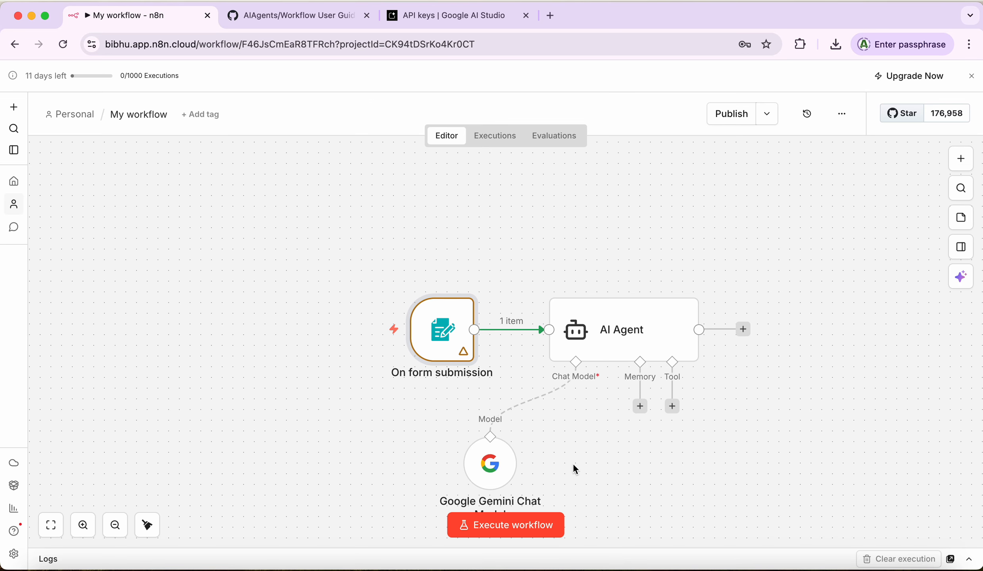
pyautogui.click(506, 527)
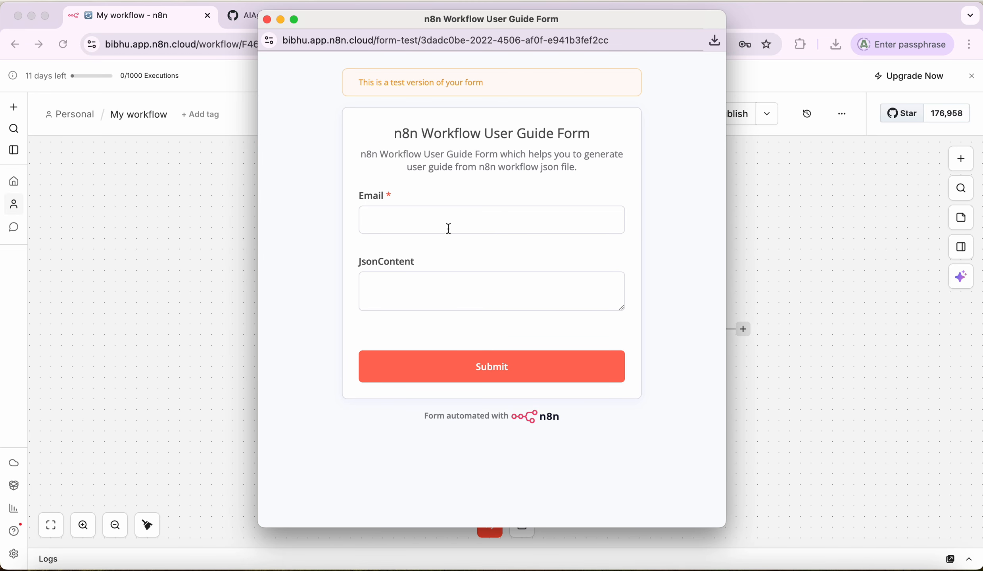
# Step: Fill the test form with a corrected email address and 'aaaa' as JsonContent, then submit it
pyautogui.click(449, 229)
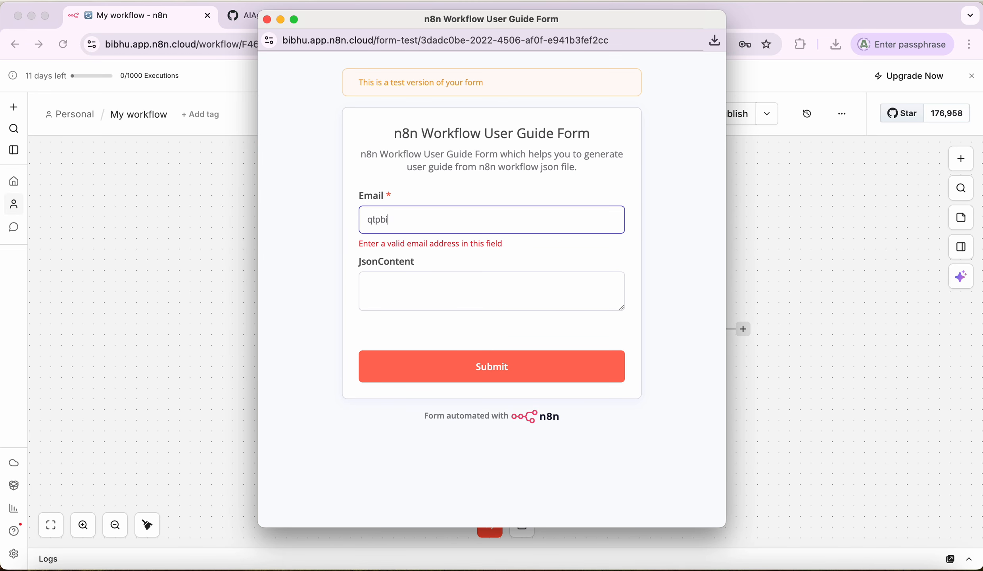
pyautogui.click(449, 226)
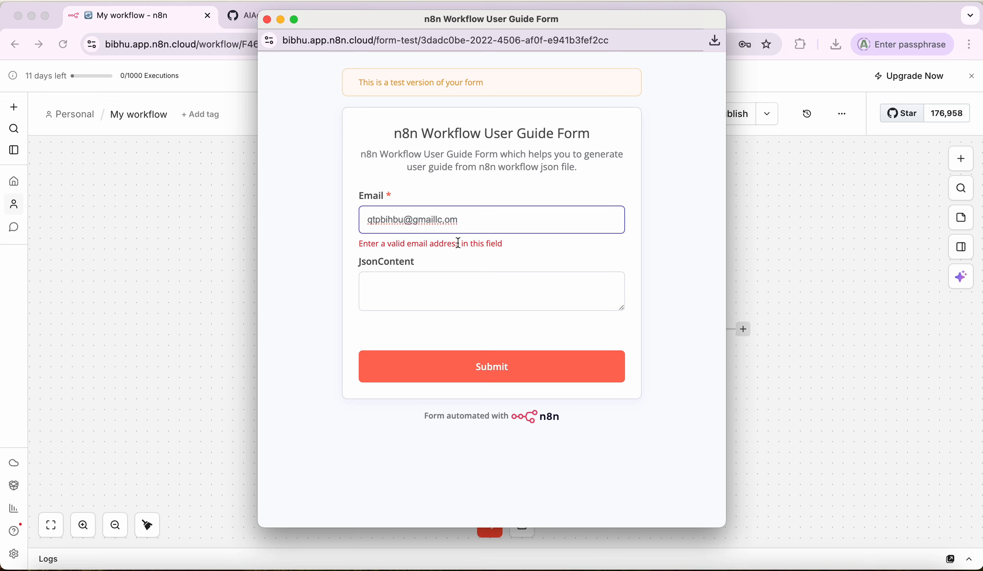
pyautogui.press('BackSpace')
pyautogui.write('.')
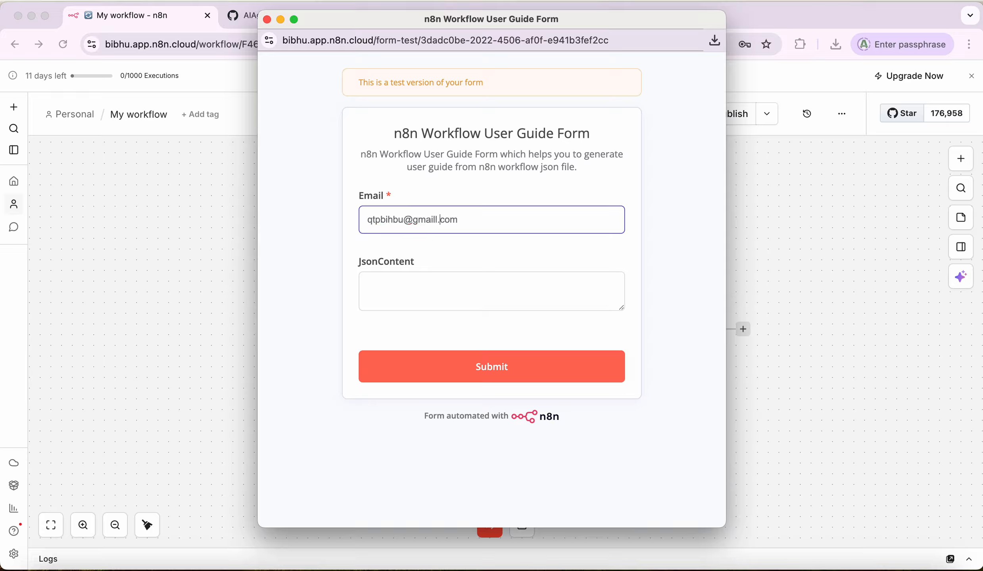
pyautogui.click(398, 286)
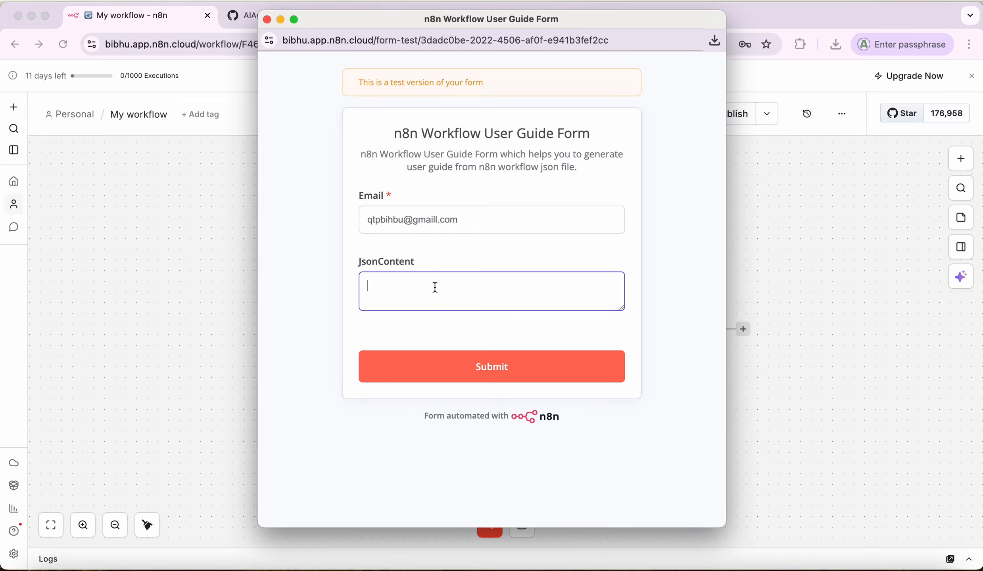
pyautogui.write('aaaa')
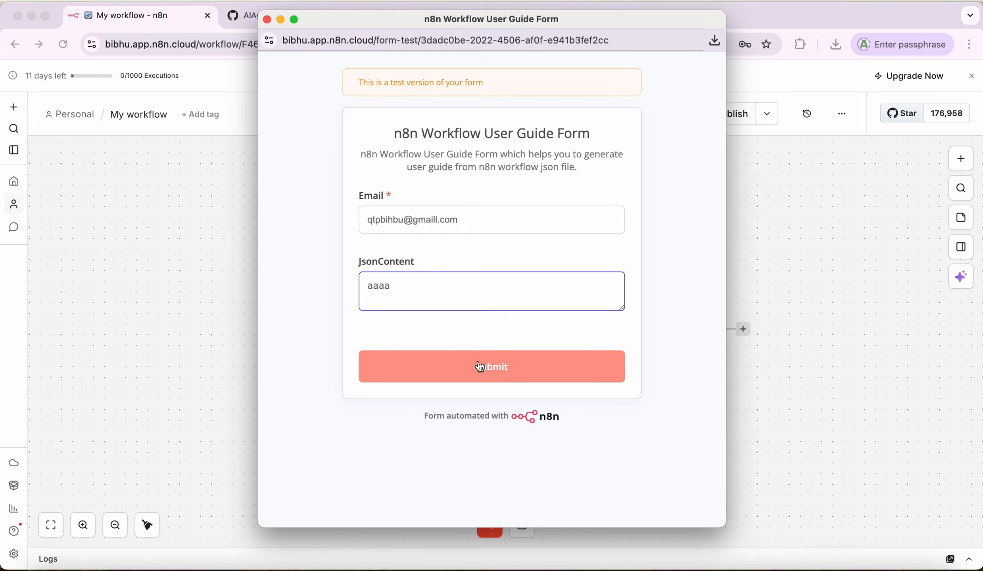
pyautogui.click(482, 378)
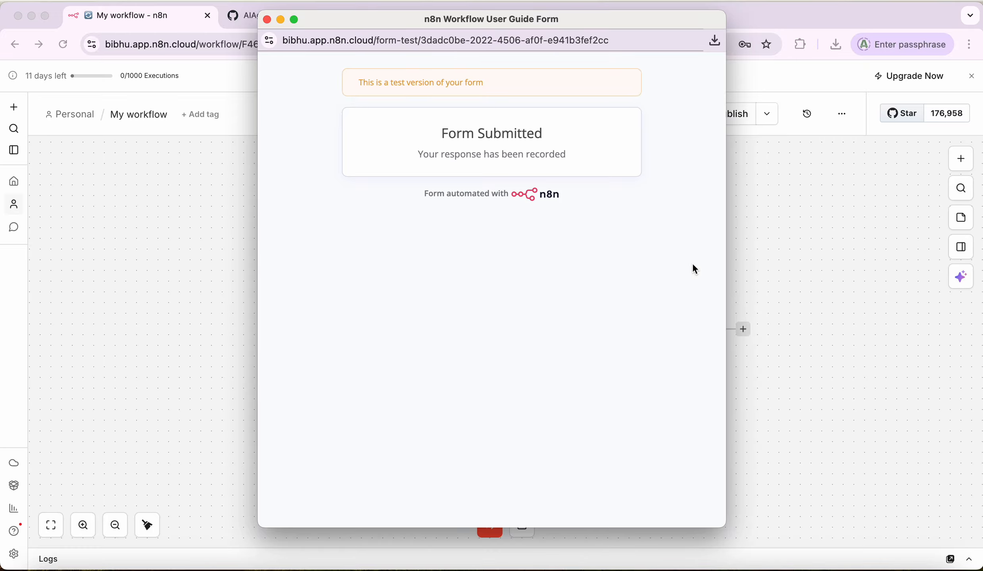
pyautogui.click(268, 21)
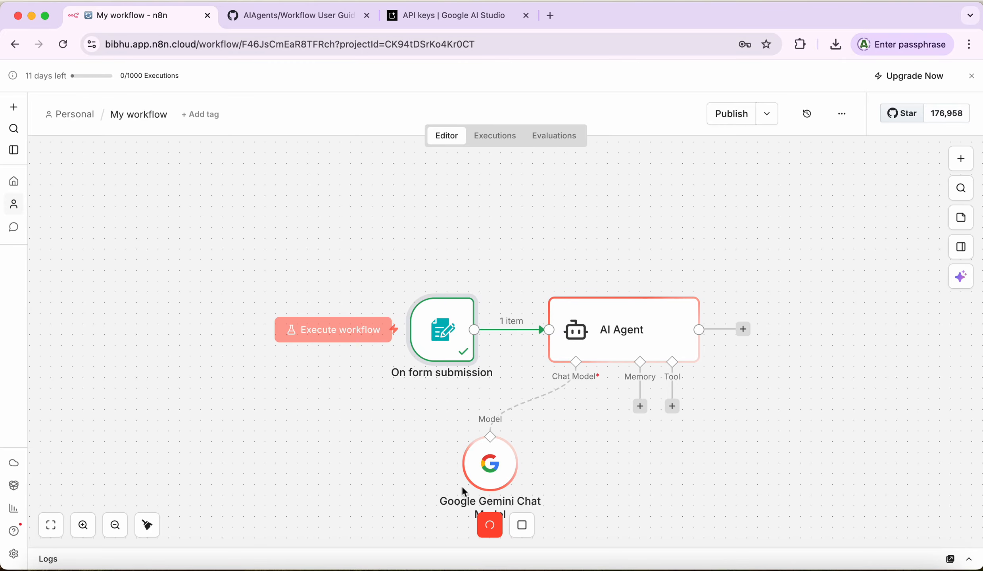
# Step: Stop the running test execution and reopen the AI Agent settings to see the submitted form input
pyautogui.moveTo(539, 390)
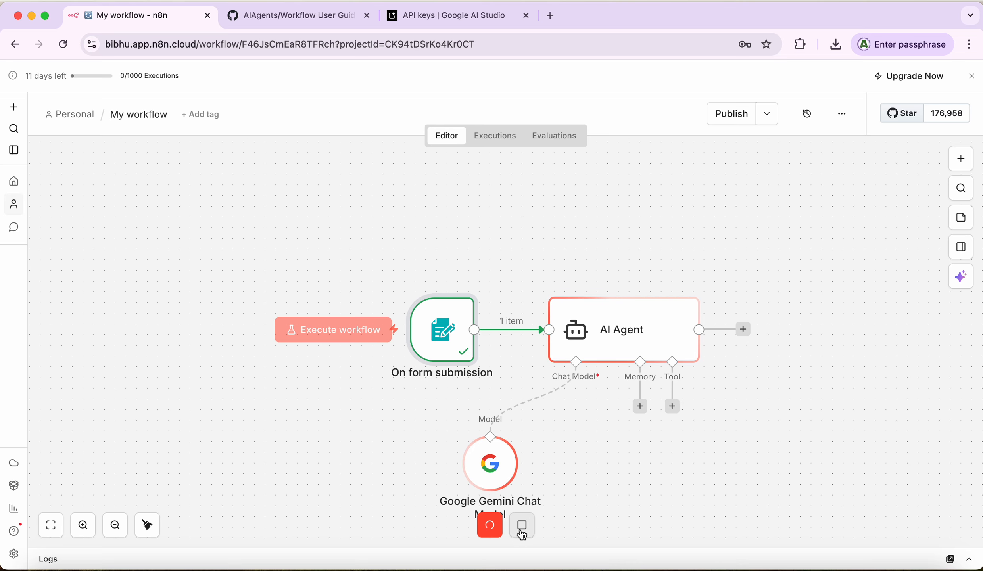
pyautogui.doubleClick(629, 331)
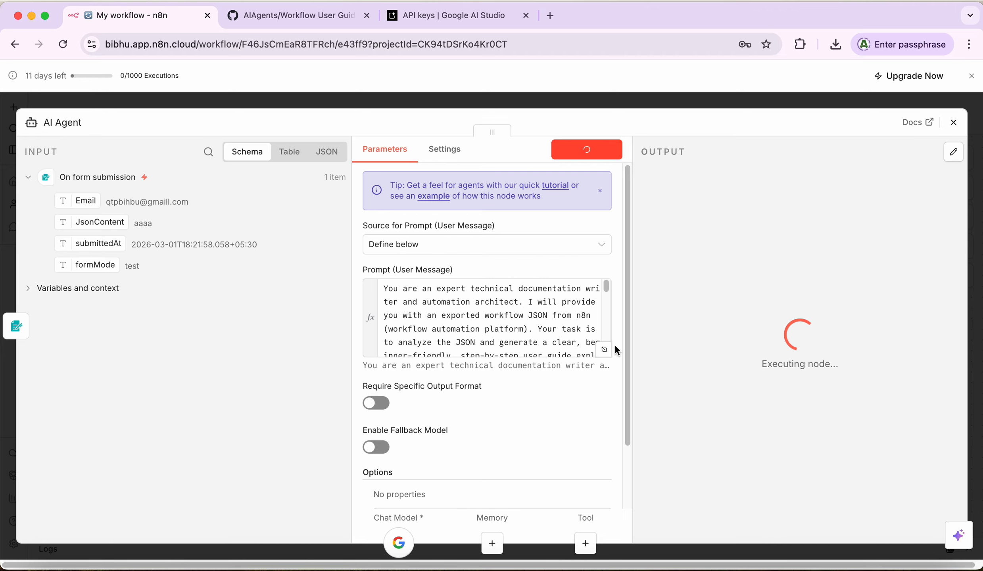
pyautogui.click(953, 122)
pyautogui.click(521, 526)
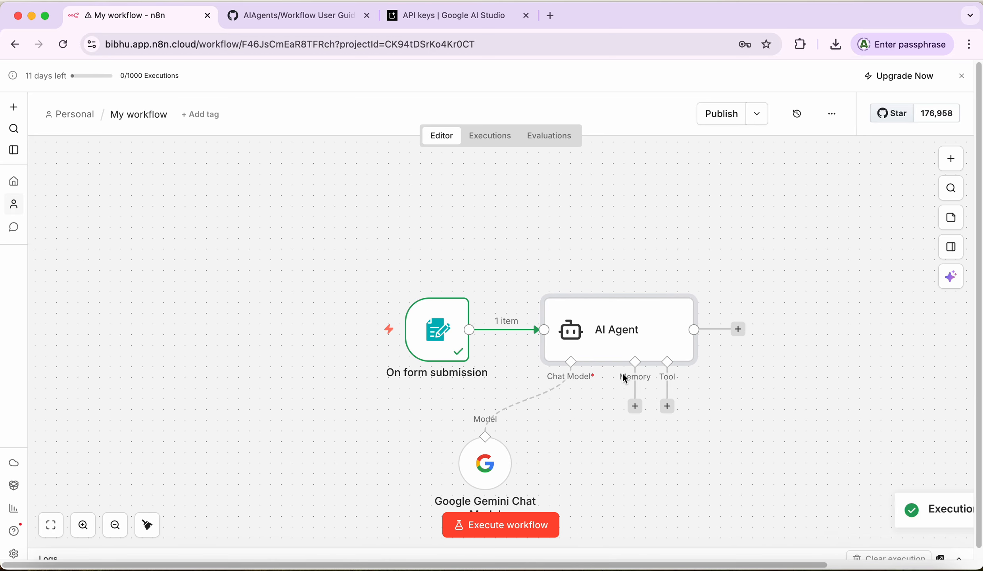
pyautogui.doubleClick(593, 350)
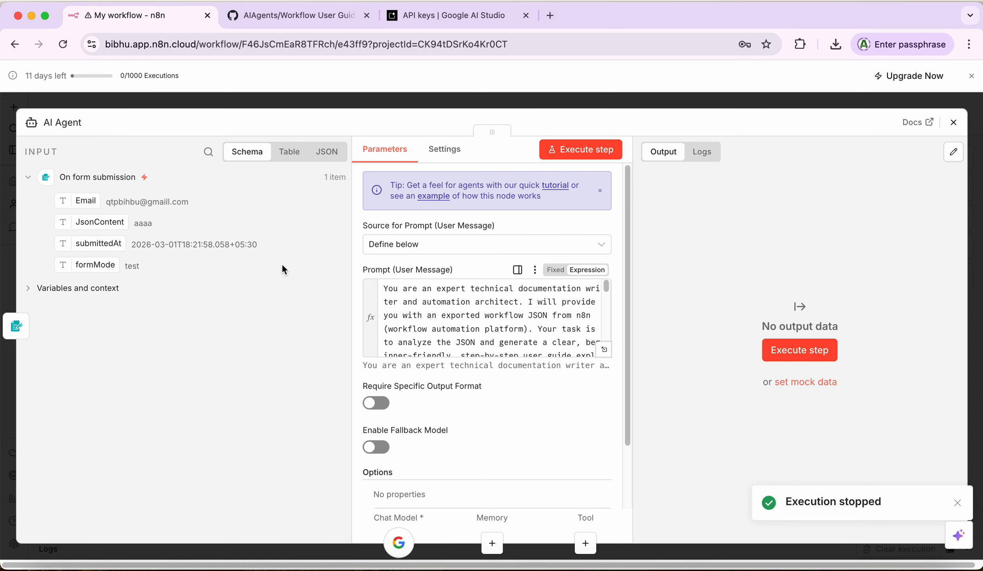
# Step: Append the {{ $json.JsonContent }} field from the form input to the end of the AI Agent prompt
pyautogui.moveTo(606, 287); pyautogui.dragTo(603, 362)
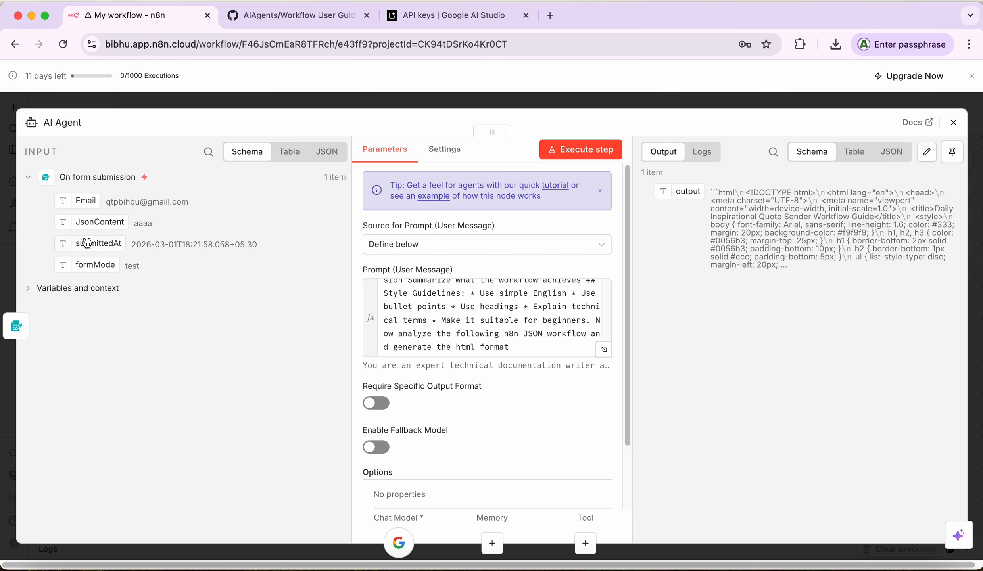
pyautogui.moveTo(91, 226); pyautogui.dragTo(531, 341)
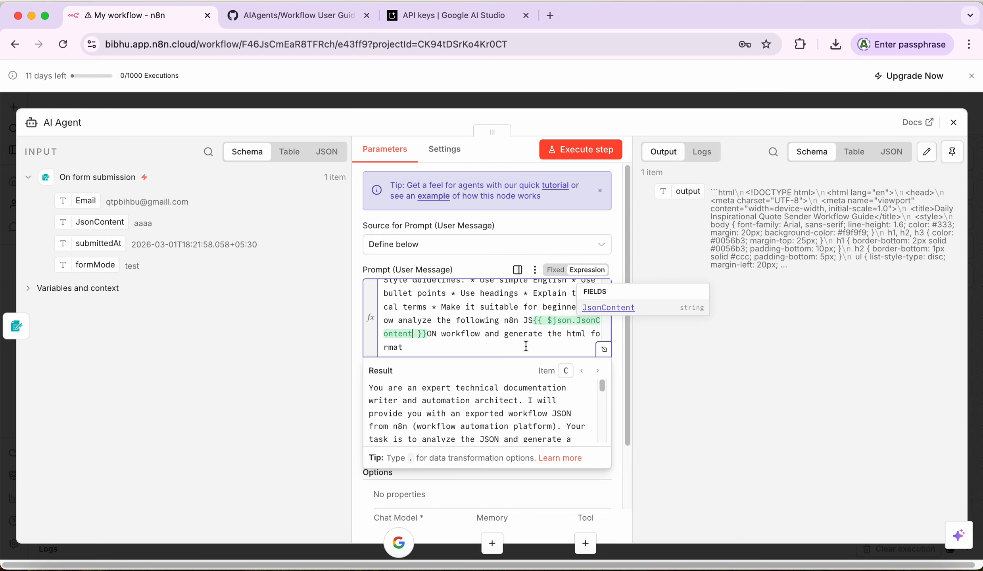
pyautogui.click(526, 347)
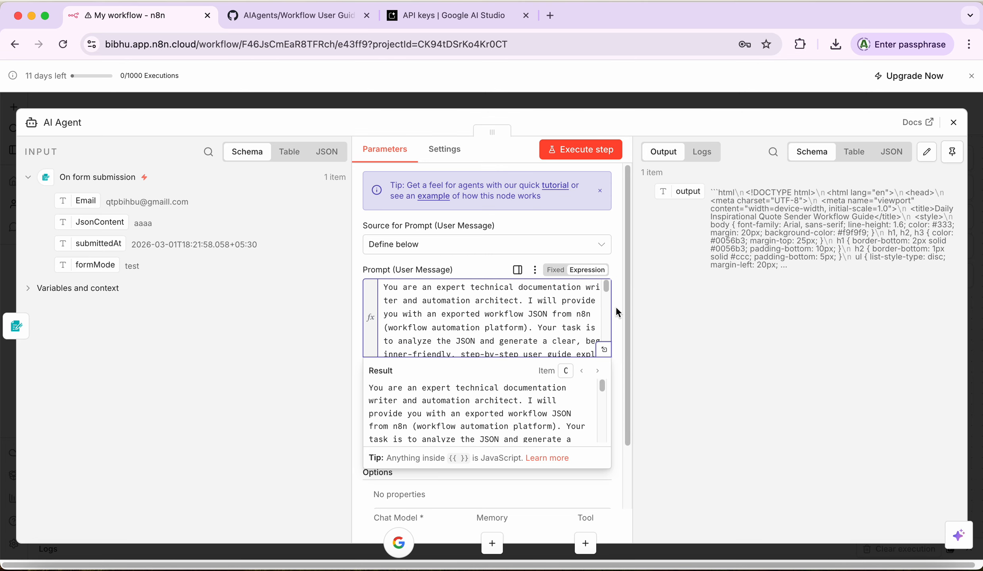
pyautogui.moveTo(606, 290); pyautogui.dragTo(605, 341)
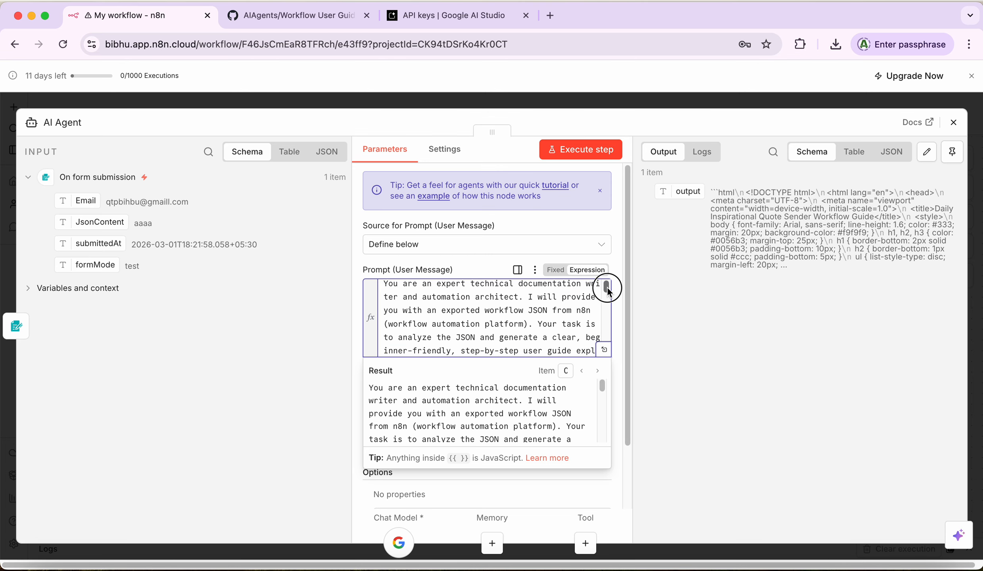
pyautogui.moveTo(607, 284); pyautogui.dragTo(605, 351)
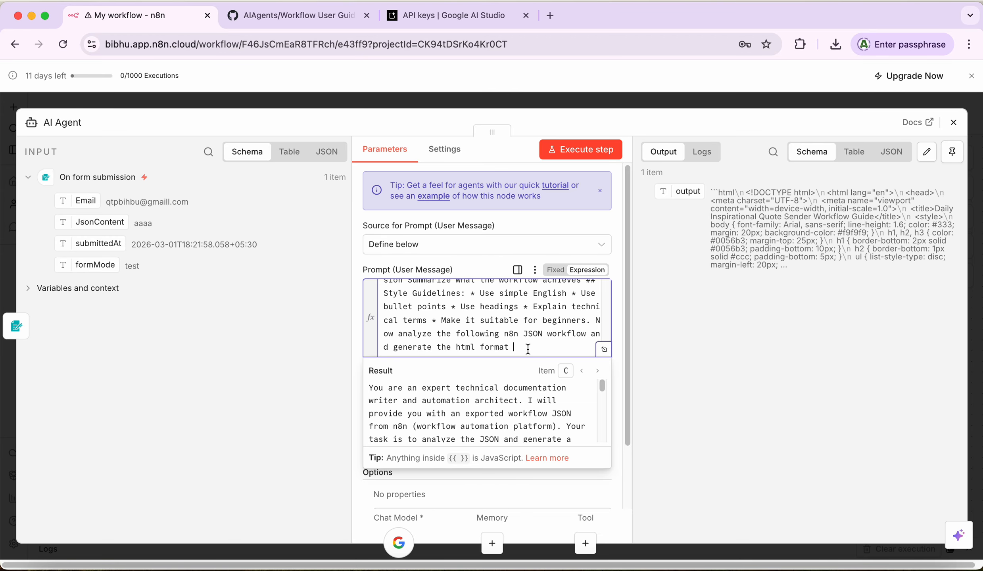
pyautogui.moveTo(100, 223); pyautogui.dragTo(543, 353)
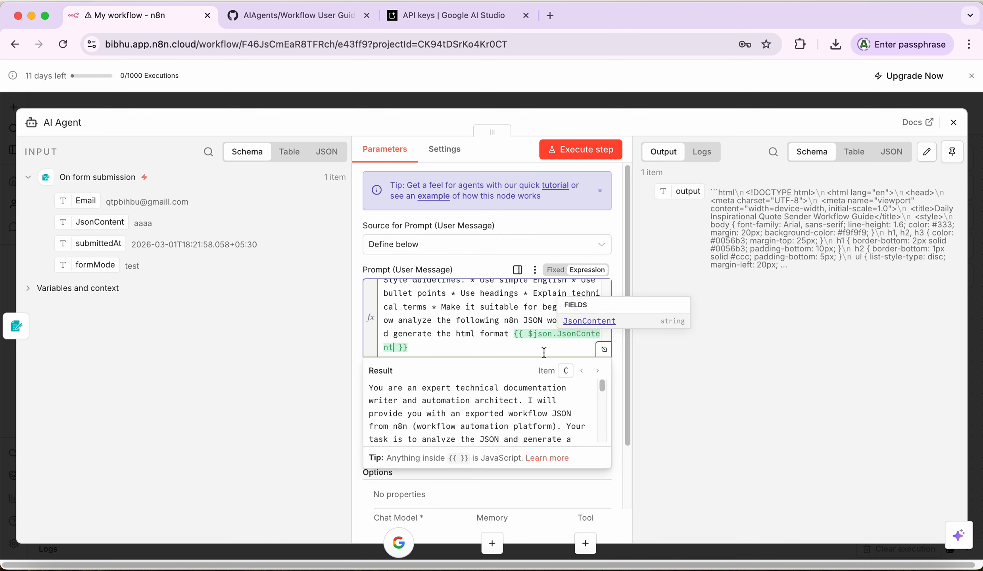
pyautogui.click(508, 355)
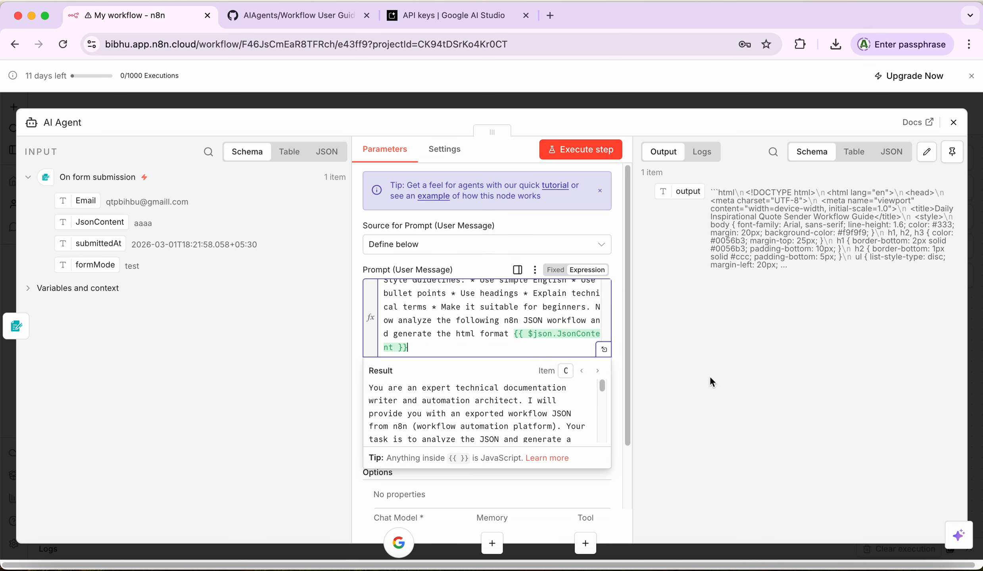
pyautogui.click(697, 376)
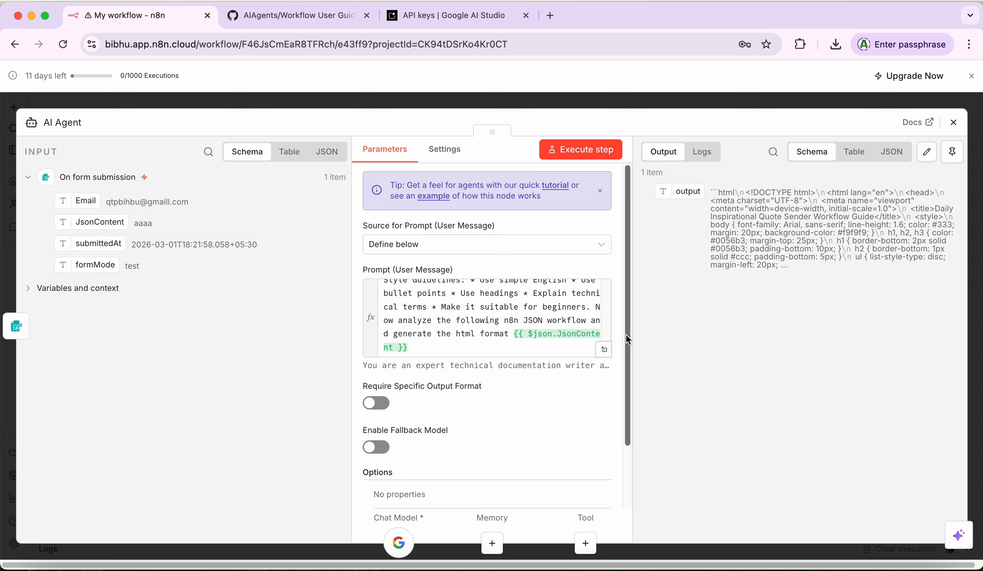
pyautogui.moveTo(628, 337); pyautogui.dragTo(639, 521)
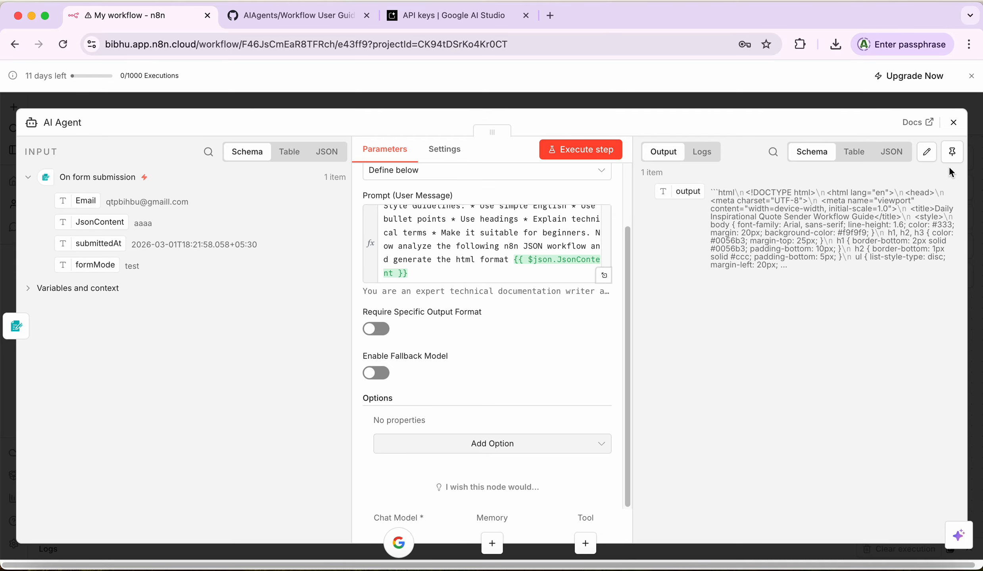
pyautogui.click(954, 123)
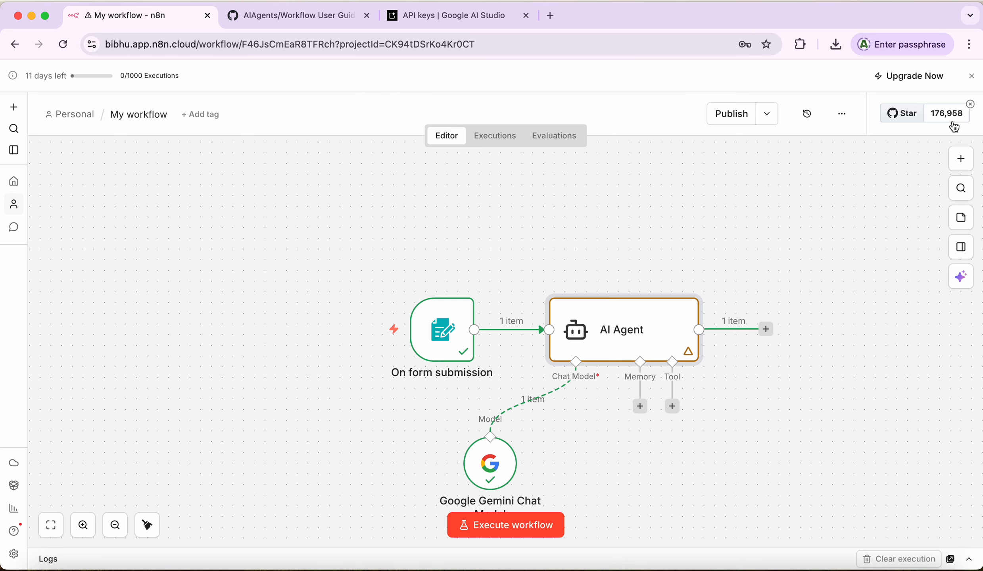
pyautogui.moveTo(374, 363)
pyautogui.doubleClick(494, 464)
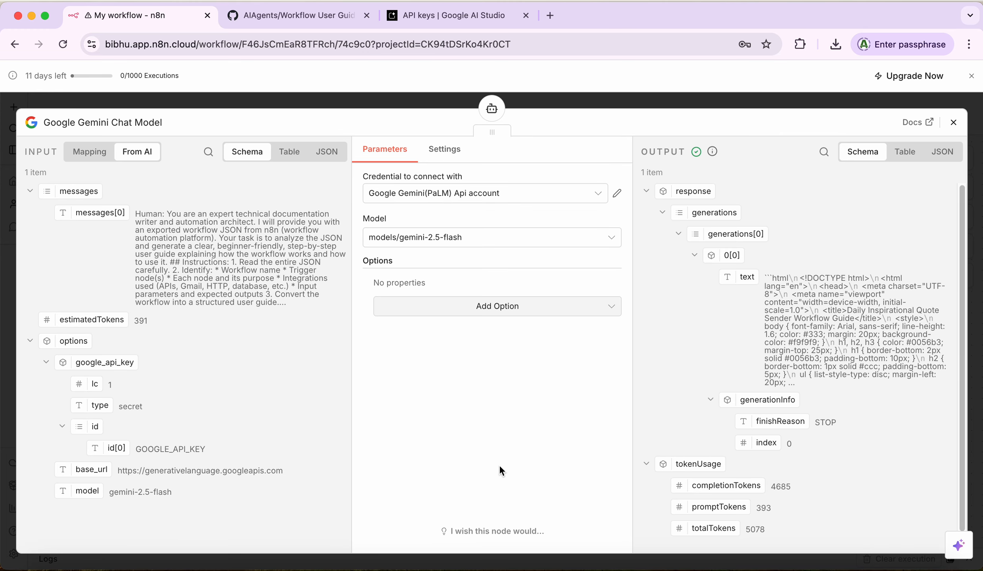
pyautogui.click(953, 122)
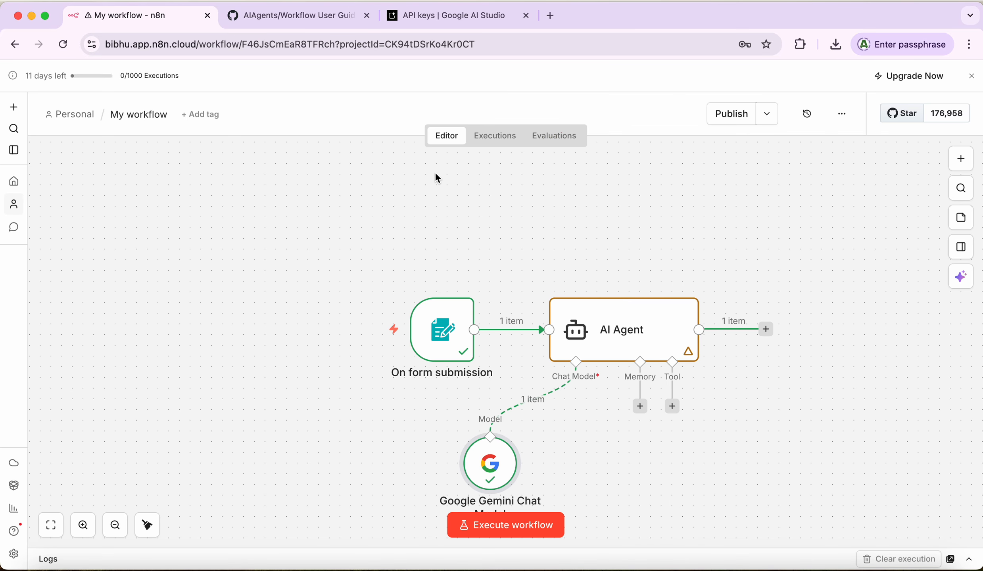
# Step: Start a new test run of the workflow from the On form submission trigger
pyautogui.click(443, 335)
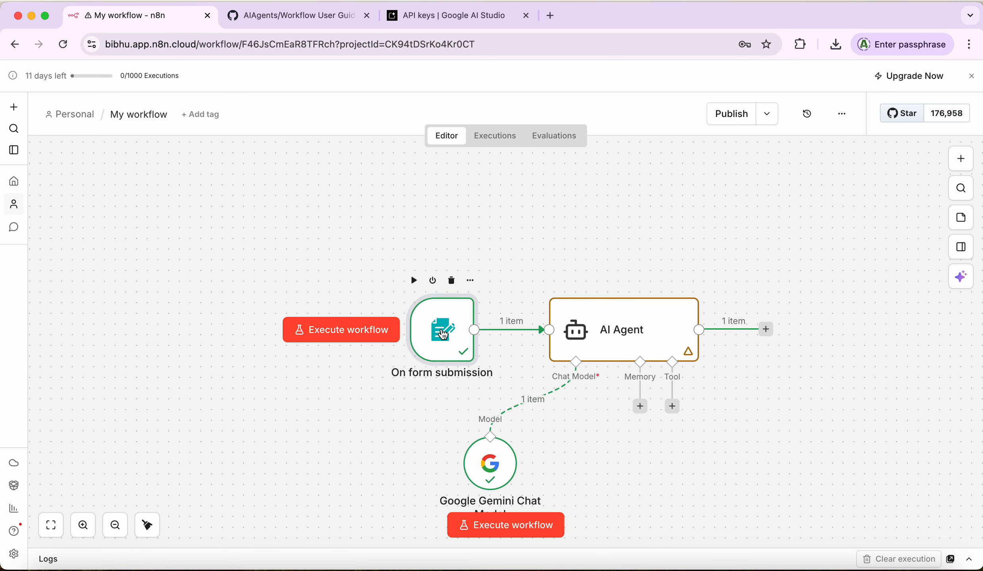
pyautogui.doubleClick(444, 335)
pyautogui.click(961, 125)
pyautogui.click(509, 526)
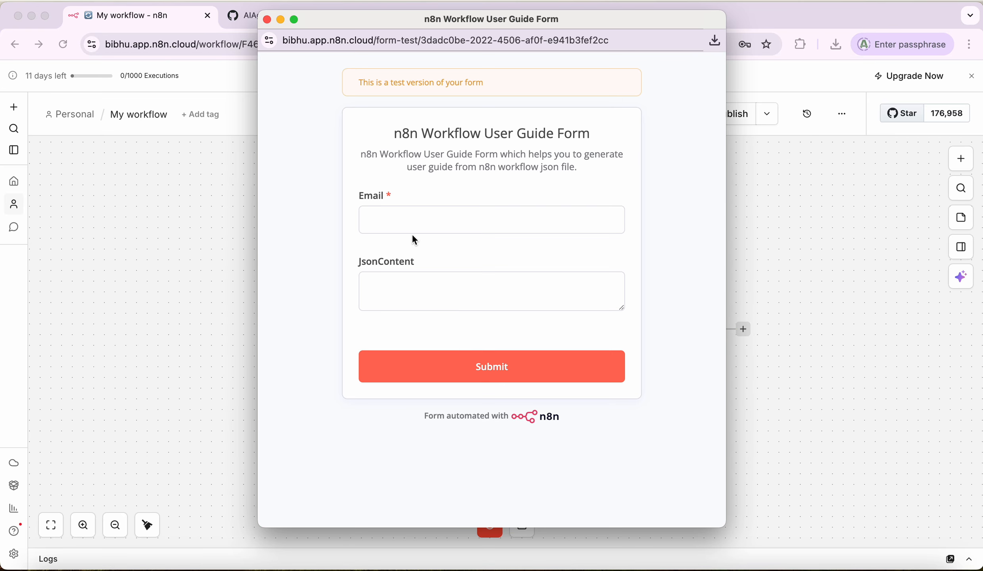
# Step: Enter the email address in the test form and bring up the Downloads folder
pyautogui.click(409, 220)
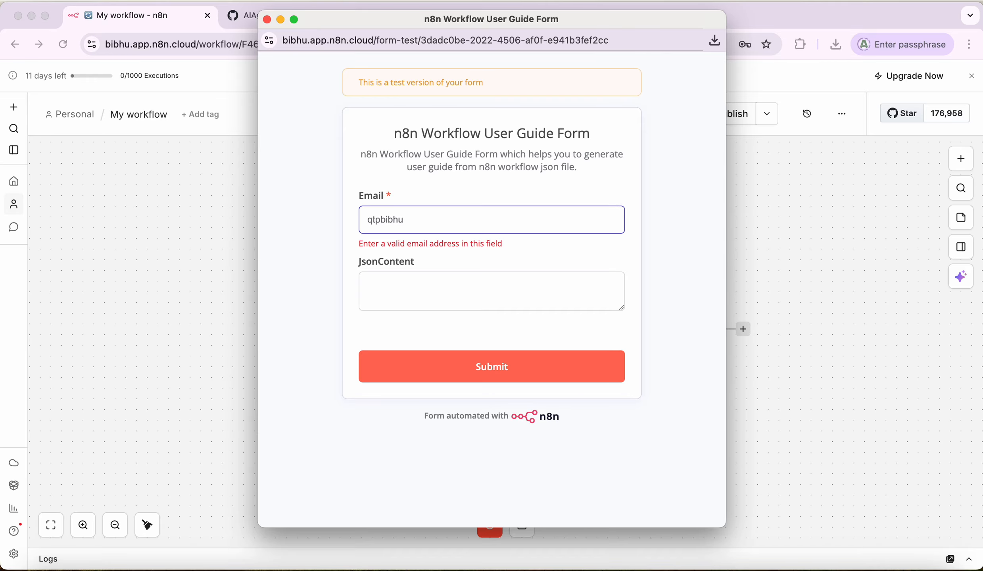
pyautogui.click(403, 285)
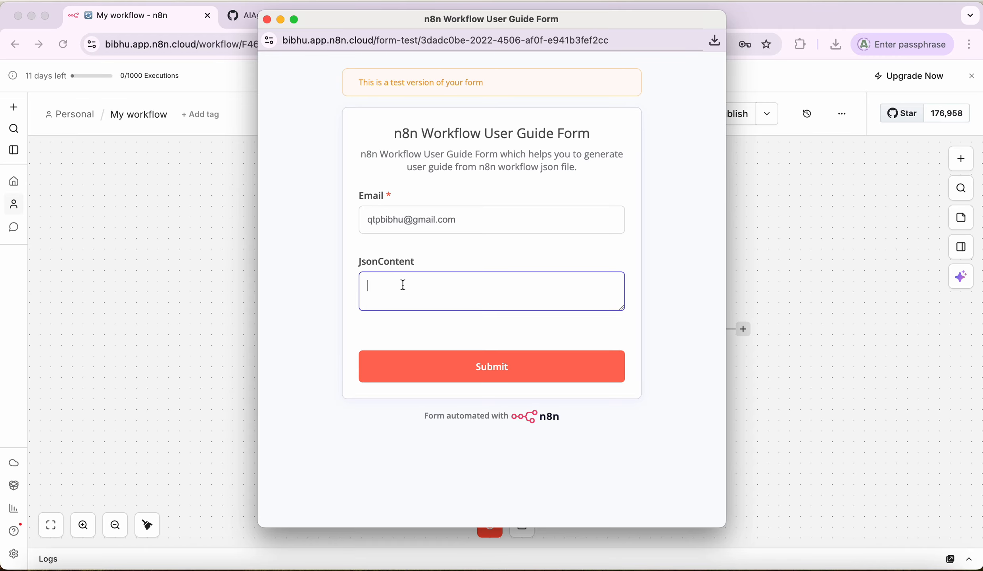
pyautogui.click(44, 567)
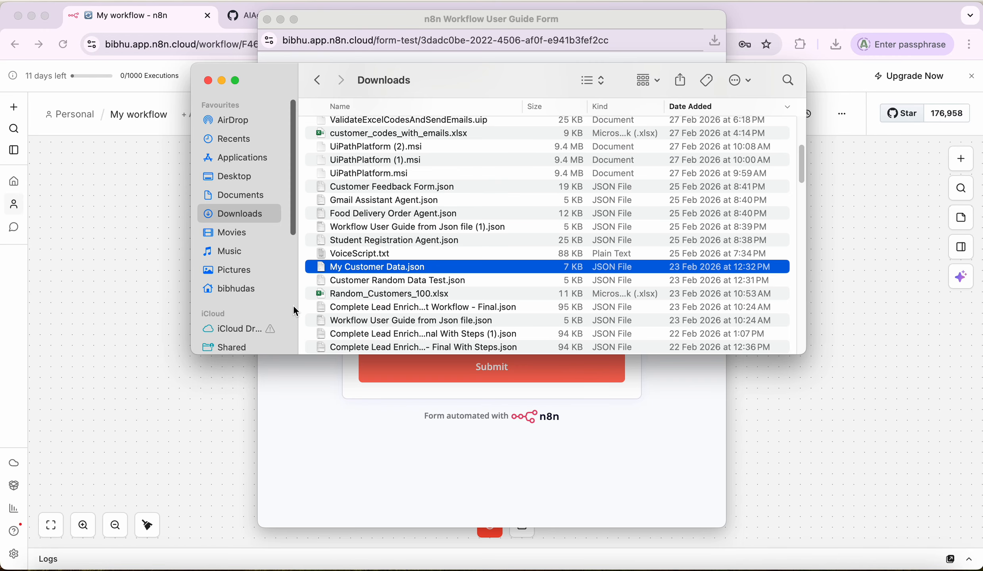
# Step: Copy the full contents of My Customer Data.json from Firefox and return to the test form
pyautogui.doubleClick(373, 270)
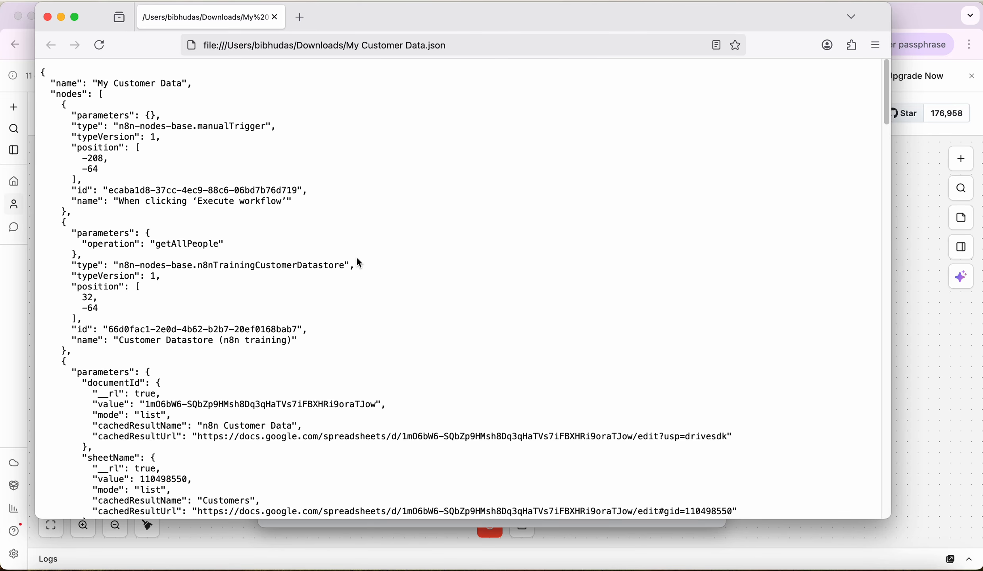
pyautogui.press('super+a')
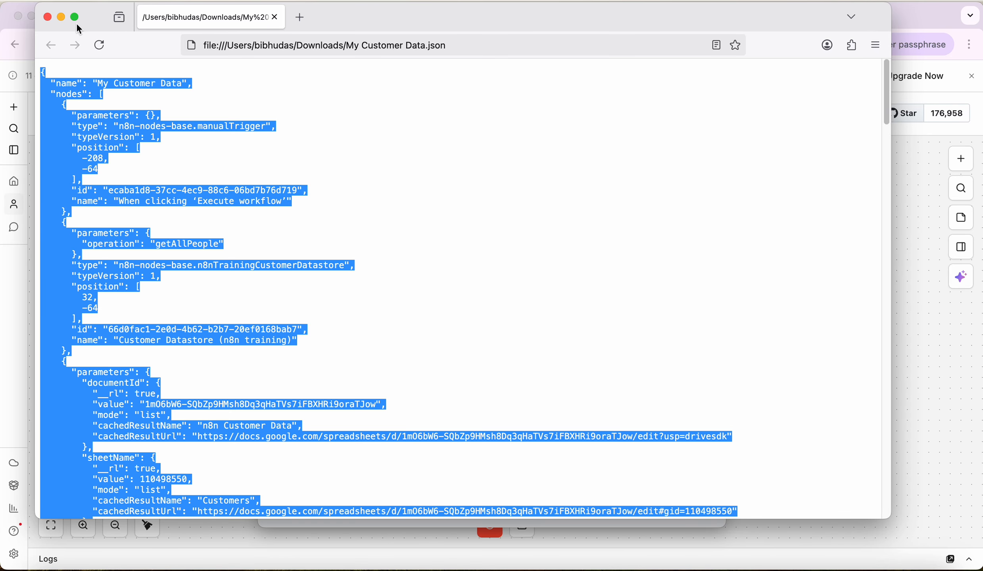
pyautogui.click(47, 17)
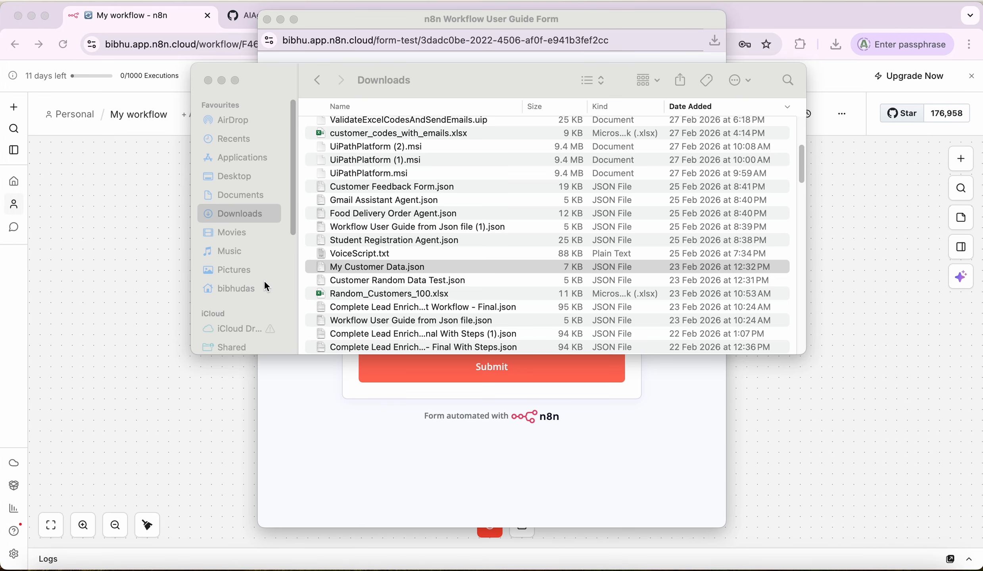
pyautogui.click(411, 398)
# Step: Paste the customer JSON into JsonContent, submit the form, and let the workflow run to completion
pyautogui.press('super+v')
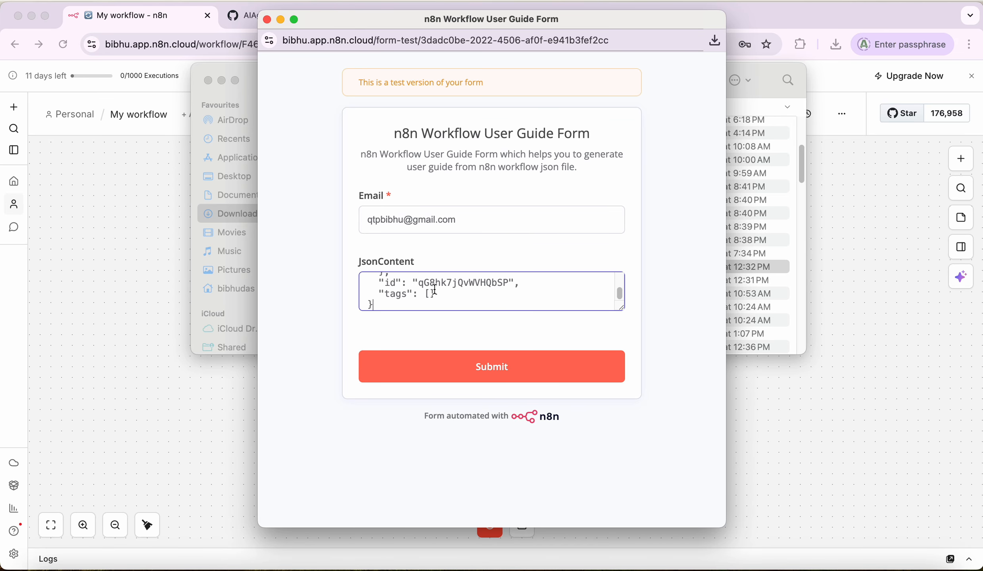
pyautogui.click(468, 366)
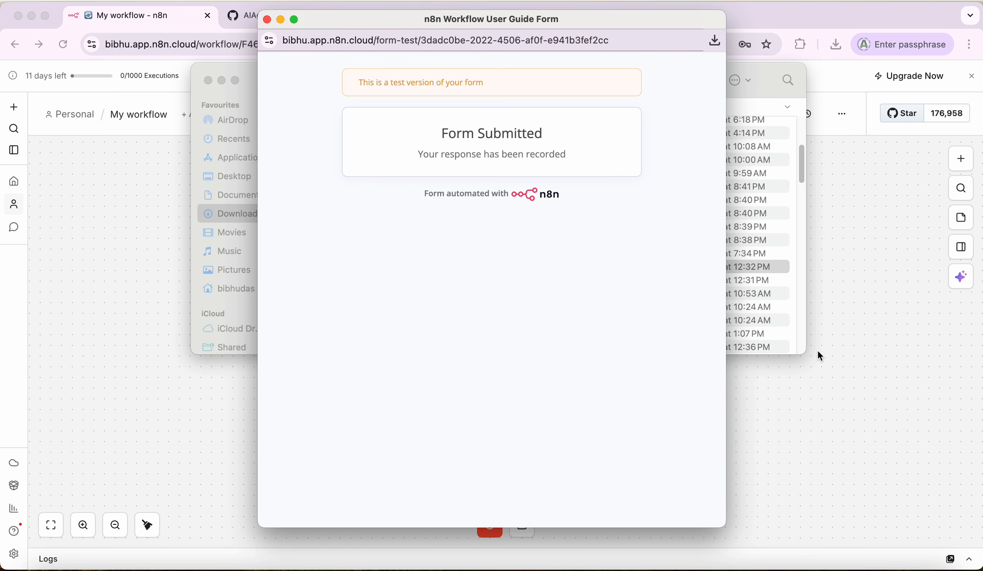
pyautogui.click(267, 20)
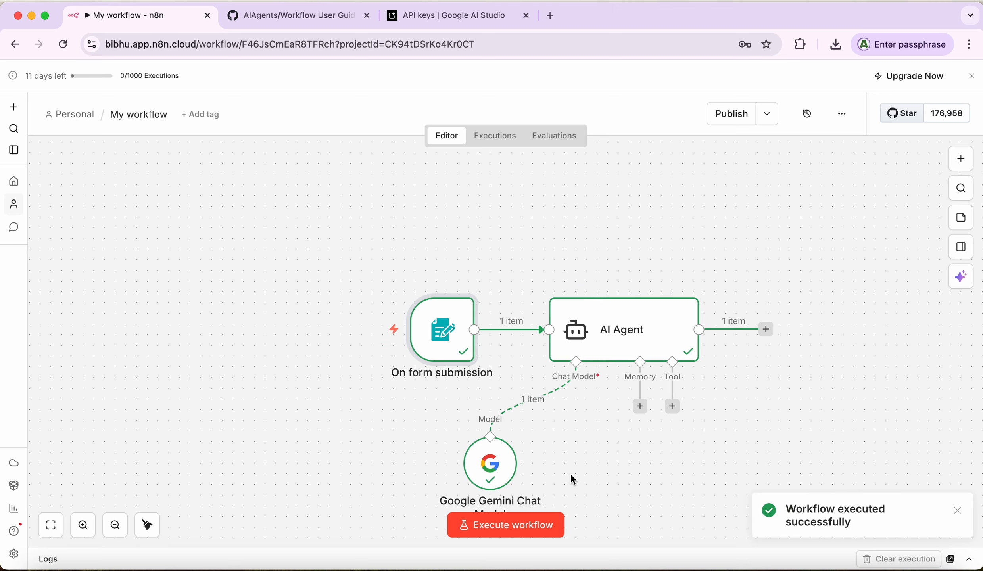
pyautogui.moveTo(425, 362)
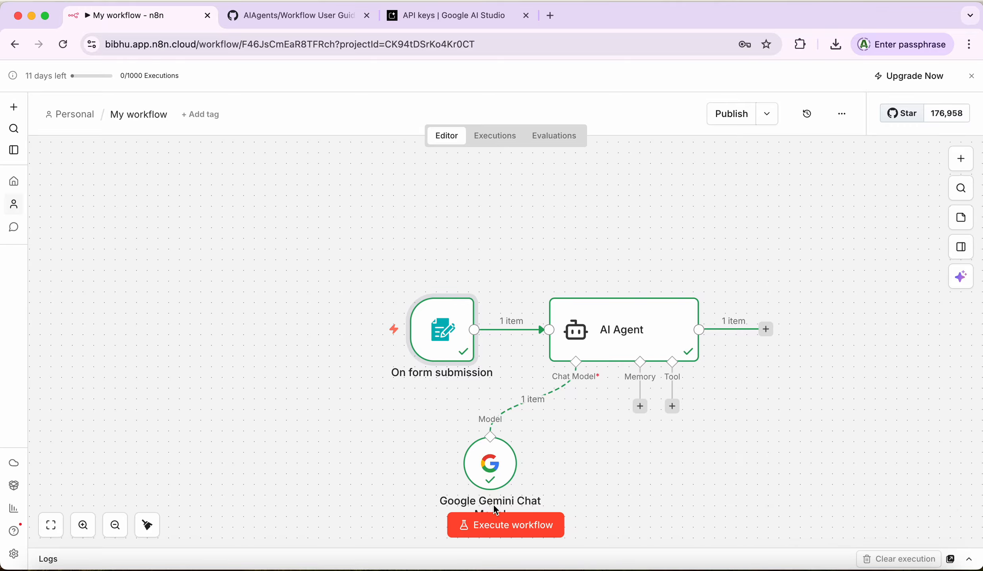
pyautogui.moveTo(477, 493)
pyautogui.click(630, 336)
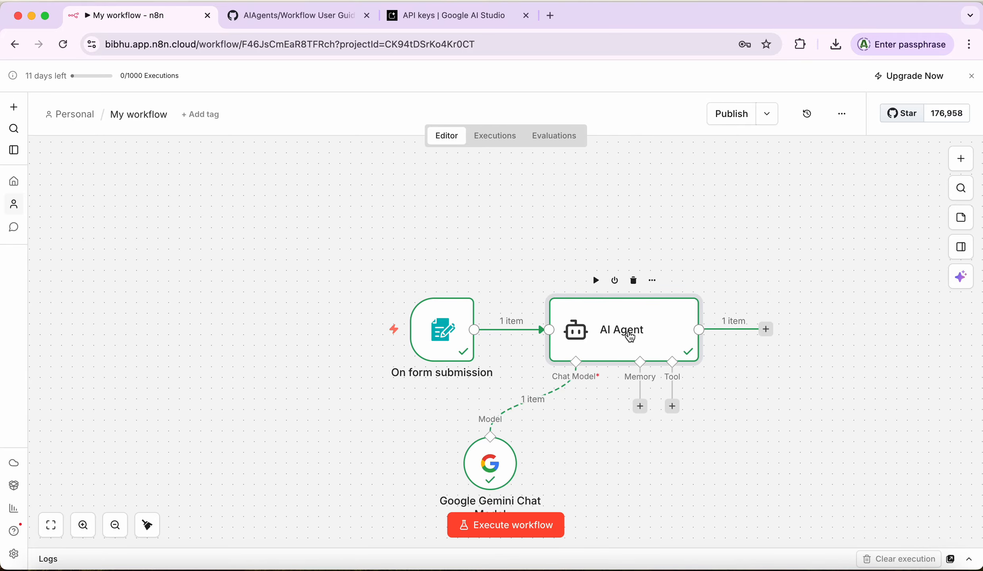
pyautogui.doubleClick(630, 337)
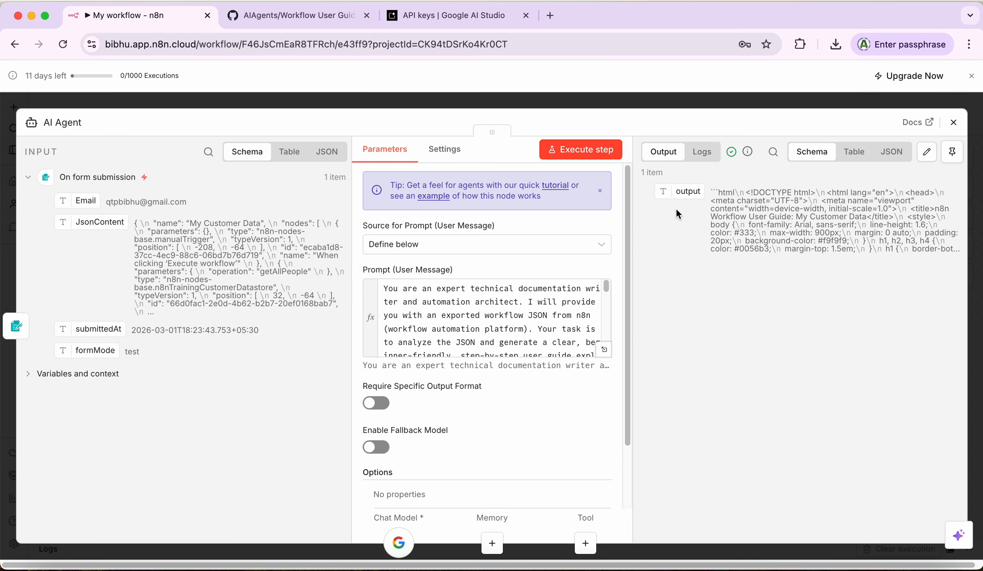
pyautogui.moveTo(627, 295); pyautogui.dragTo(628, 357)
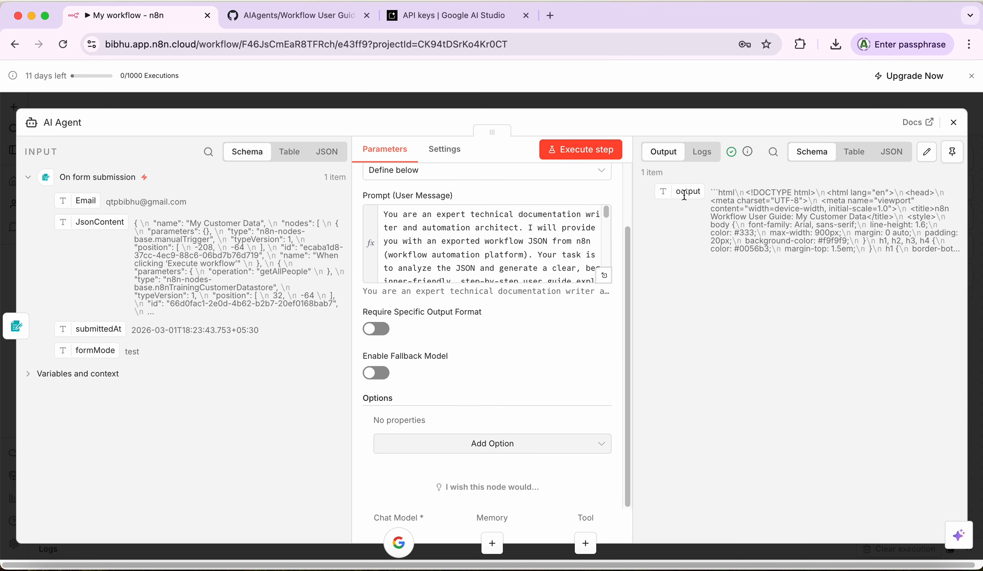
pyautogui.click(953, 122)
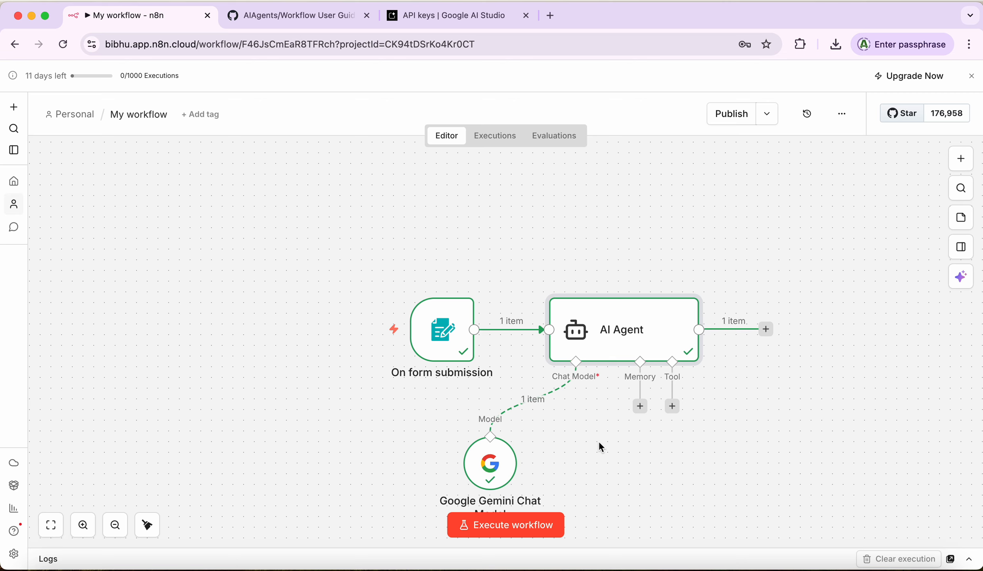
pyautogui.click(959, 158)
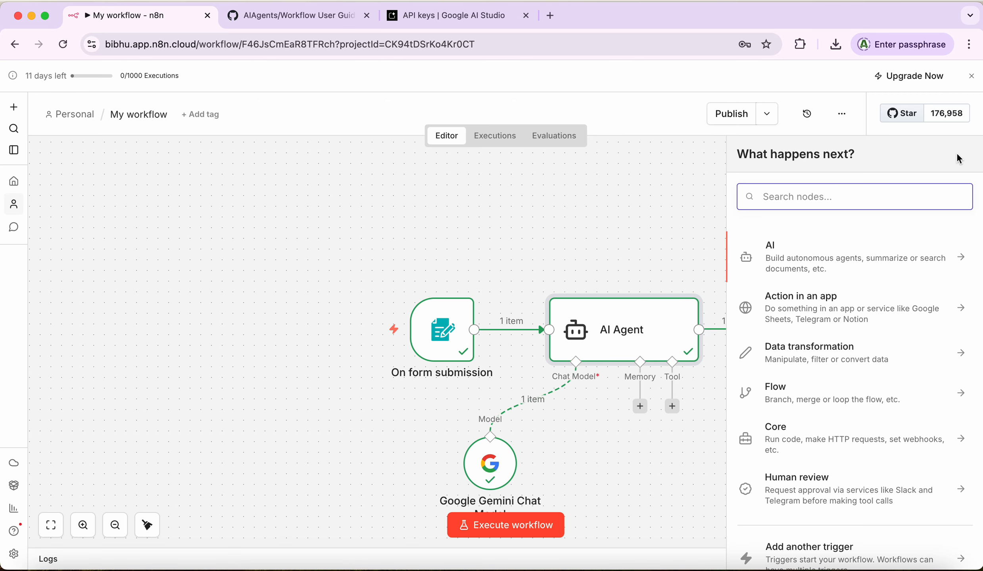
pyautogui.write('sam')
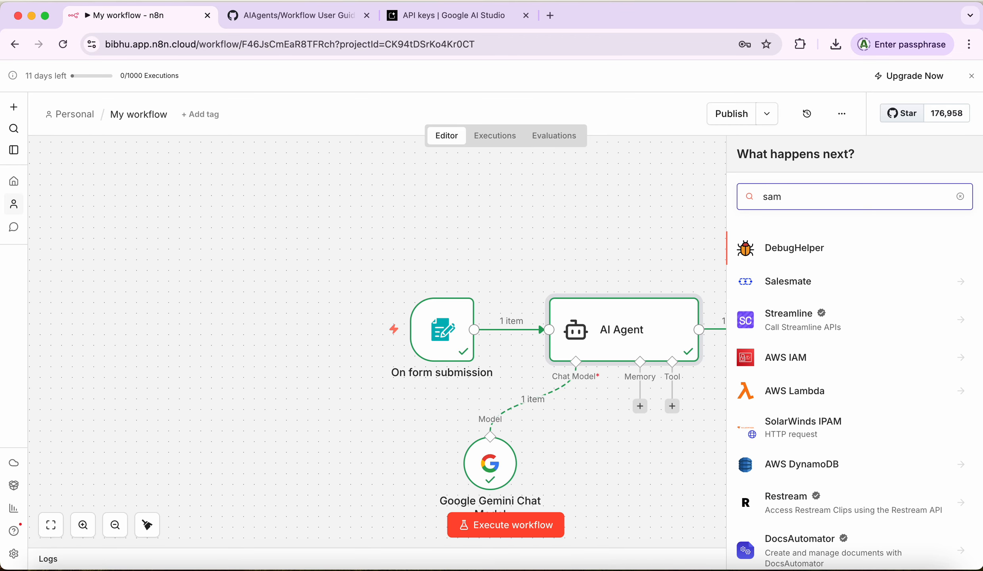
pyautogui.press('BackSpace')
pyautogui.write('imp')
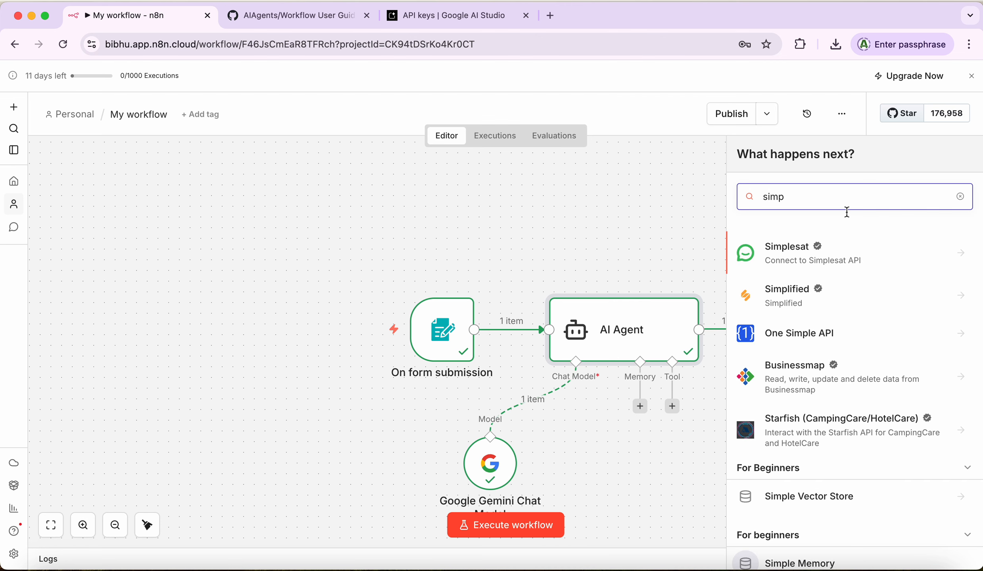
pyautogui.click(802, 564)
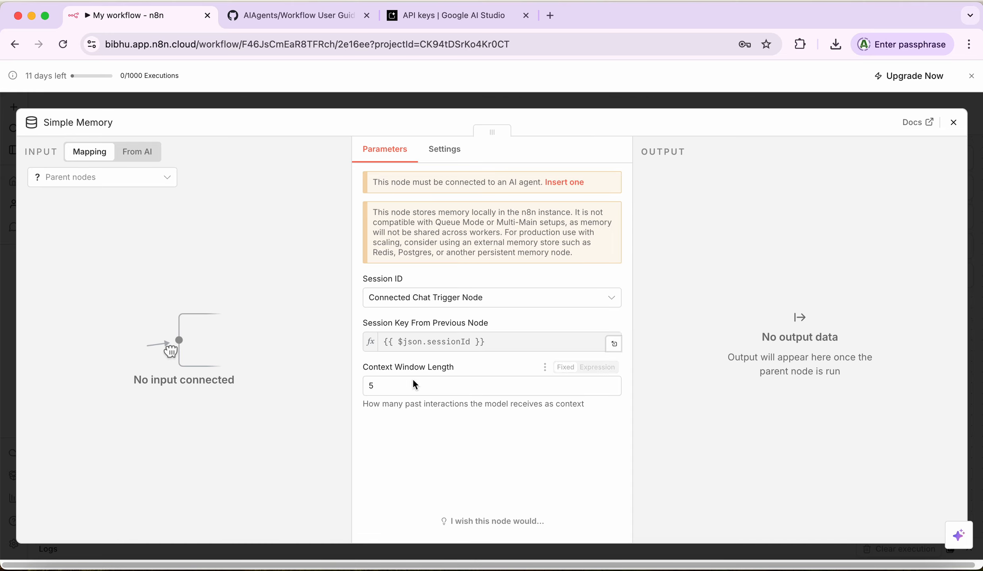
pyautogui.click(393, 389)
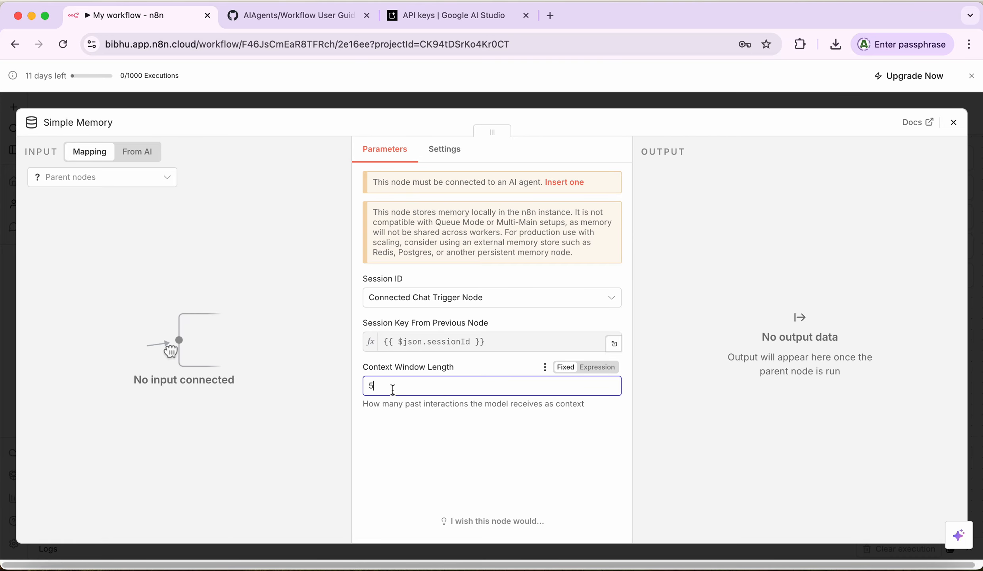
pyautogui.click(953, 122)
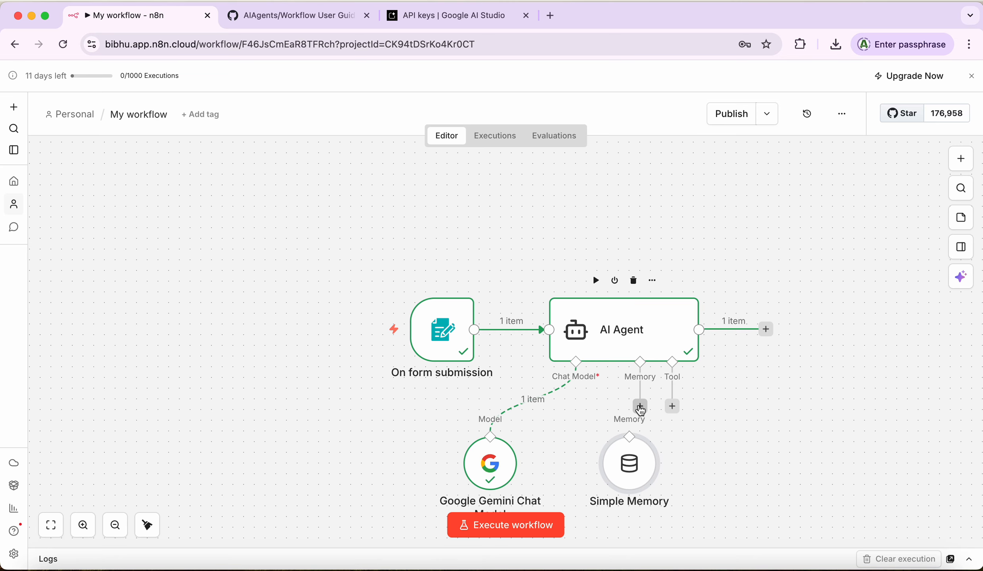
pyautogui.rightClick(625, 464)
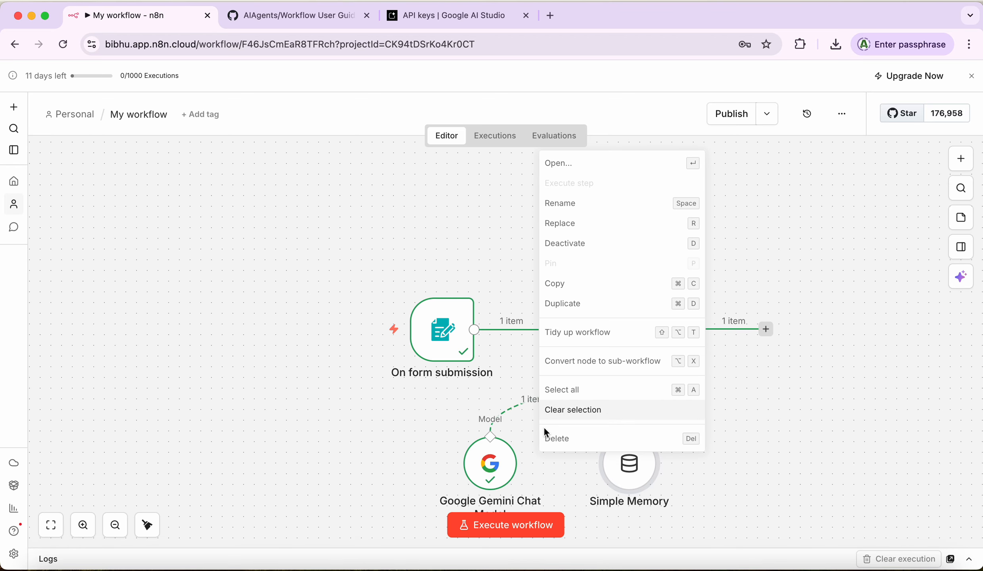
pyautogui.click(549, 437)
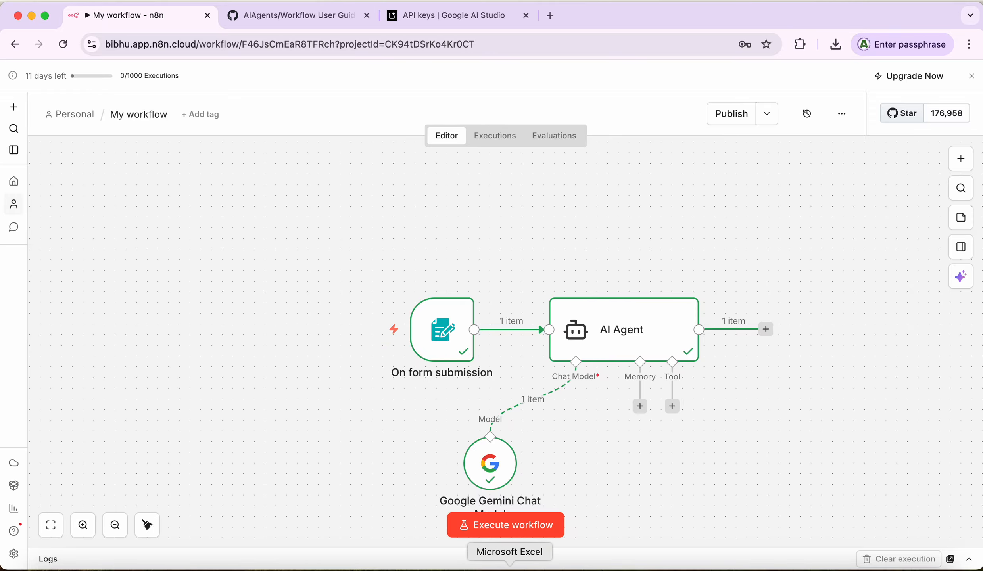
# Step: Review the TextEdit build notes from their heading, then bring the n8n workflow editor forward
pyautogui.click(476, 566)
pyautogui.click(328, 121)
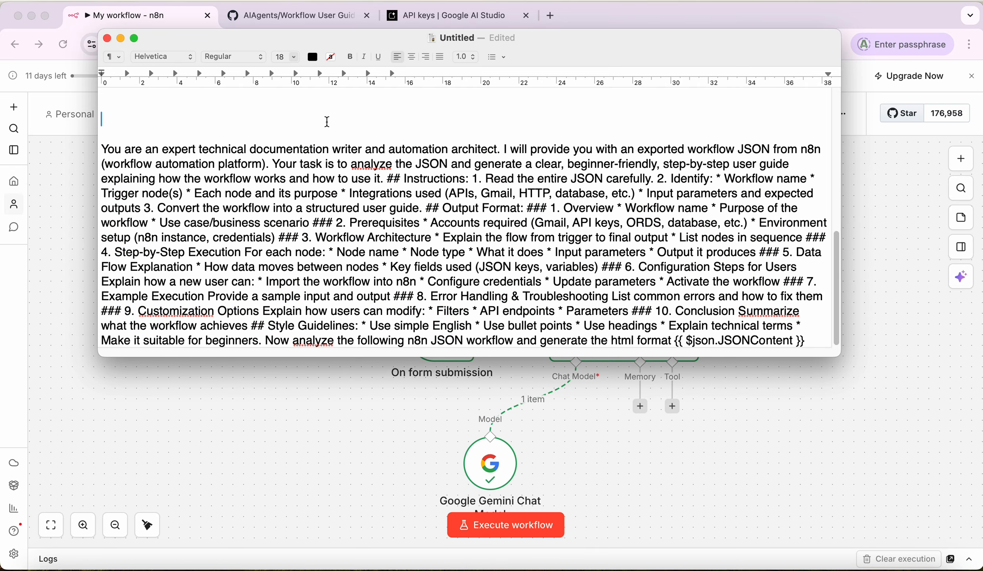
pyautogui.scroll(10, 327, 122)
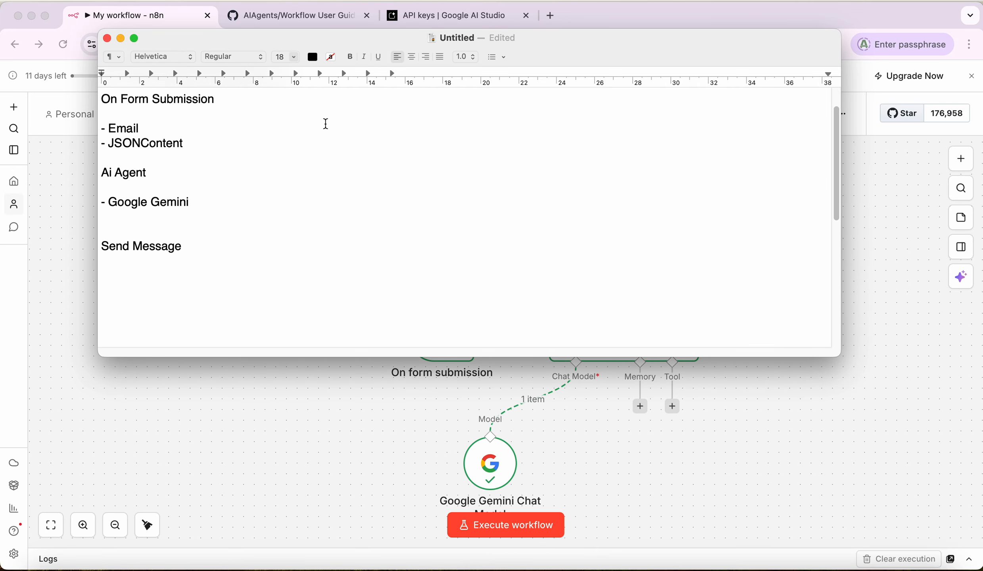
pyautogui.scroll(2, 326, 123)
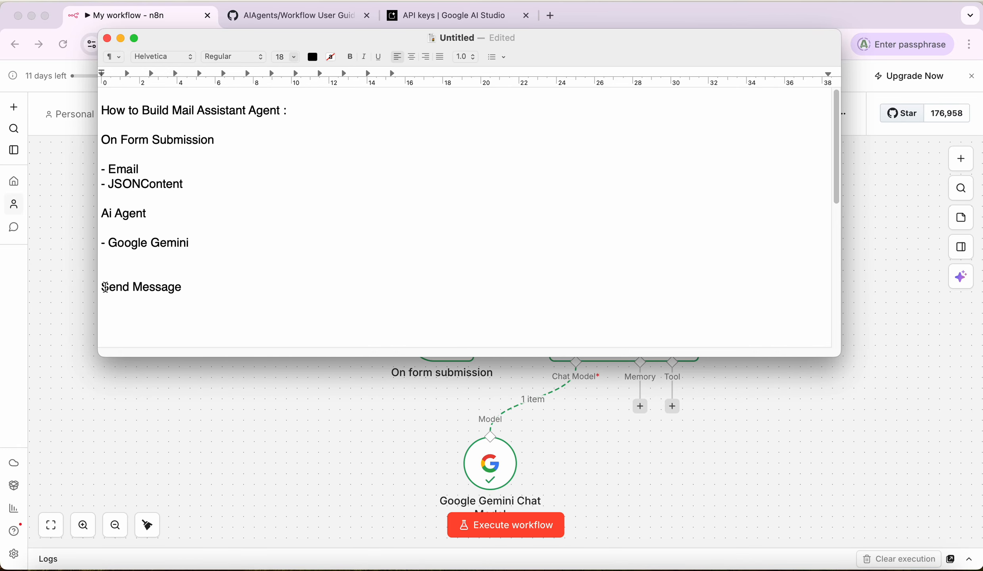
pyautogui.click(846, 384)
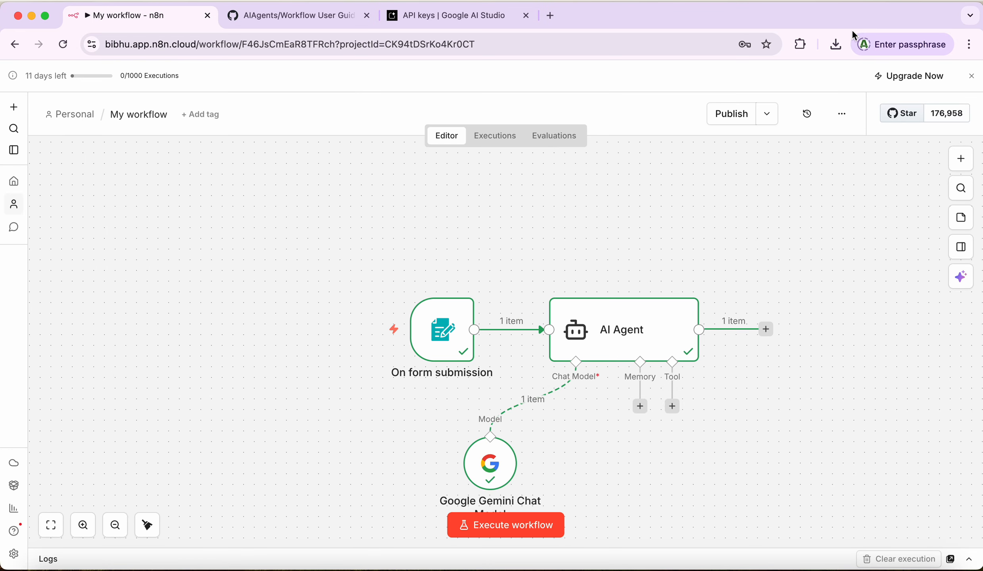
# Step: Add a Gmail 'Send a message' node to the workflow by searching 'gmail'
pyautogui.click(955, 156)
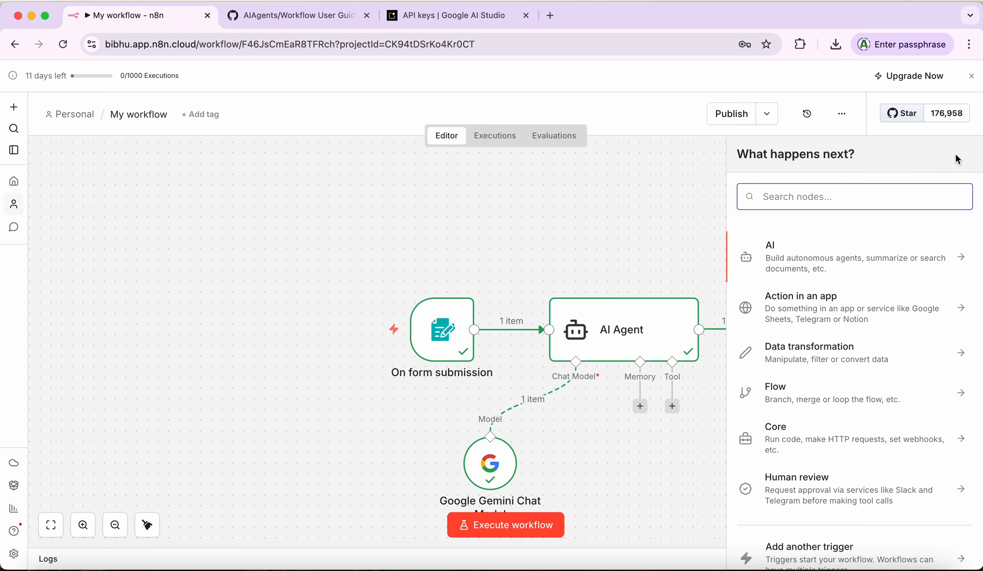
pyautogui.write('gmail')
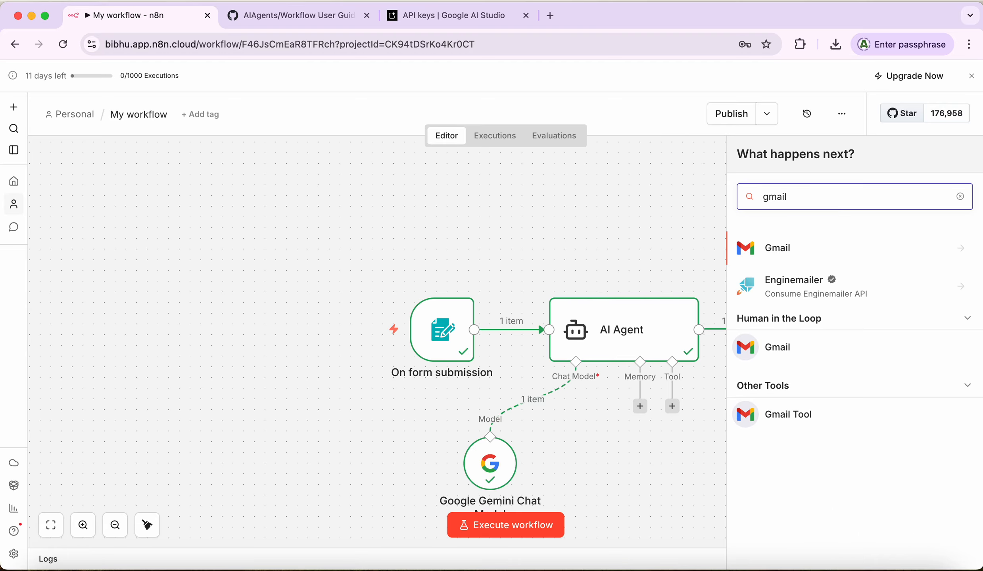
pyautogui.click(786, 247)
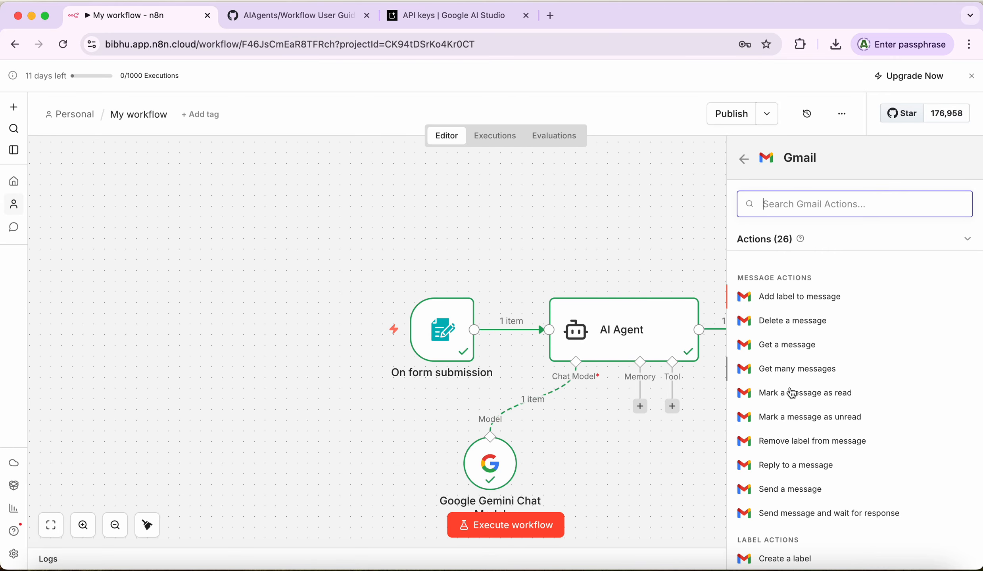
pyautogui.click(785, 490)
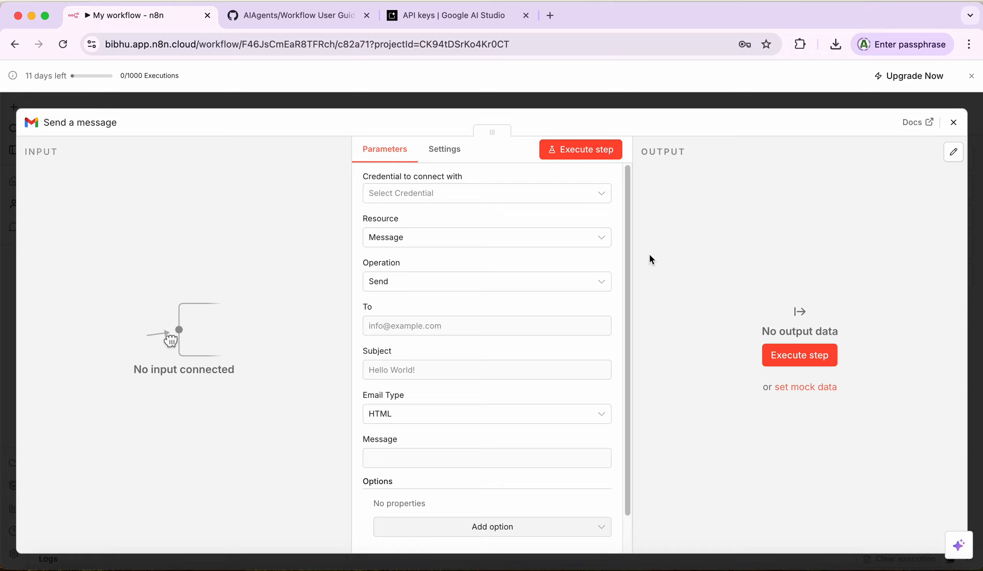
# Step: Create a Gmail OAuth2 credential by signing in with Google and granting n8n.cloud access
pyautogui.click(601, 200)
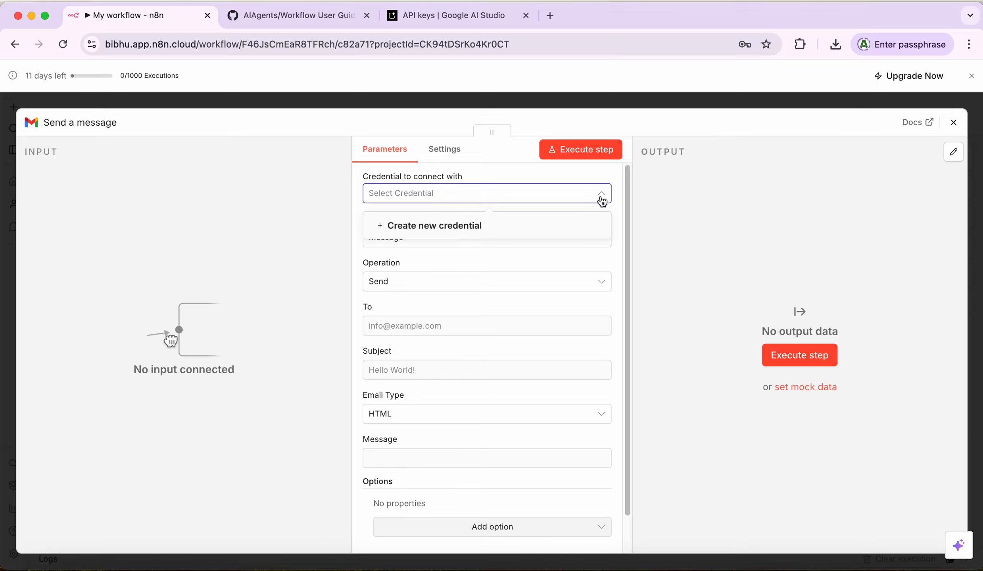
pyautogui.click(432, 228)
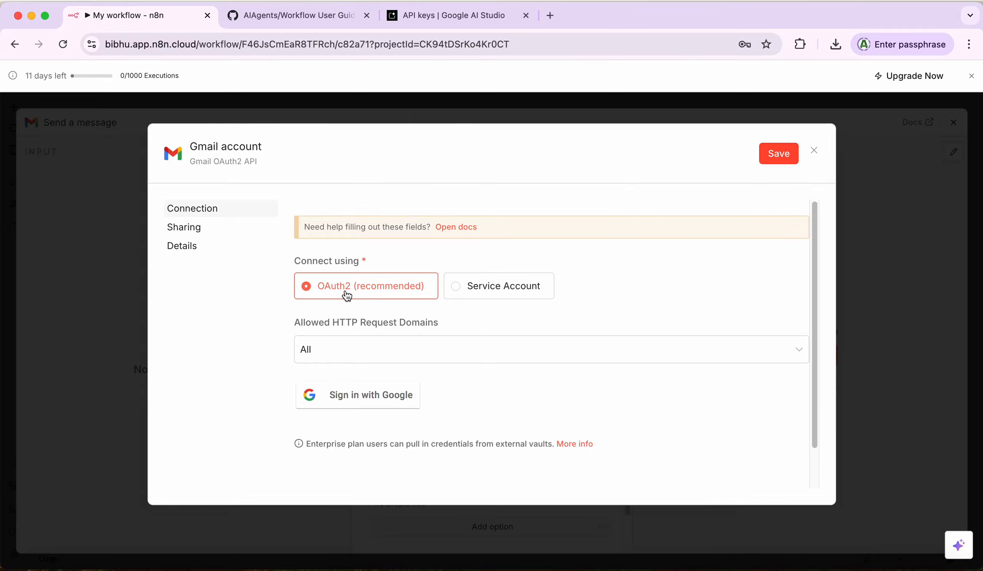
pyautogui.scroll(-1, 627, 296)
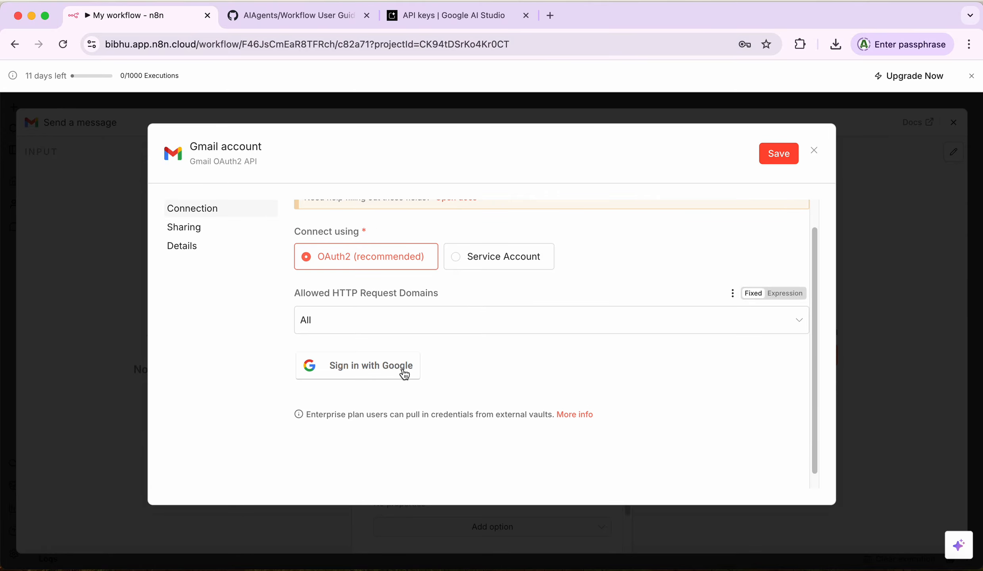
pyautogui.click(365, 372)
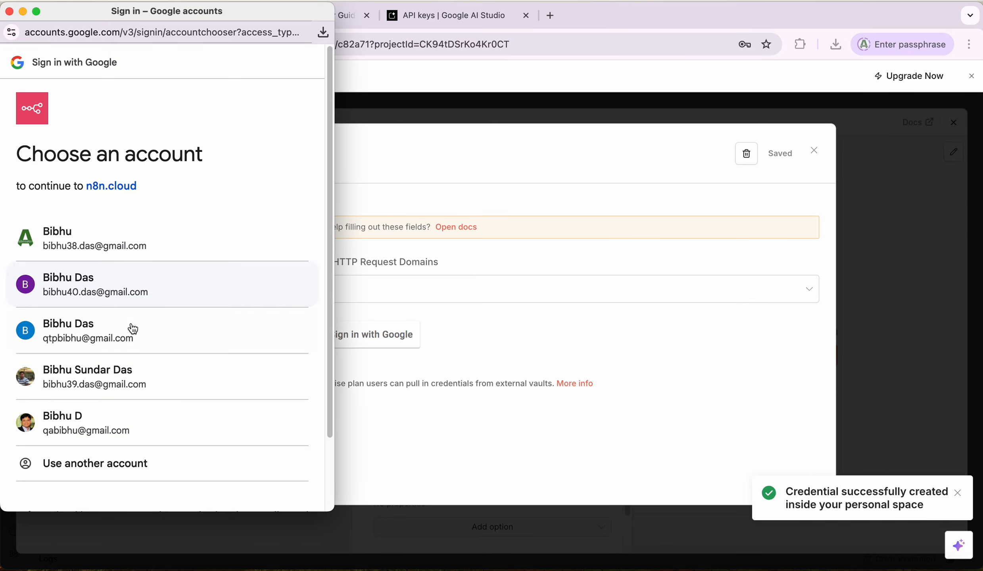
pyautogui.click(58, 336)
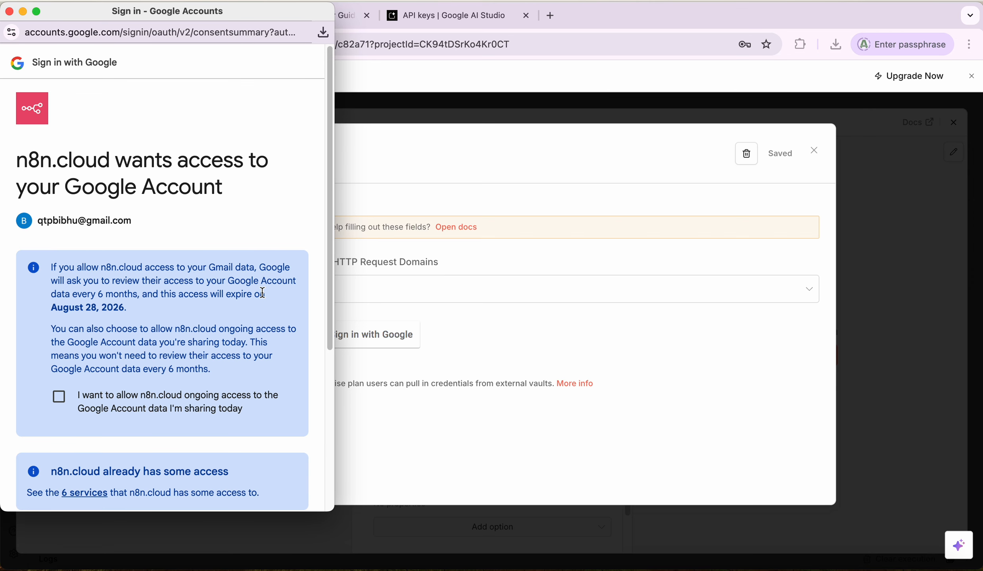
pyautogui.moveTo(332, 246); pyautogui.dragTo(329, 352)
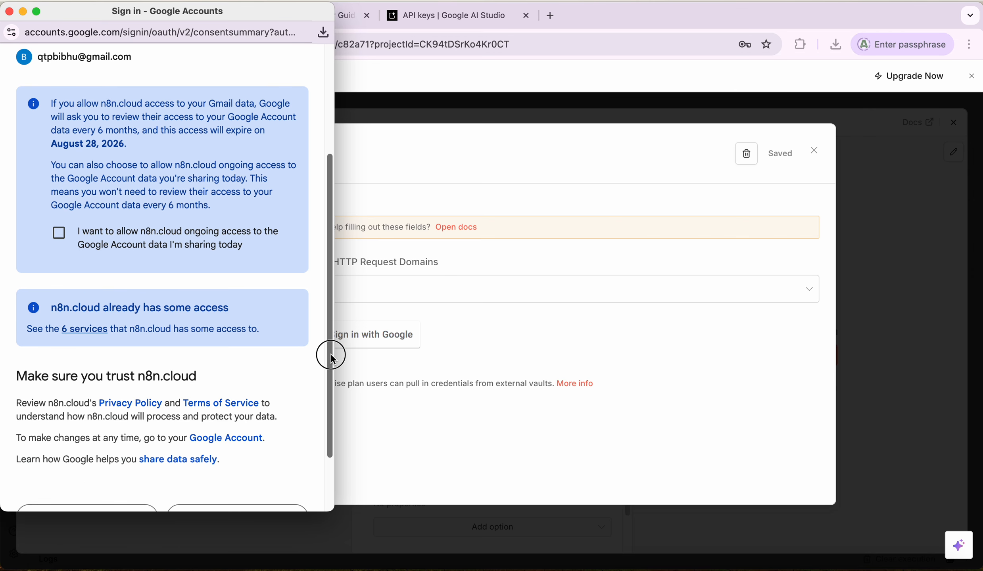
pyautogui.click(51, 238)
pyautogui.moveTo(328, 235); pyautogui.dragTo(329, 364)
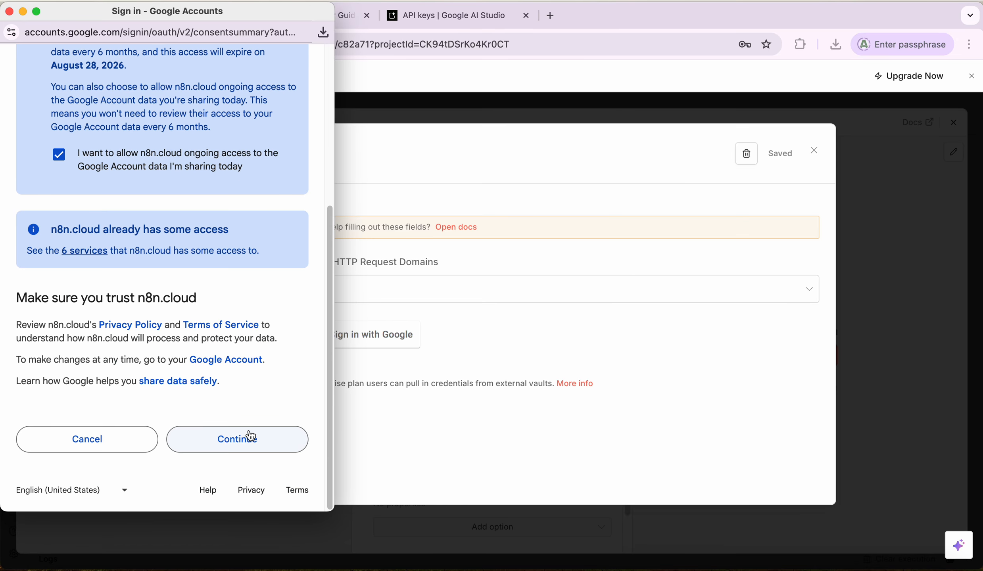
pyautogui.click(232, 440)
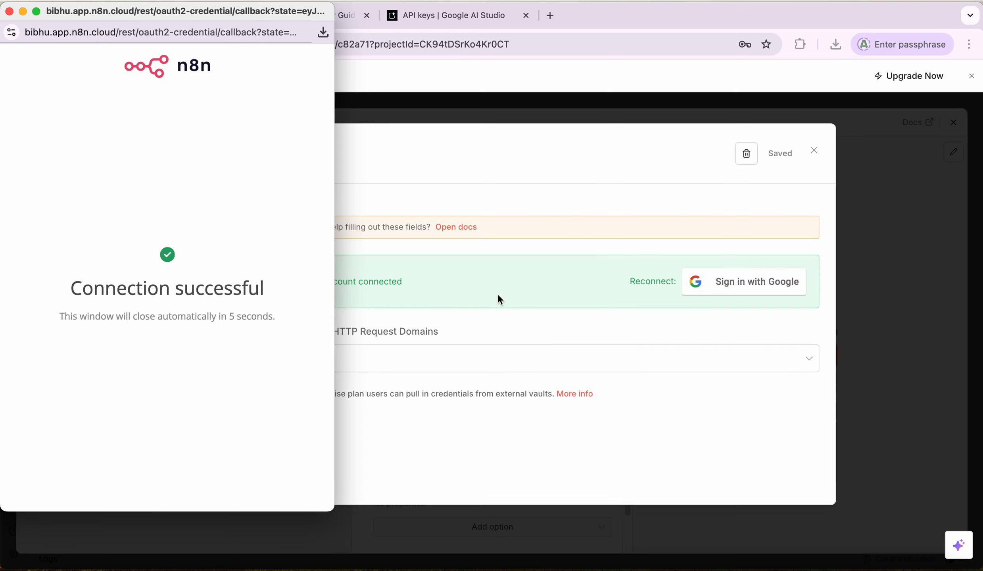
pyautogui.click(9, 12)
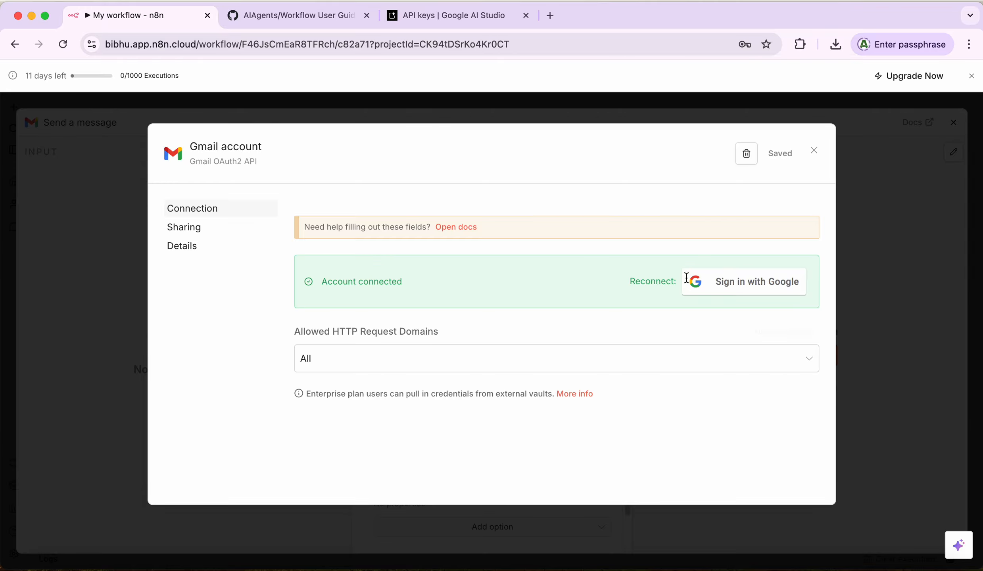
# Step: Set the Gmail node to the Gmail account credential with resource Message and operation Send
pyautogui.click(813, 152)
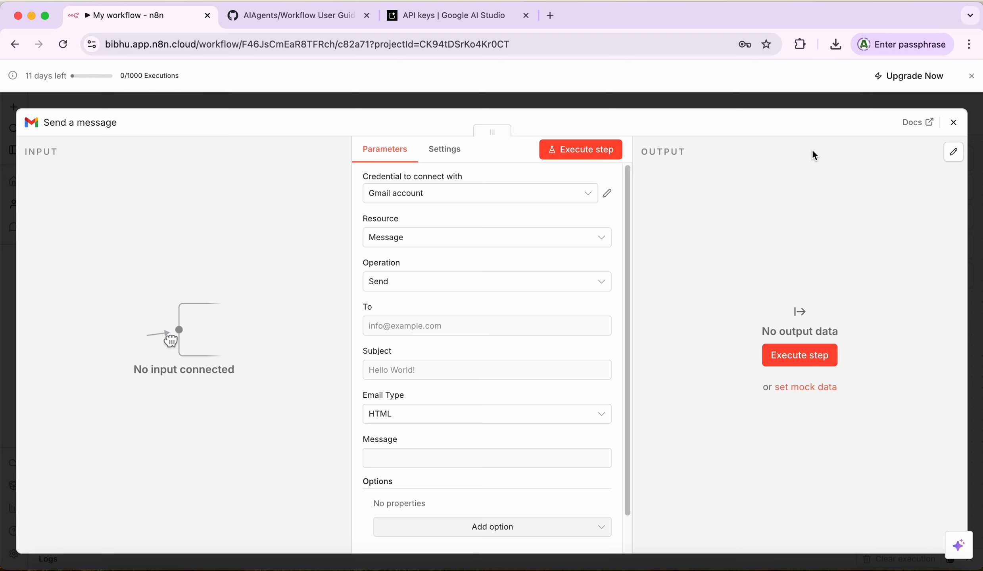
pyautogui.click(434, 194)
pyautogui.click(417, 228)
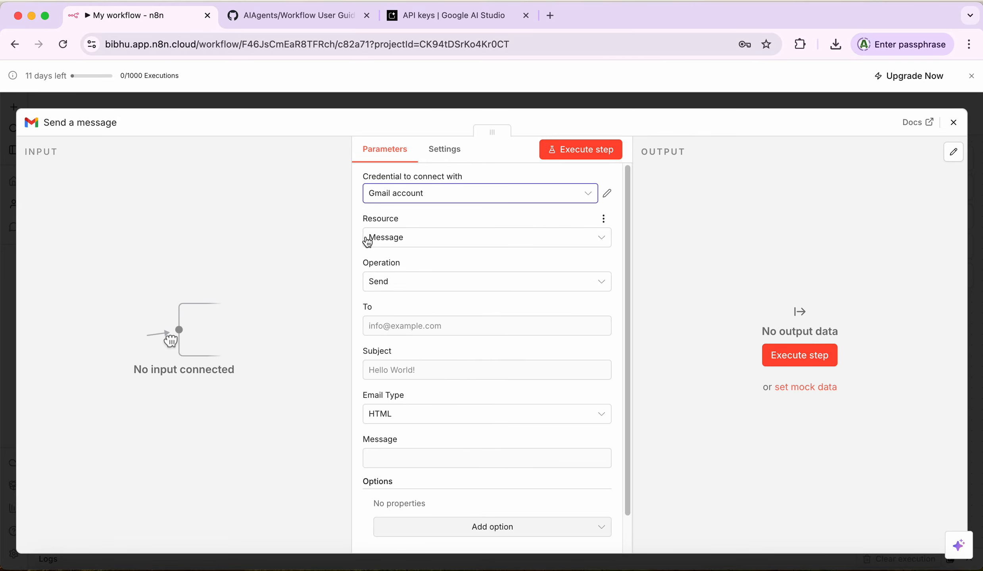
pyautogui.click(414, 240)
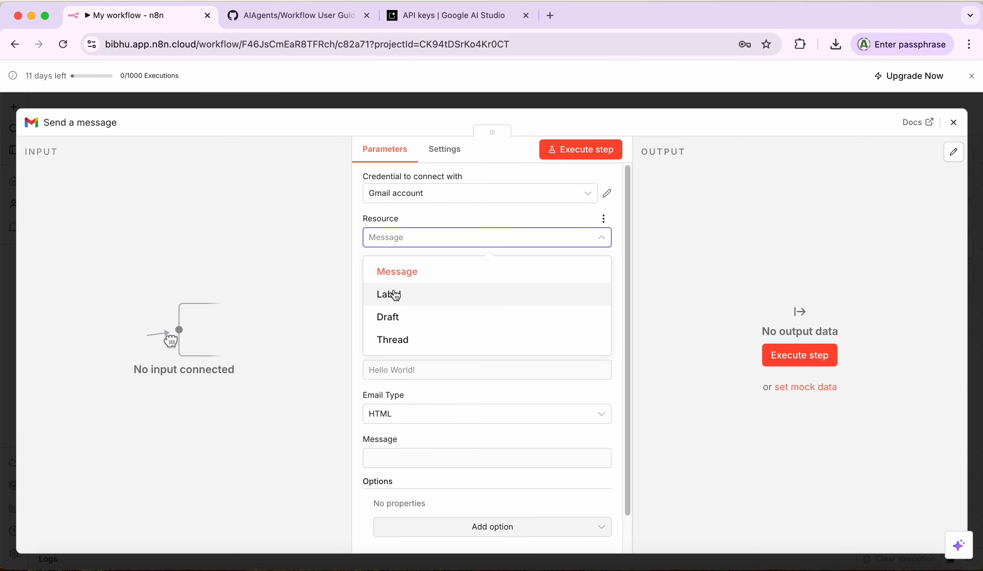
pyautogui.click(394, 278)
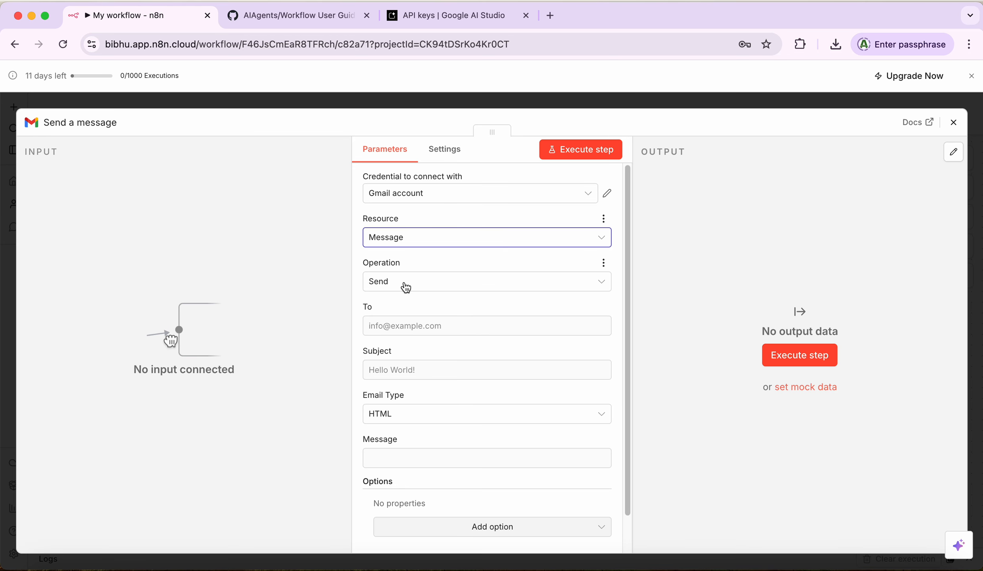
pyautogui.click(405, 287)
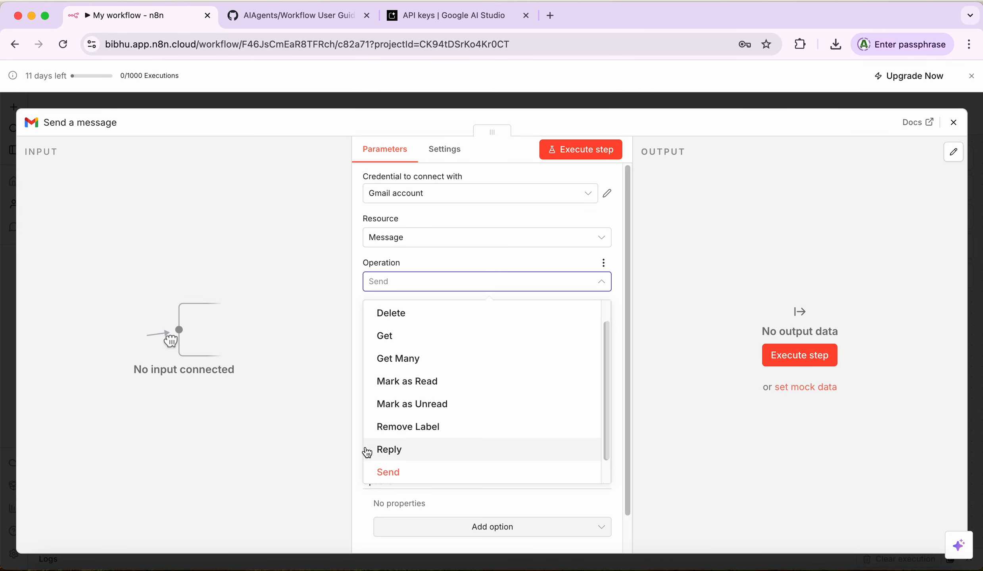
pyautogui.click(377, 471)
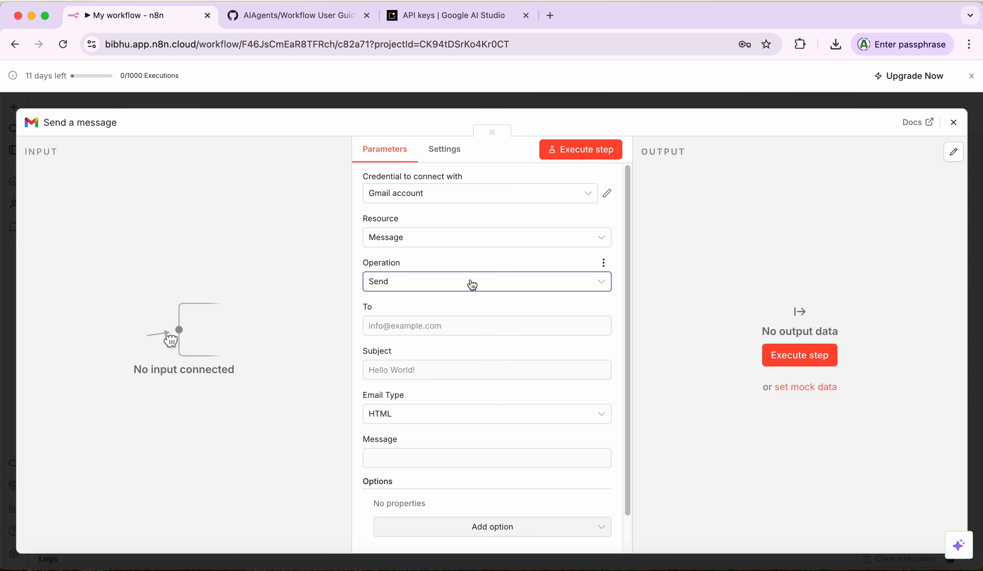
# Step: Enter 'n8n workflow' as the email Subject, leaving the To field empty
pyautogui.click(428, 329)
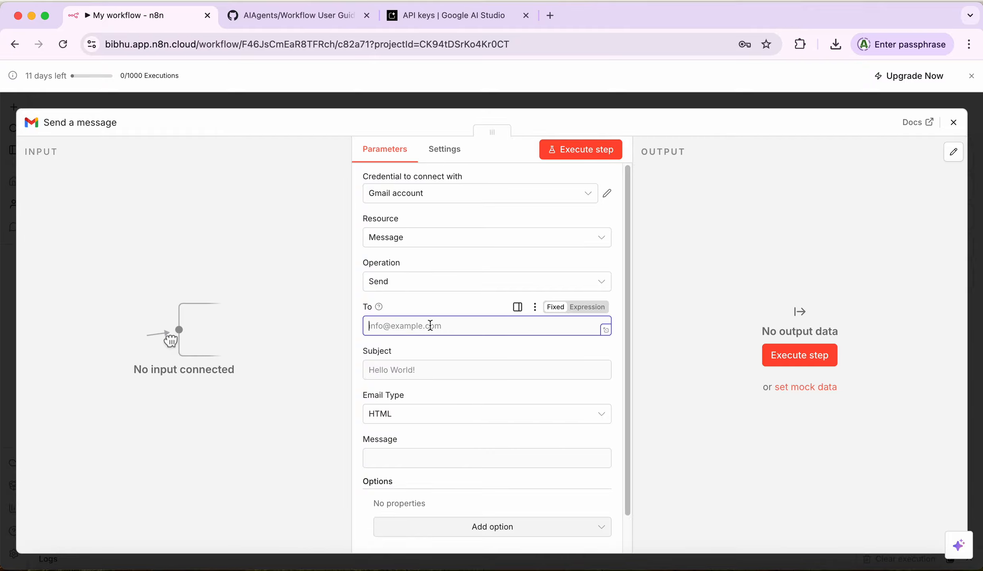
pyautogui.click(418, 375)
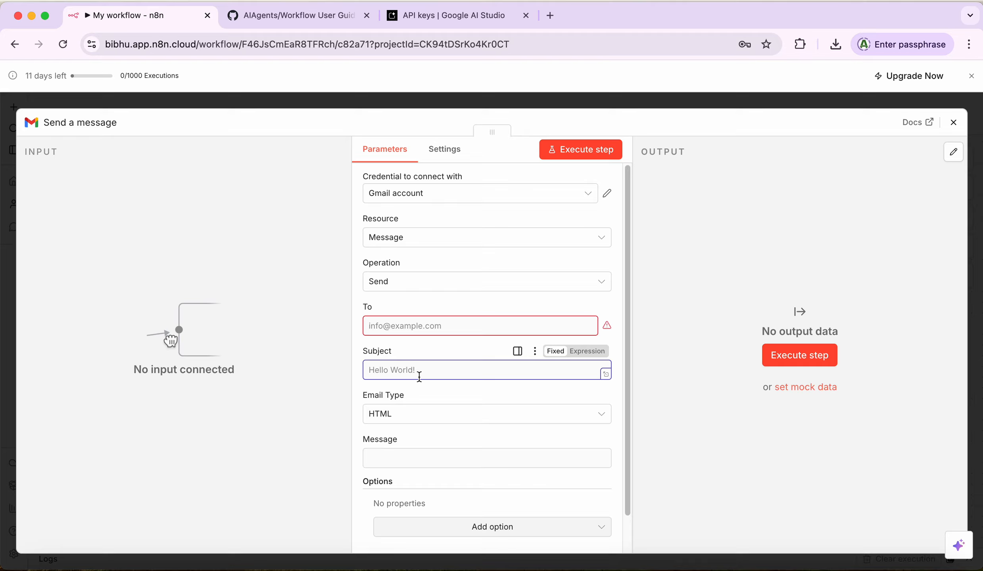
pyautogui.write('n8n workflow')
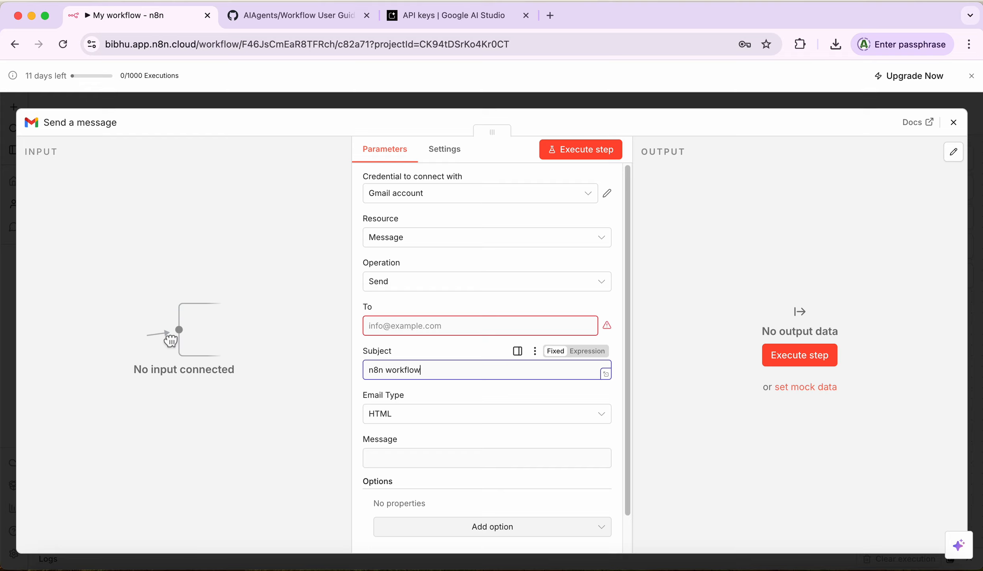
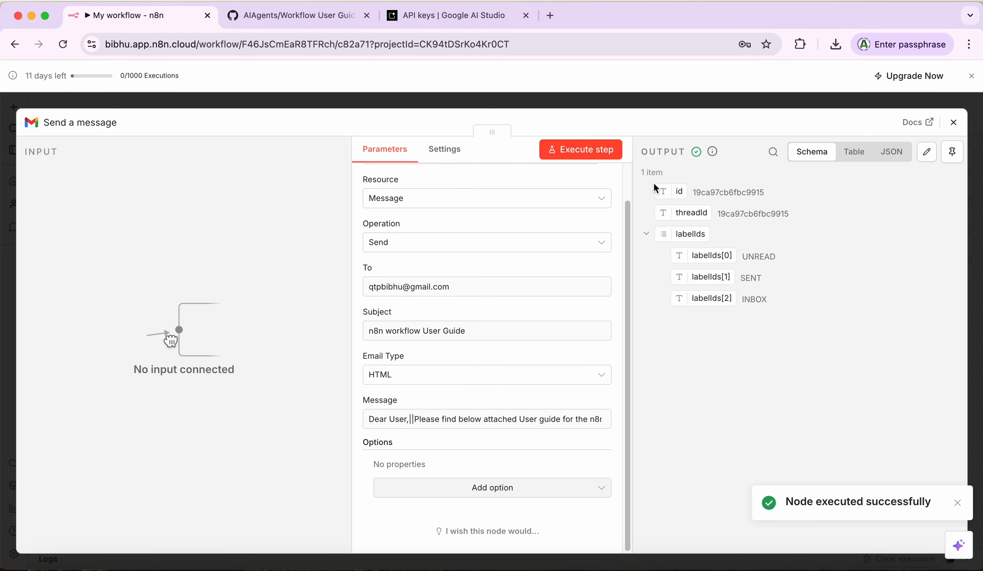
# Step: Open a new browser tab alongside the n8n workflow
pyautogui.click(550, 16)
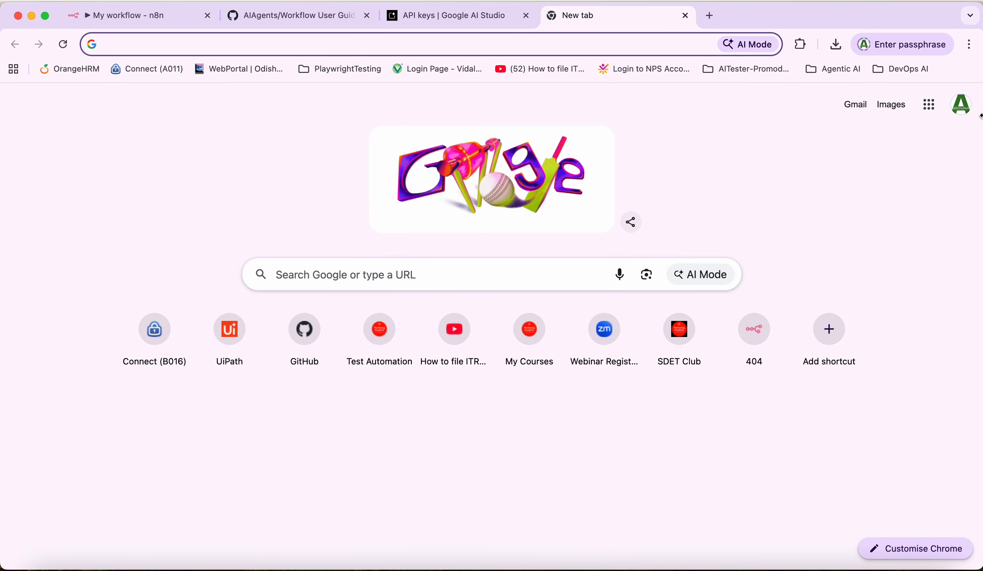
# Step: Switch to the receiving Google account and read the n8n workflow User Guide email, highlighting its n8n signature
pyautogui.click(961, 108)
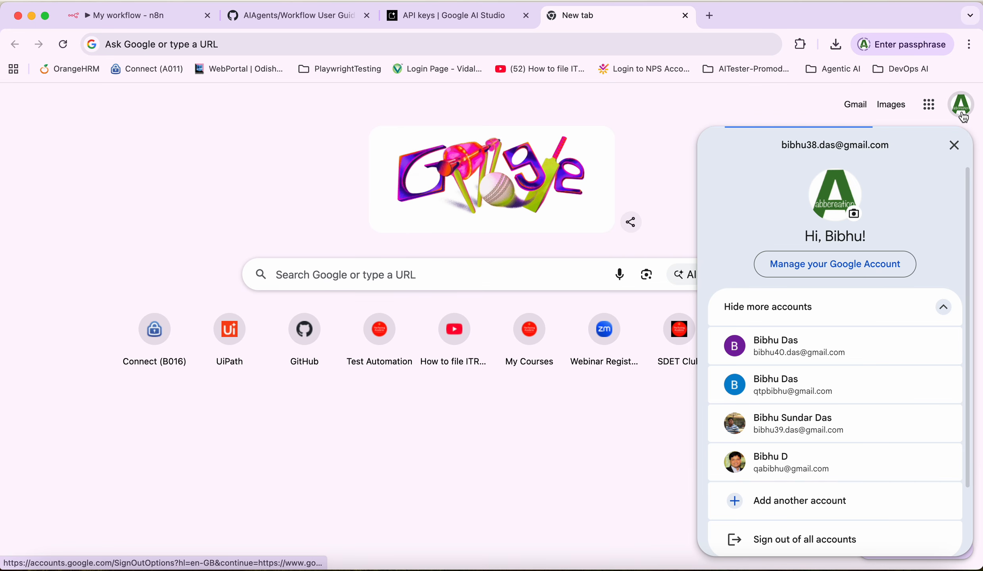
pyautogui.click(784, 388)
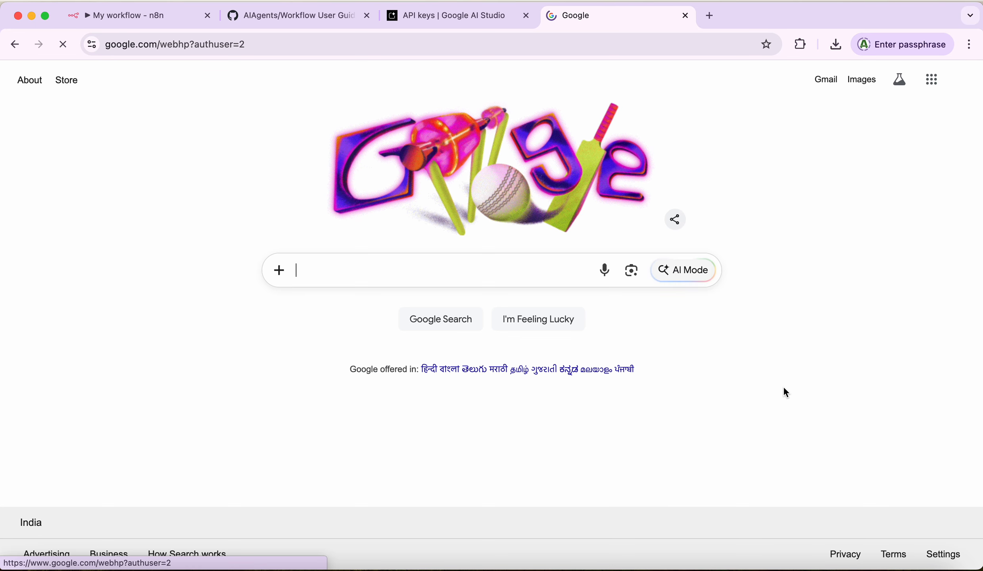
pyautogui.click(826, 80)
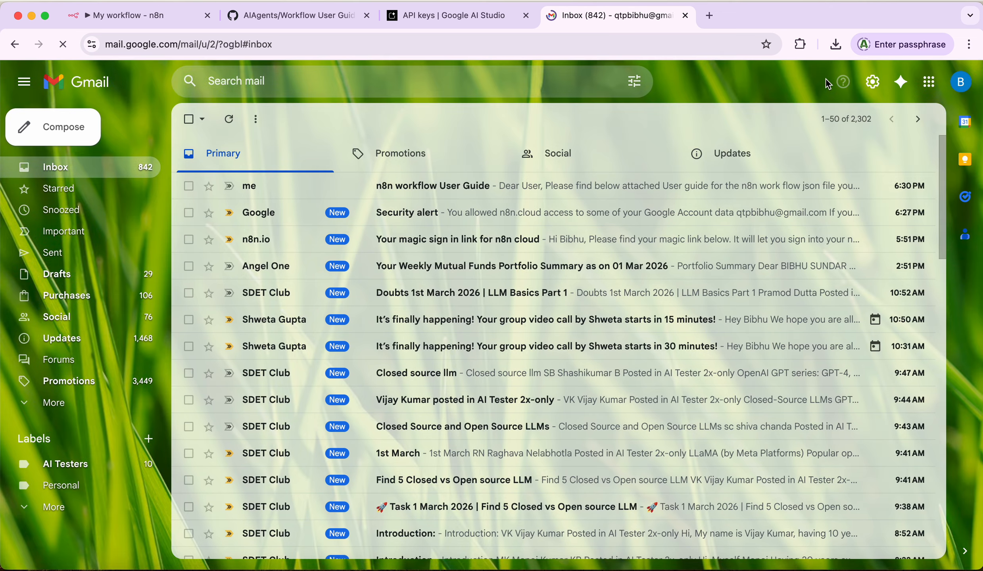
pyautogui.click(420, 190)
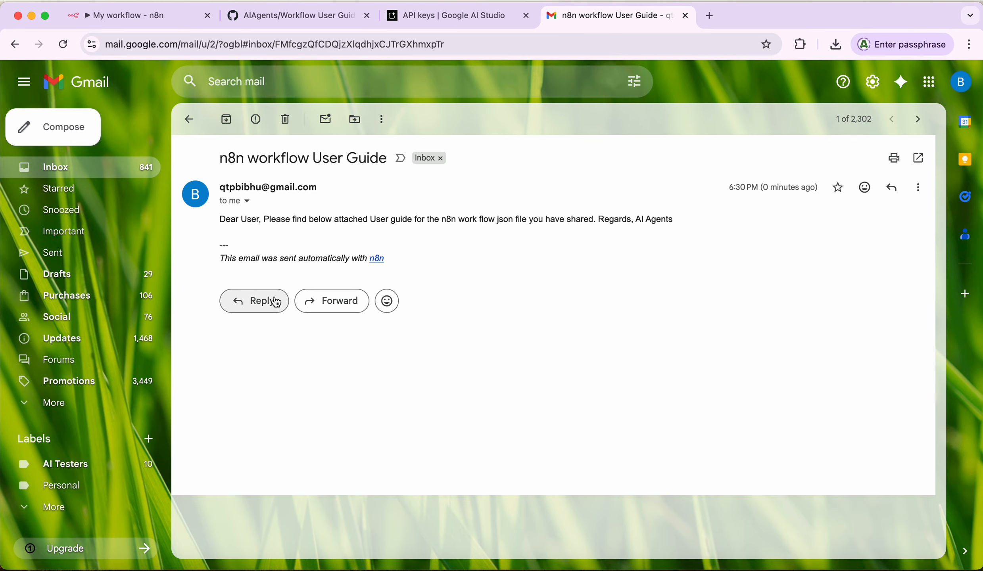
pyautogui.moveTo(222, 248); pyautogui.dragTo(401, 259)
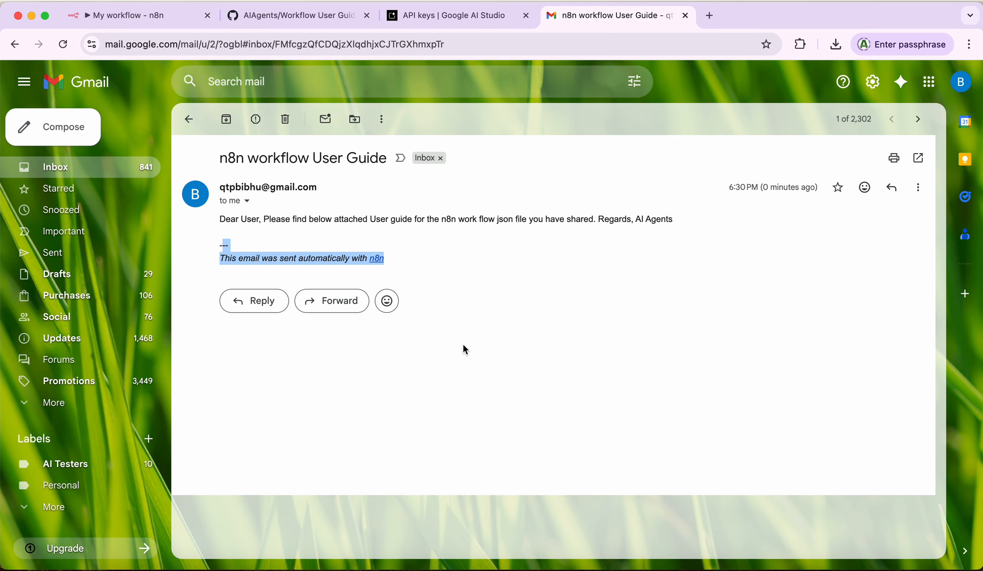
pyautogui.click(107, 16)
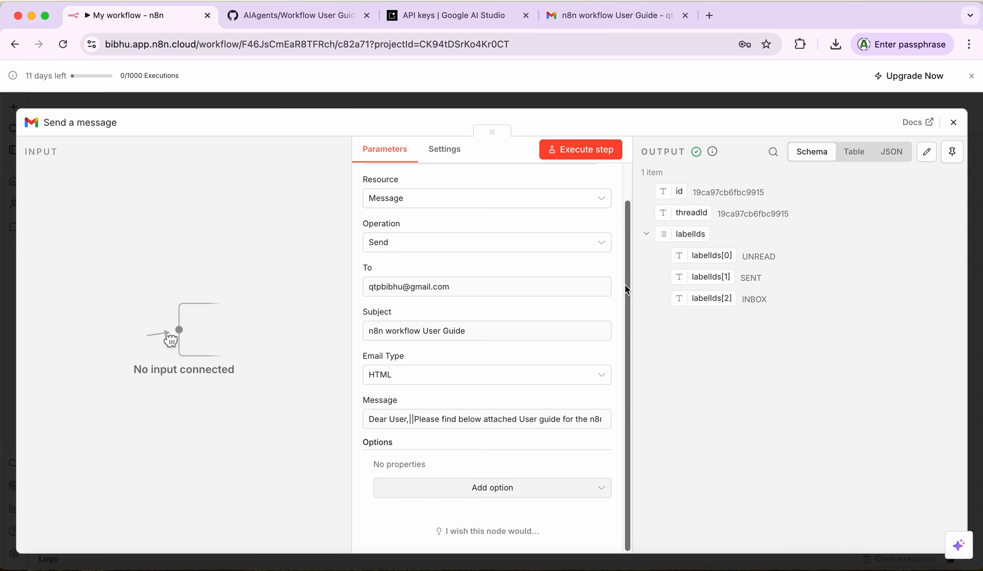
# Step: Add the Append n8n Attribution option to the Send a message node and switch it off
pyautogui.moveTo(626, 285); pyautogui.dragTo(646, 447)
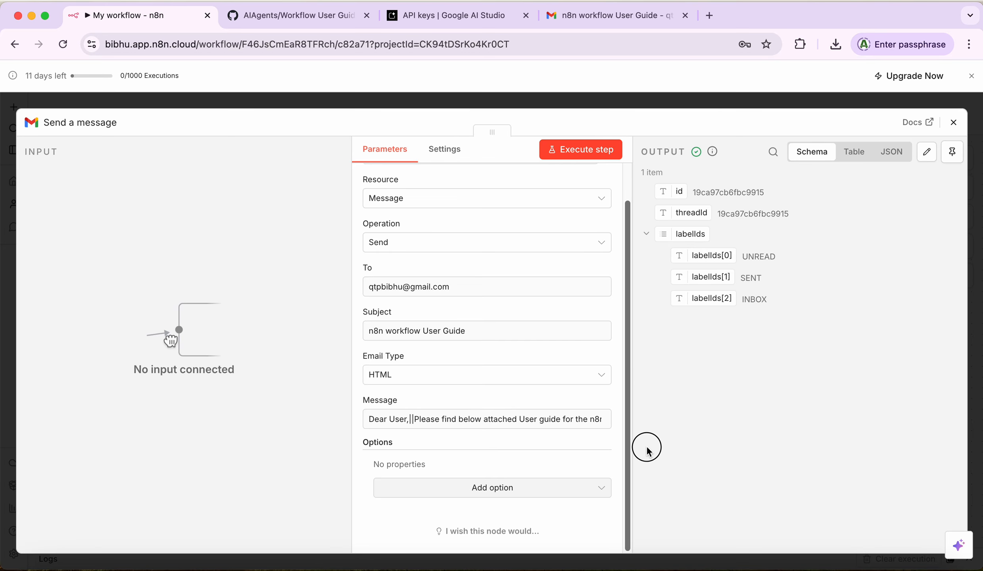
pyautogui.click(491, 491)
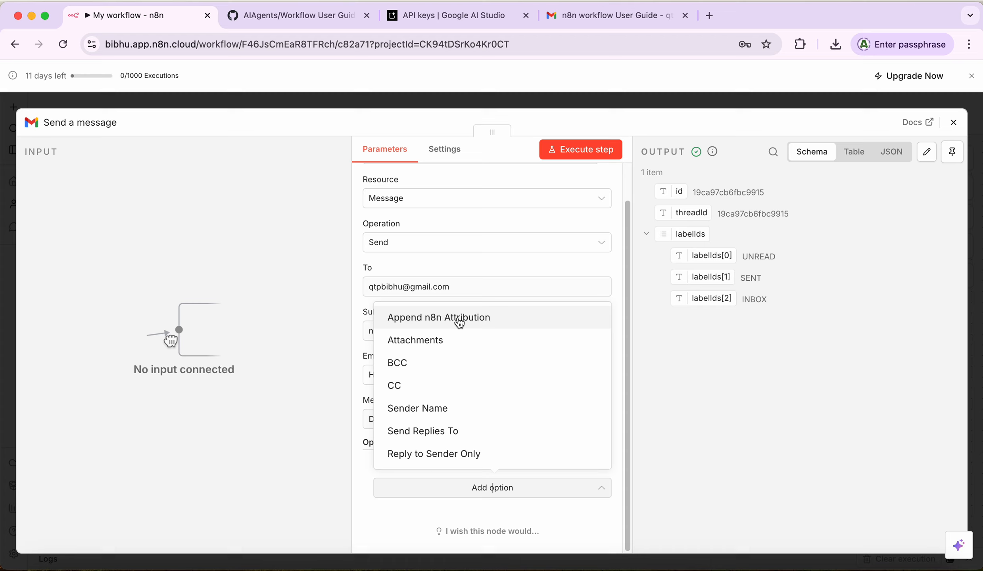
pyautogui.click(480, 321)
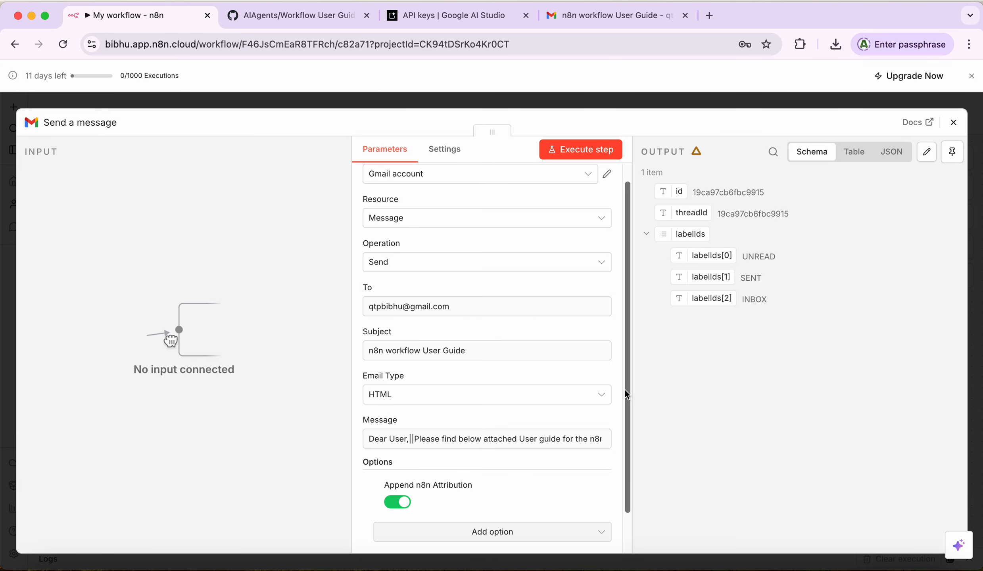
pyautogui.scroll(-2, 628, 391)
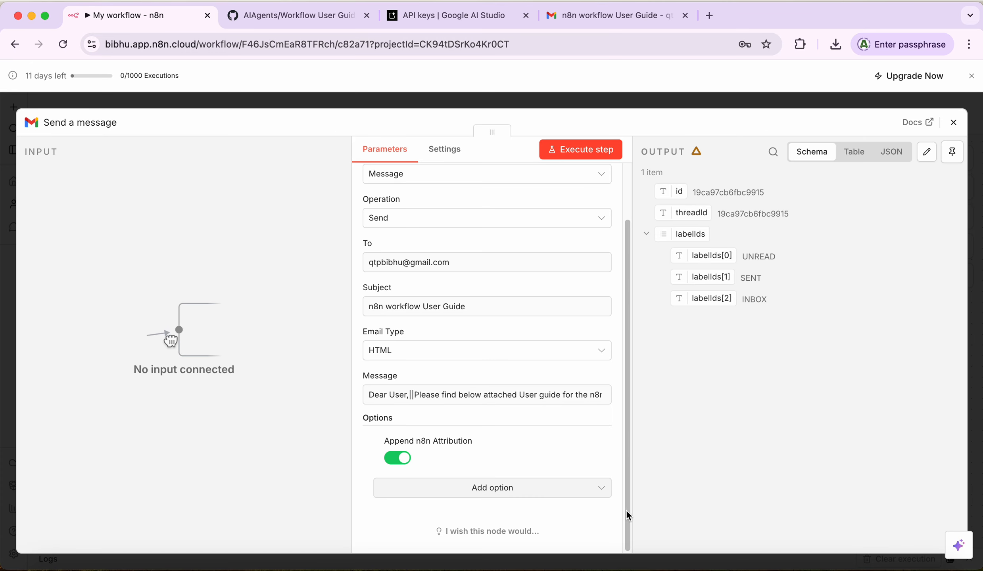
pyautogui.click(399, 458)
pyautogui.click(953, 121)
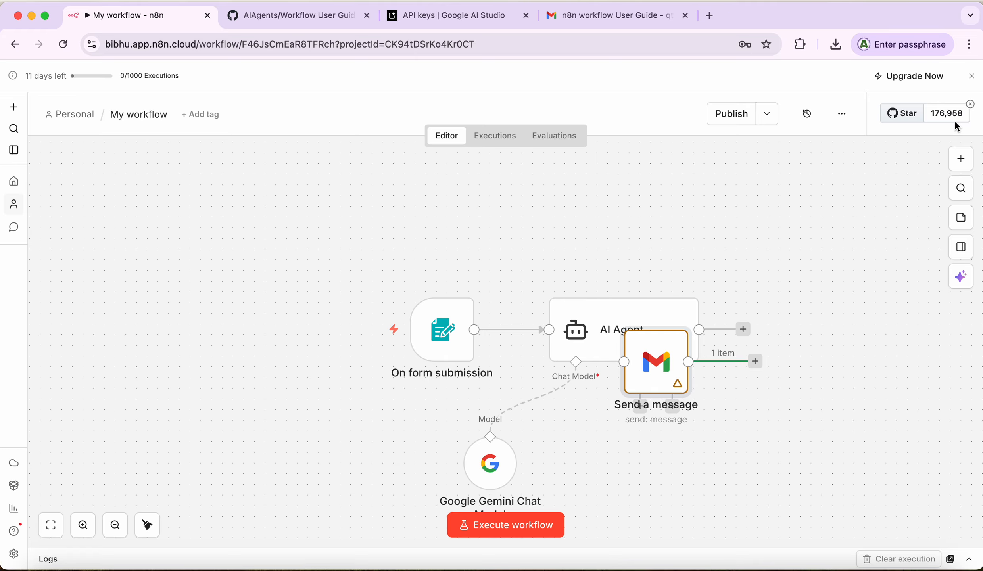
# Step: Connect the AI Agent's output to the Send a message node
pyautogui.moveTo(654, 363); pyautogui.dragTo(815, 314)
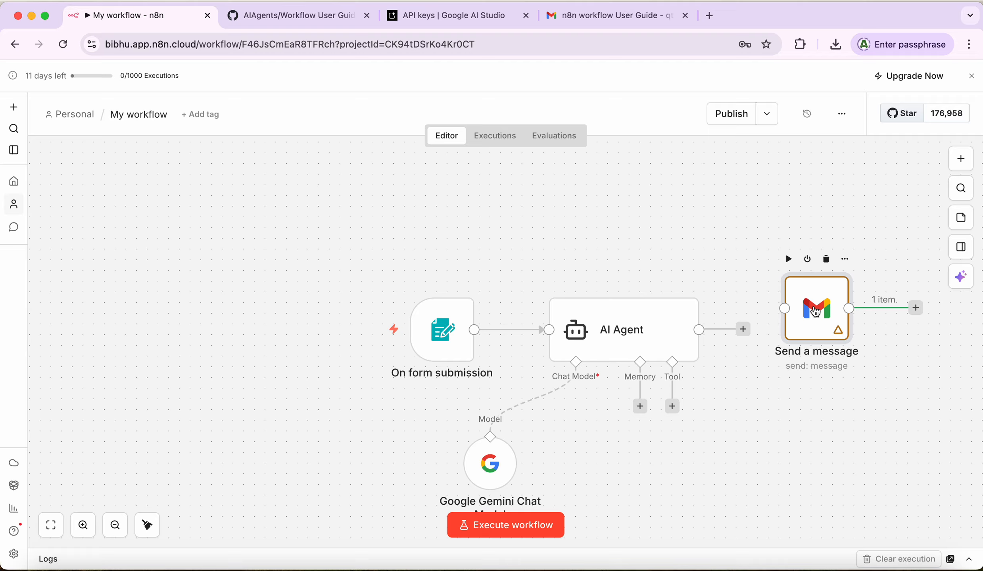
pyautogui.click(750, 329)
pyautogui.moveTo(750, 329); pyautogui.dragTo(821, 320)
pyautogui.click(820, 304)
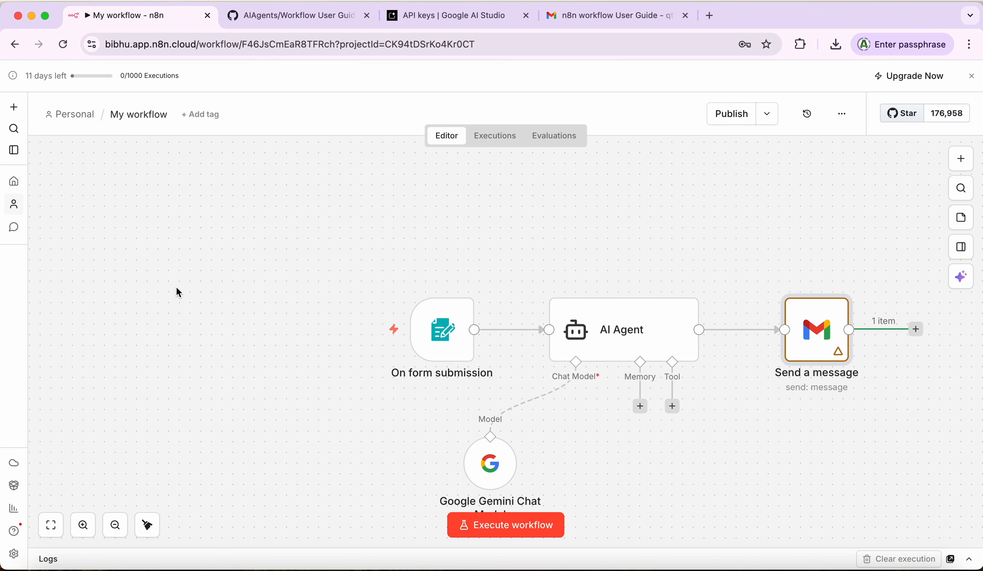
# Step: Tidy up the workflow layout and move the Gemini chat model node further left
pyautogui.rightClick(252, 294)
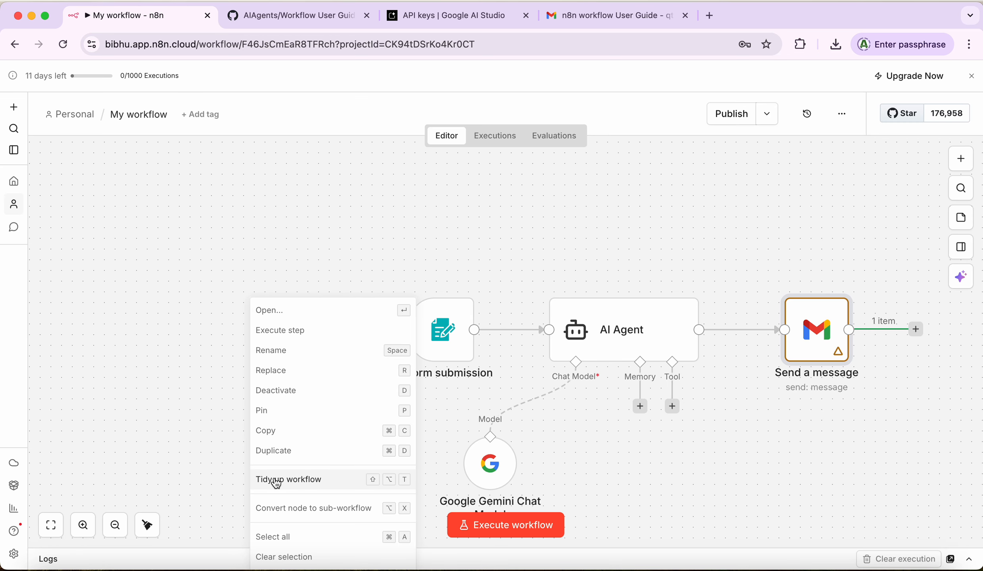
pyautogui.click(297, 482)
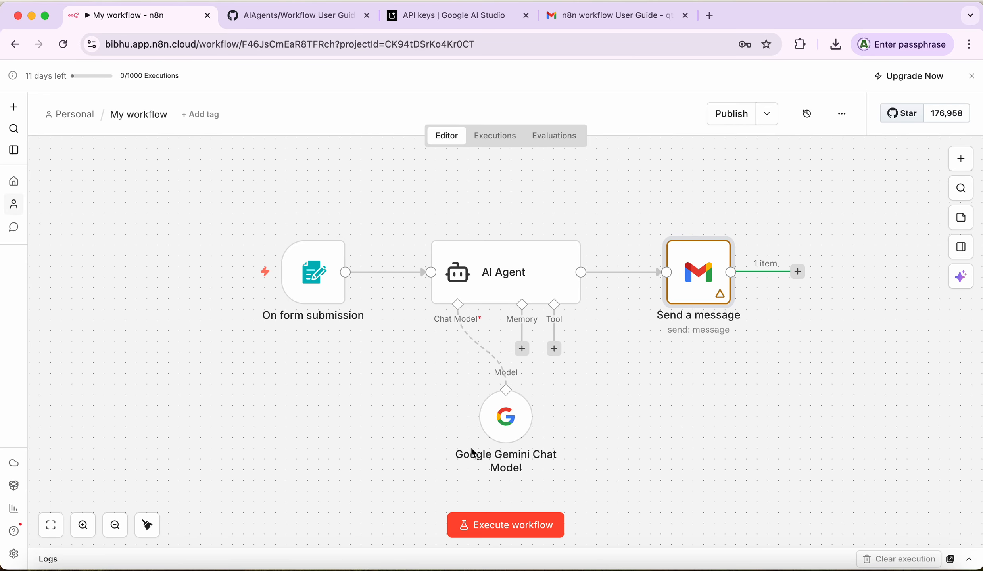
pyautogui.moveTo(472, 453); pyautogui.dragTo(382, 463)
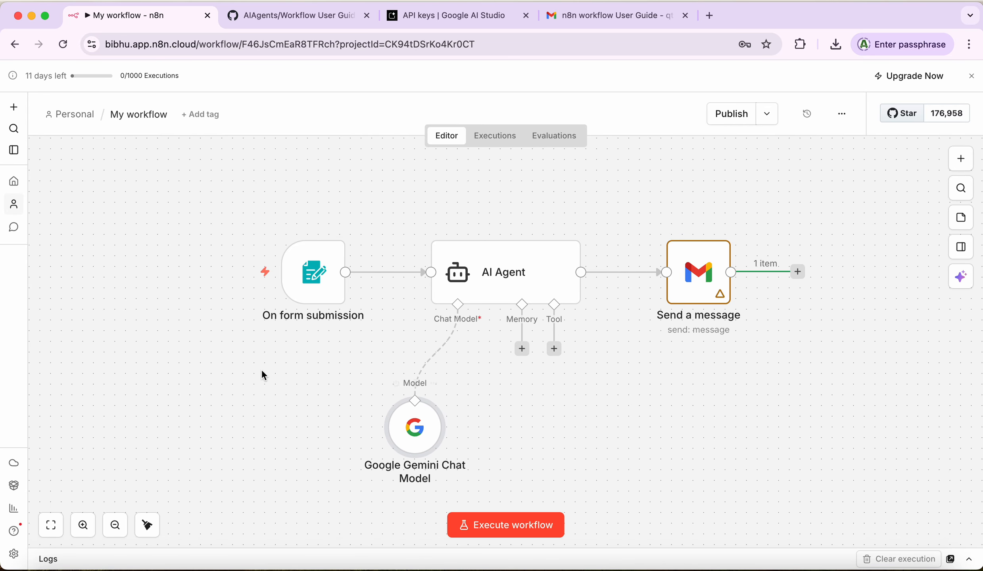
pyautogui.moveTo(258, 314)
pyautogui.doubleClick(701, 275)
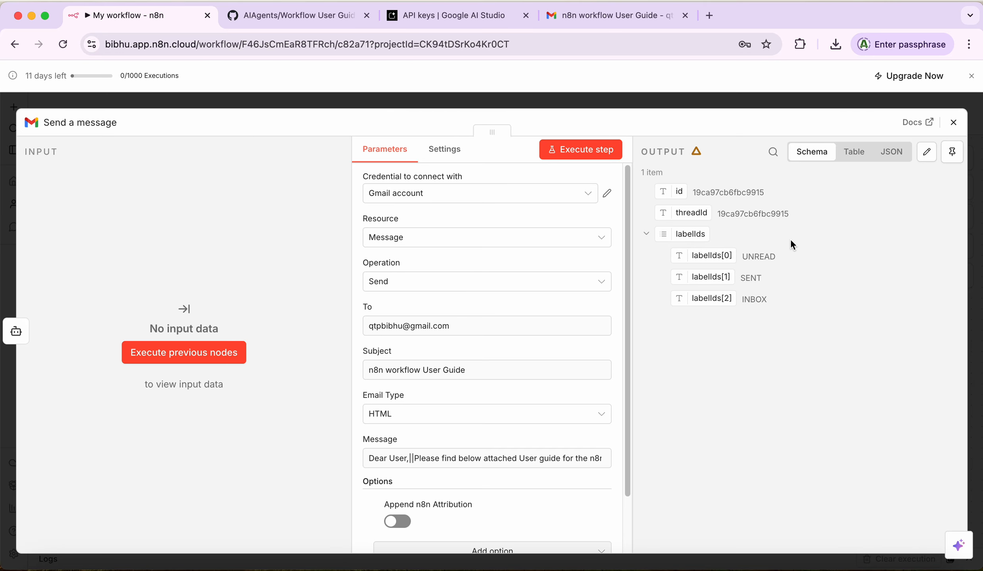
# Step: Start a test run and enter the recipient email address in the form's Email field
pyautogui.click(953, 123)
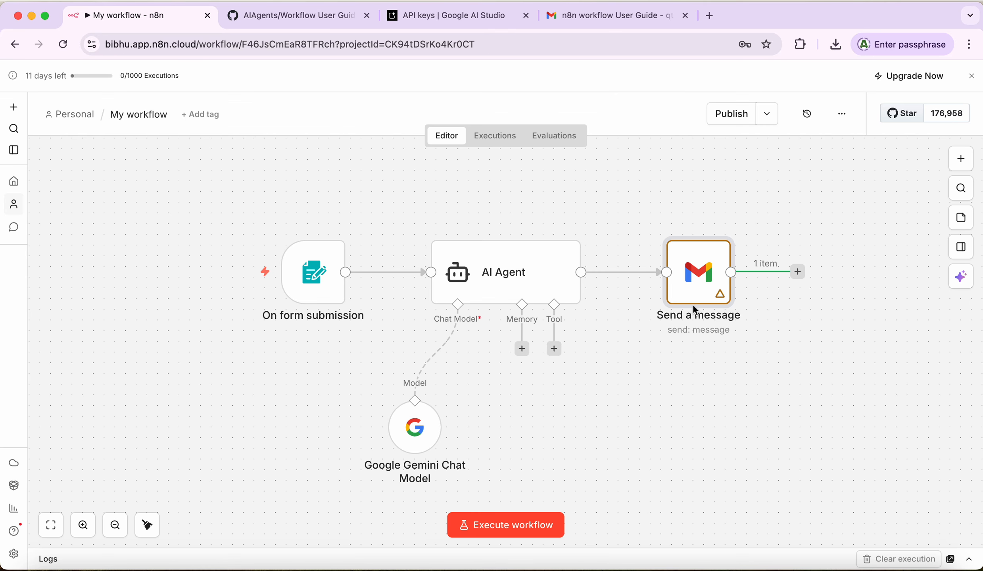
pyautogui.click(489, 517)
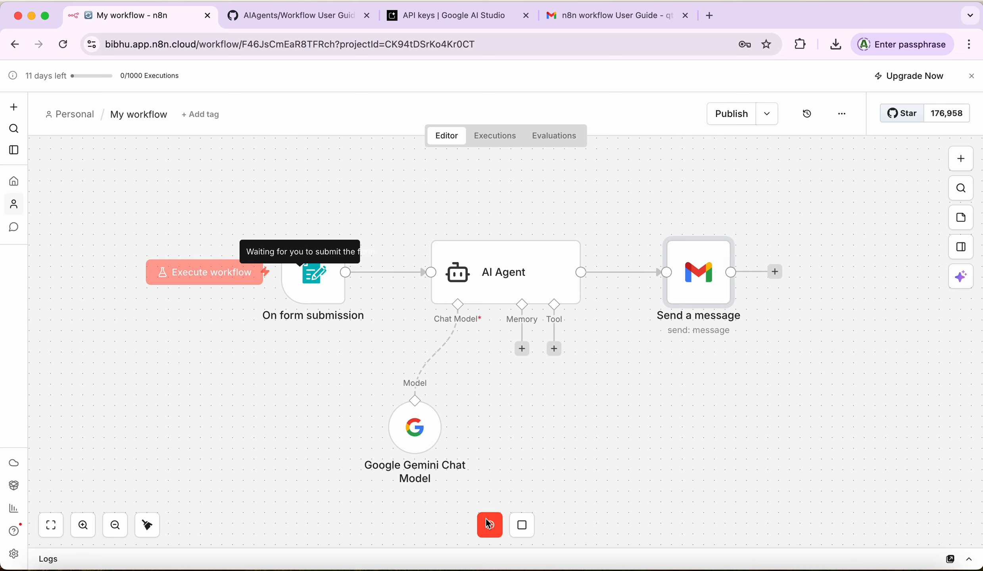
pyautogui.click(418, 222)
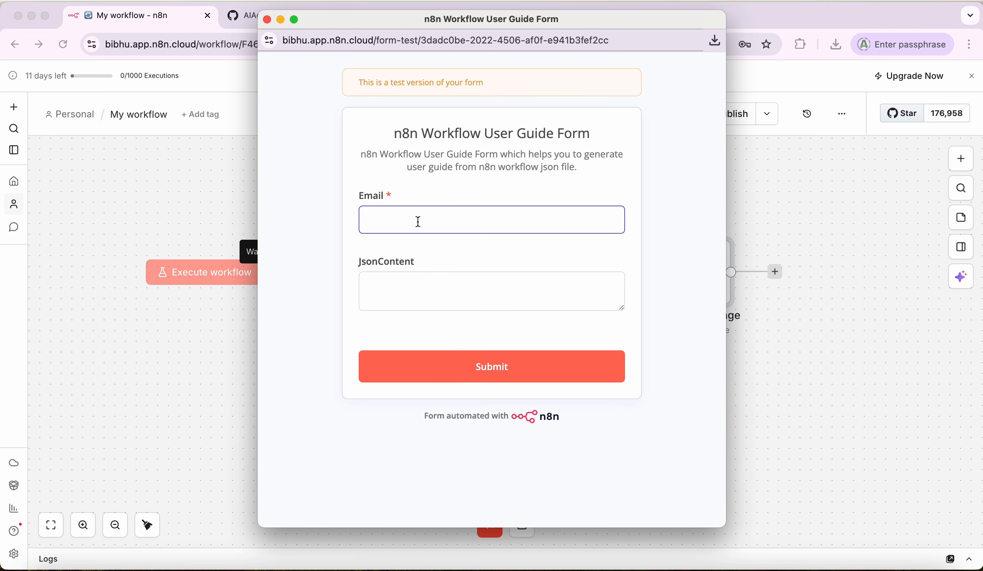
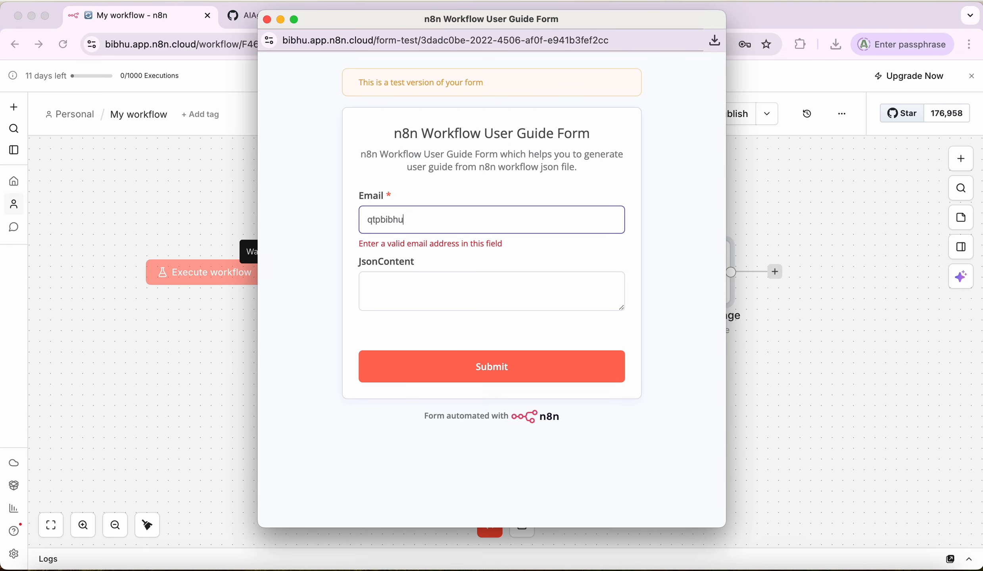
pyautogui.click(437, 220)
pyautogui.press('BackSpace')
pyautogui.click(435, 280)
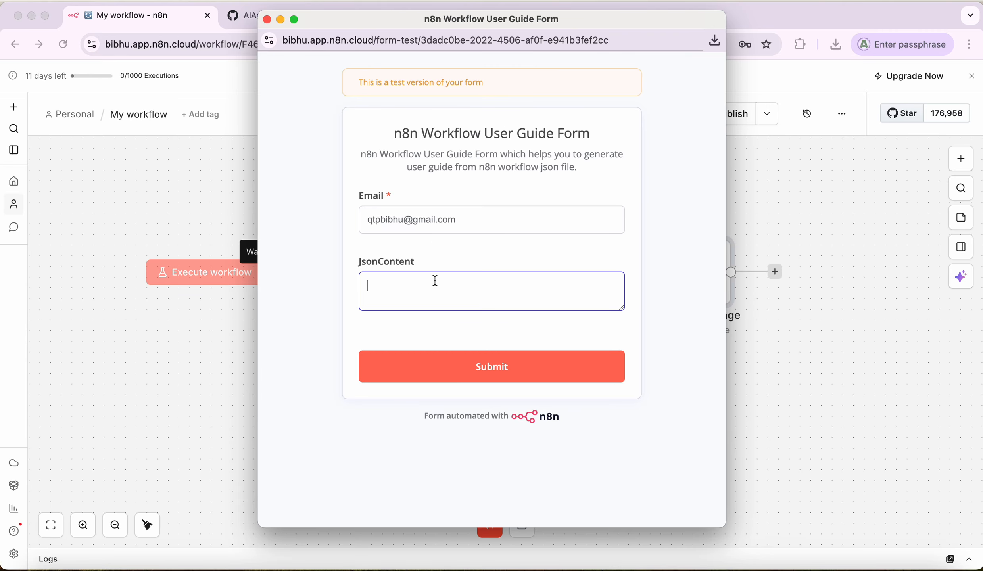
# Step: Open My Customer Data.json from Downloads and select all its workflow JSON
pyautogui.click(46, 566)
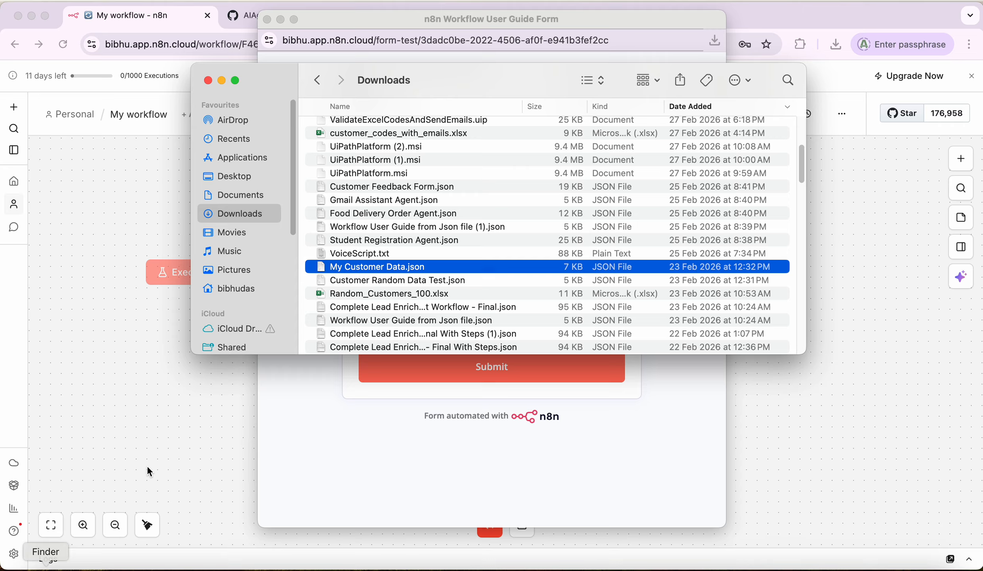
pyautogui.doubleClick(403, 271)
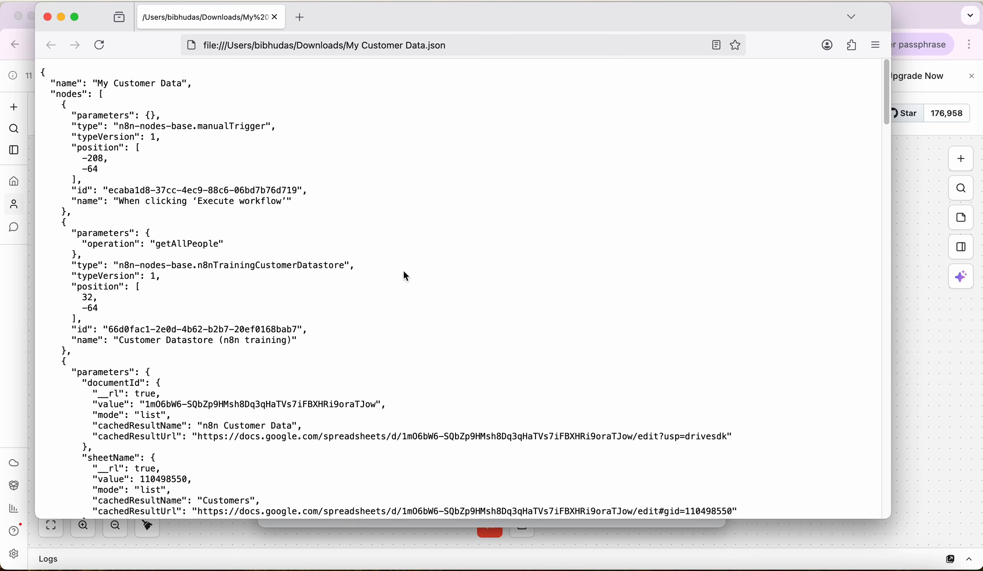
pyautogui.press('super+a')
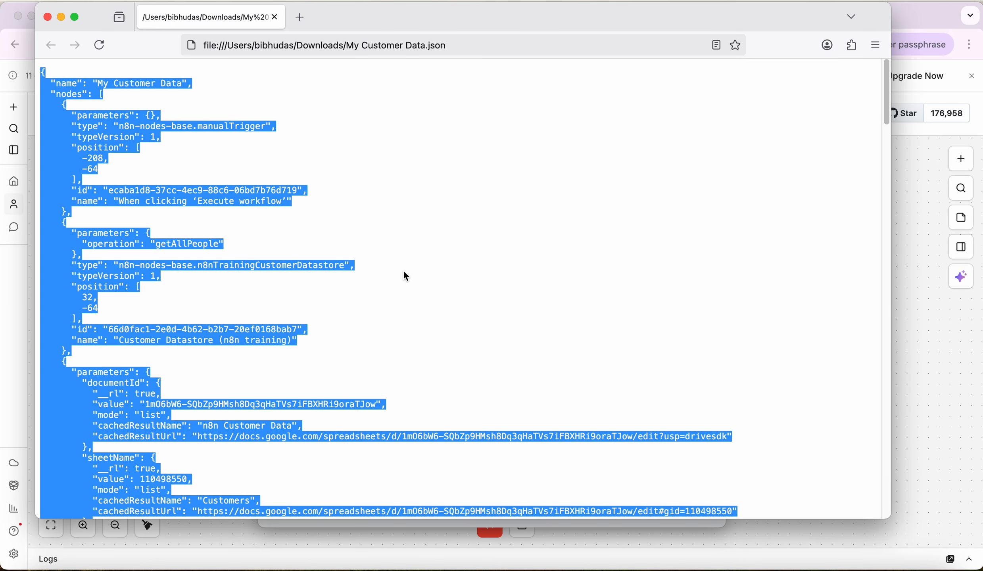
pyautogui.click(919, 387)
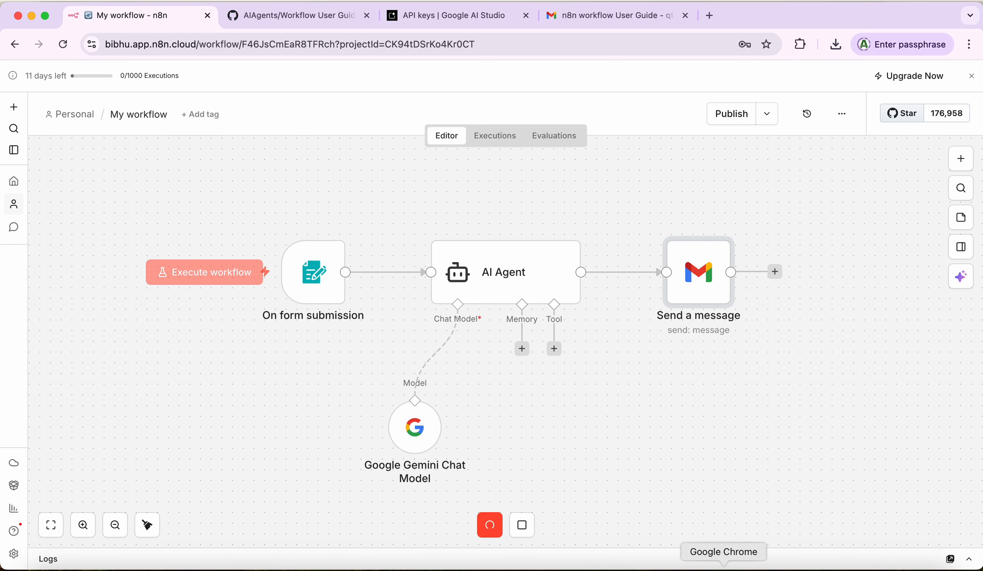
# Step: Stop the pending workflow execution waiting for the form submission
pyautogui.click(623, 17)
pyautogui.click(457, 18)
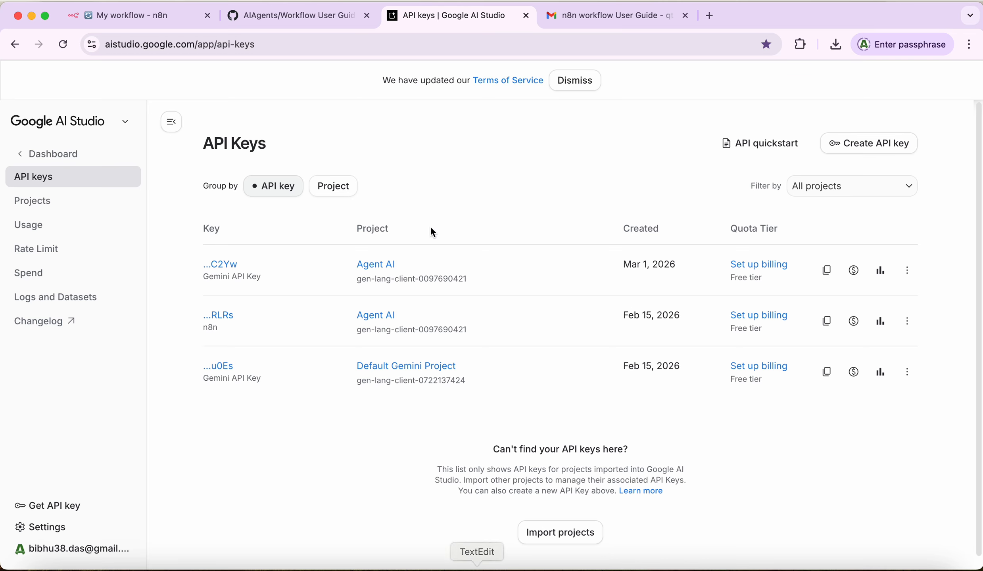
pyautogui.click(129, 22)
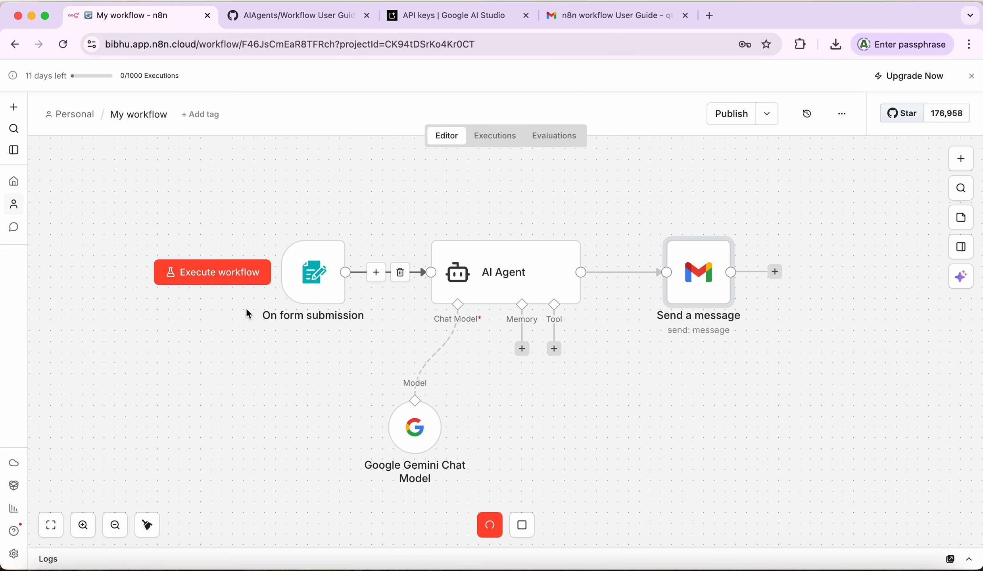
pyautogui.click(521, 525)
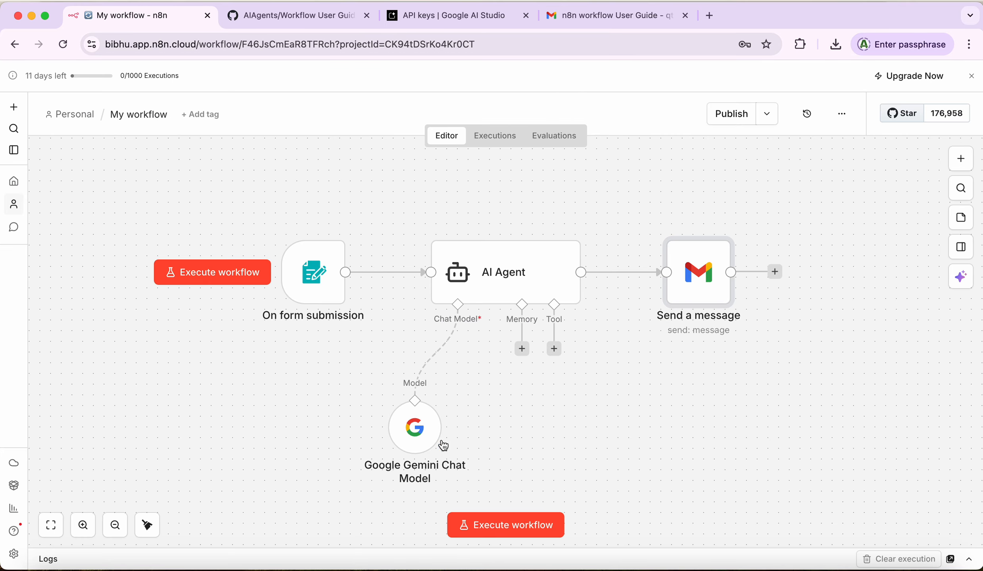
# Step: Submit the test form with the pasted workflow JSON in JsonContent and the recipient email address
pyautogui.click(498, 526)
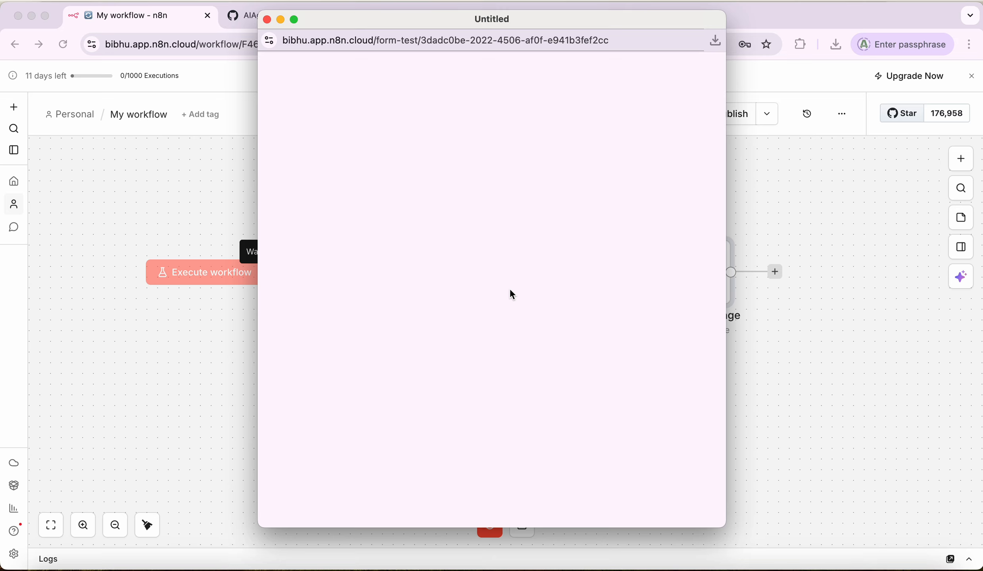
pyautogui.click(402, 209)
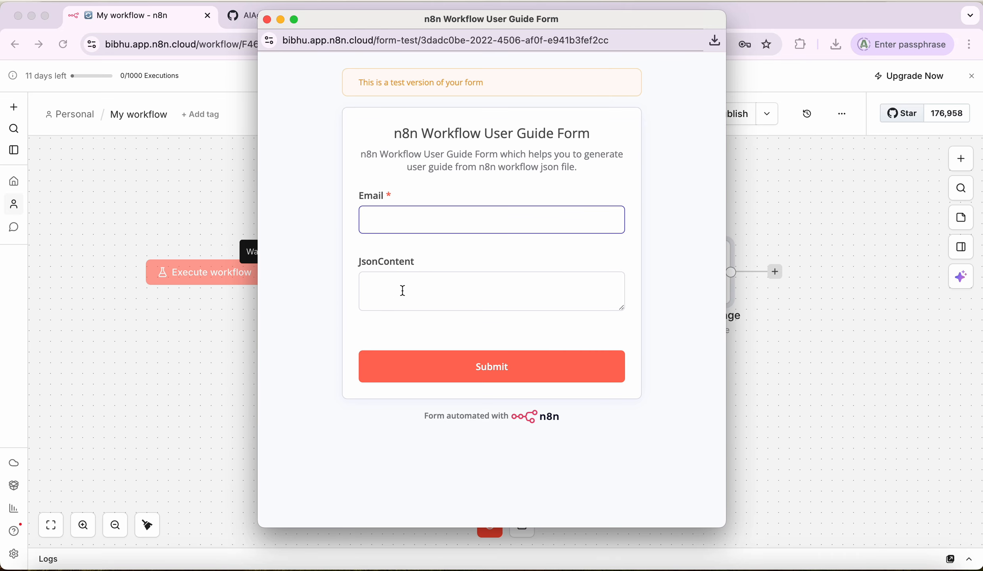
pyautogui.click(403, 291)
pyautogui.press('super+v')
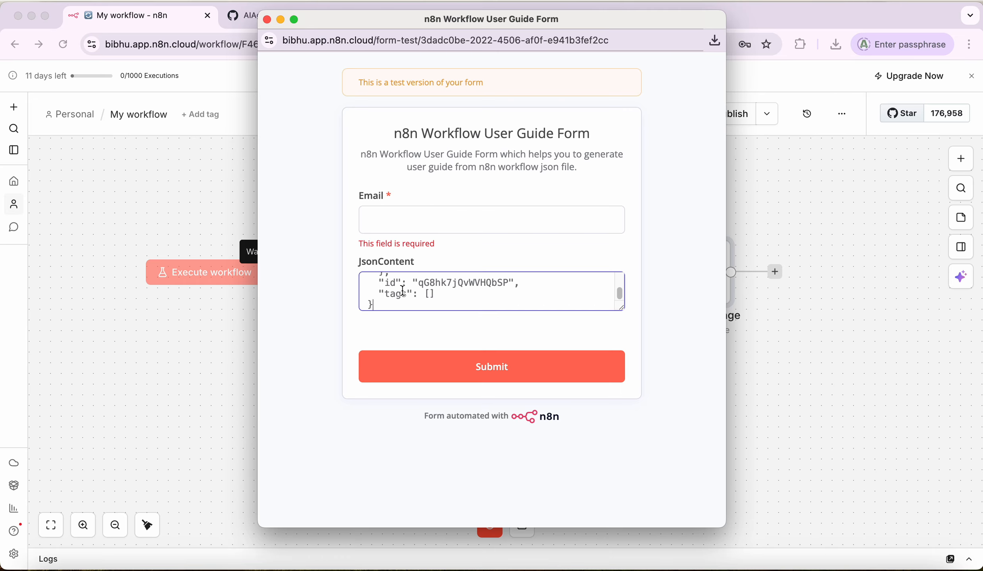
pyautogui.click(414, 212)
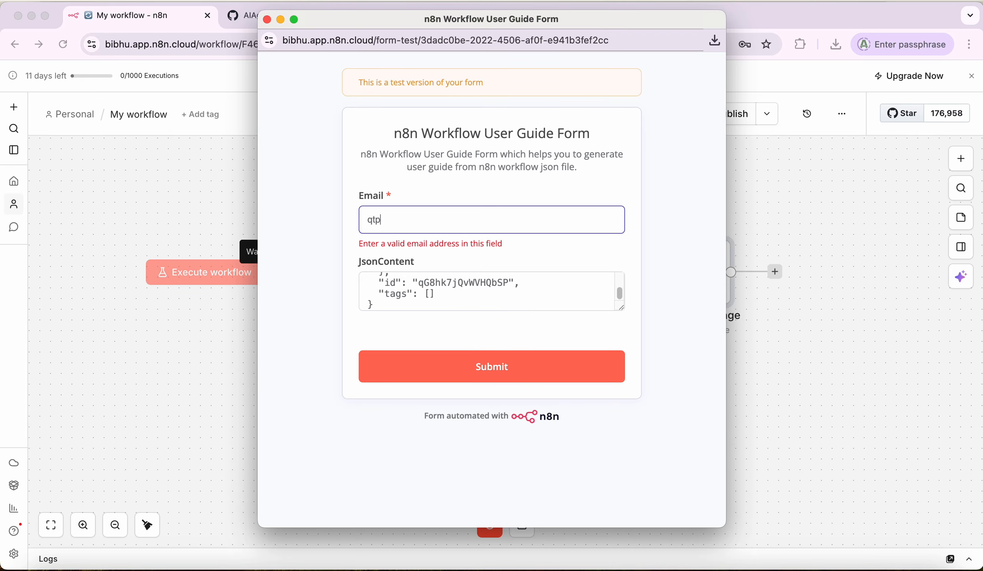
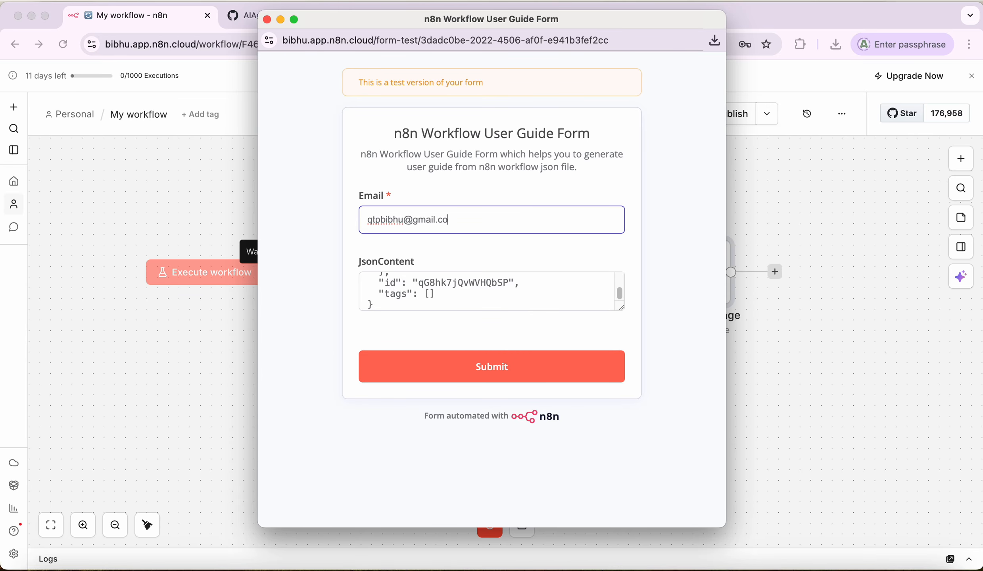
pyautogui.moveTo(368, 221); pyautogui.dragTo(373, 221)
pyautogui.click(492, 371)
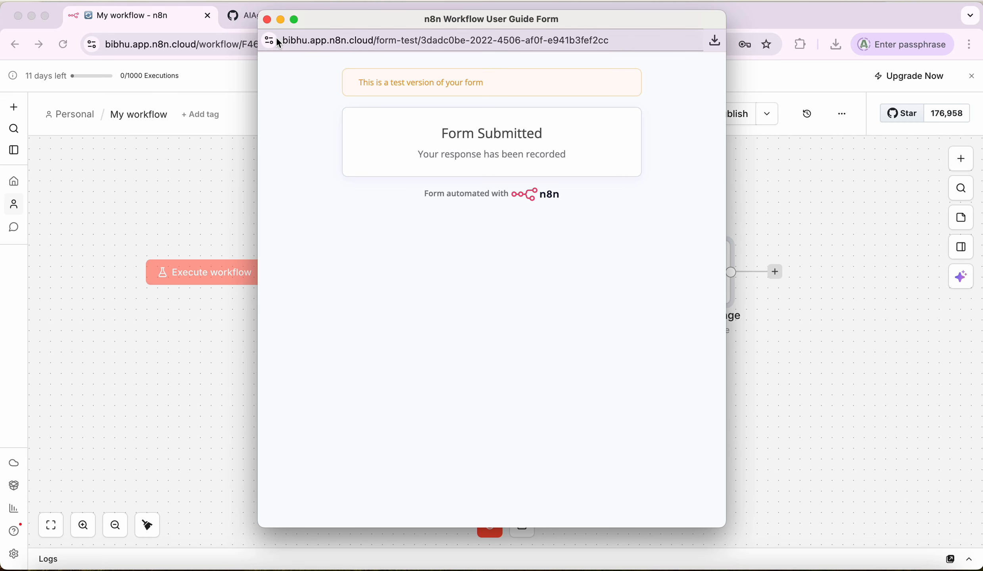
pyautogui.click(796, 233)
pyautogui.click(580, 16)
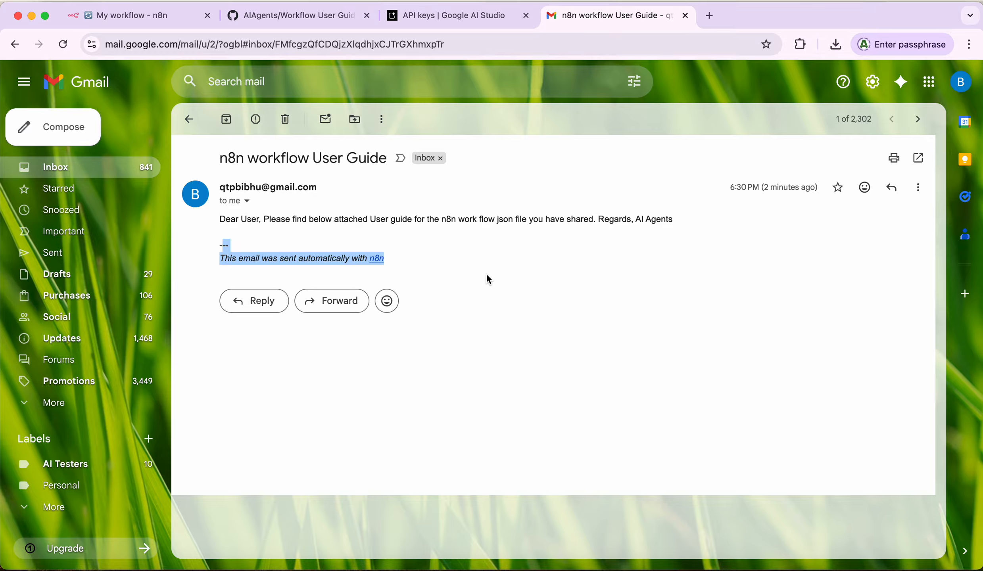
# Step: Return to the Gmail inbox and refresh it to check for the new guide email
pyautogui.click(190, 120)
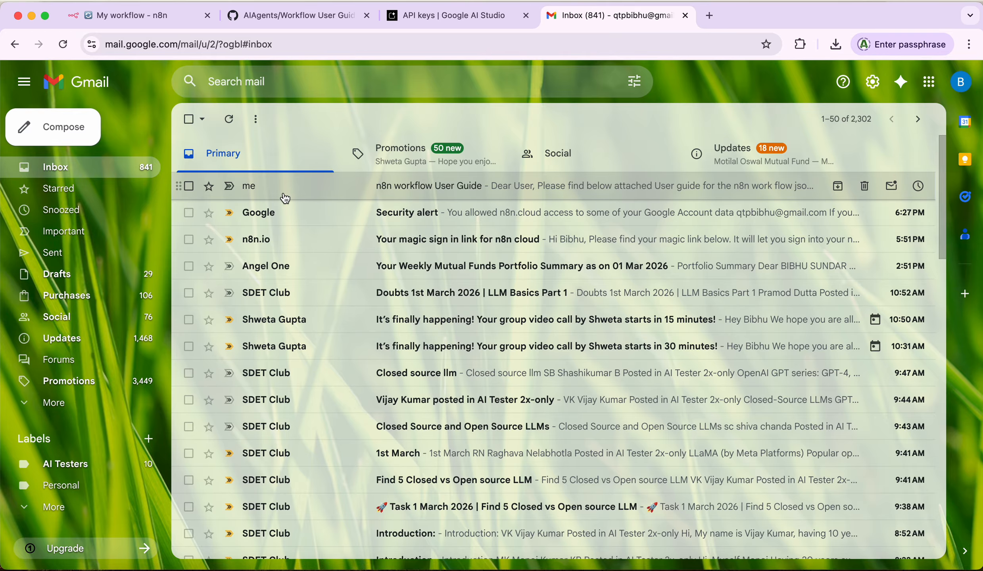
pyautogui.click(229, 120)
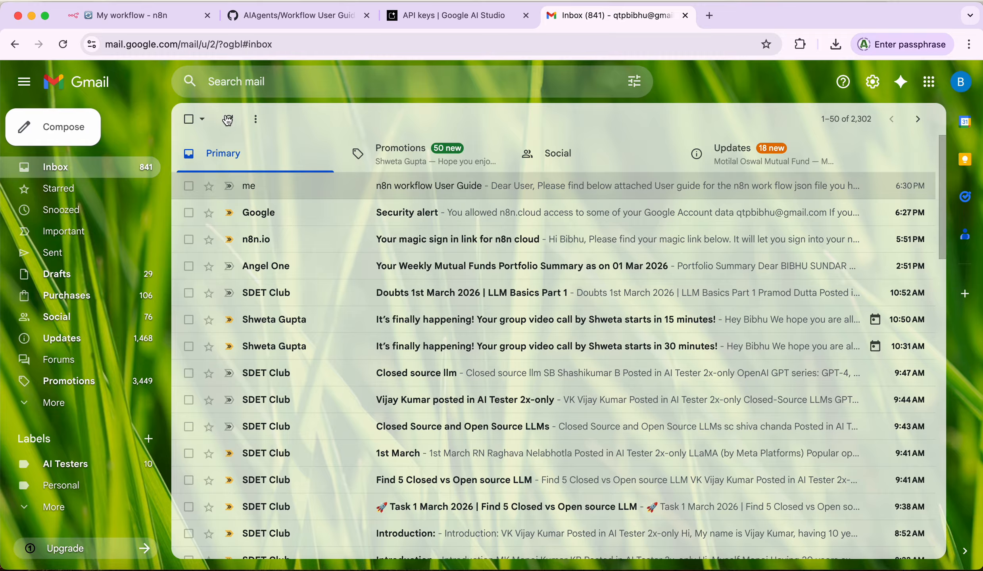
pyautogui.click(229, 120)
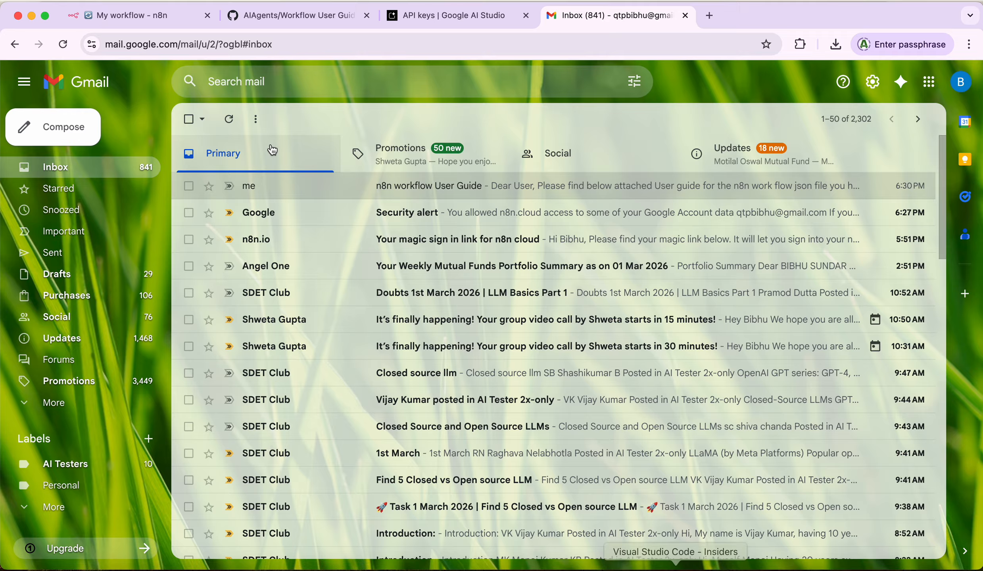
pyautogui.click(137, 17)
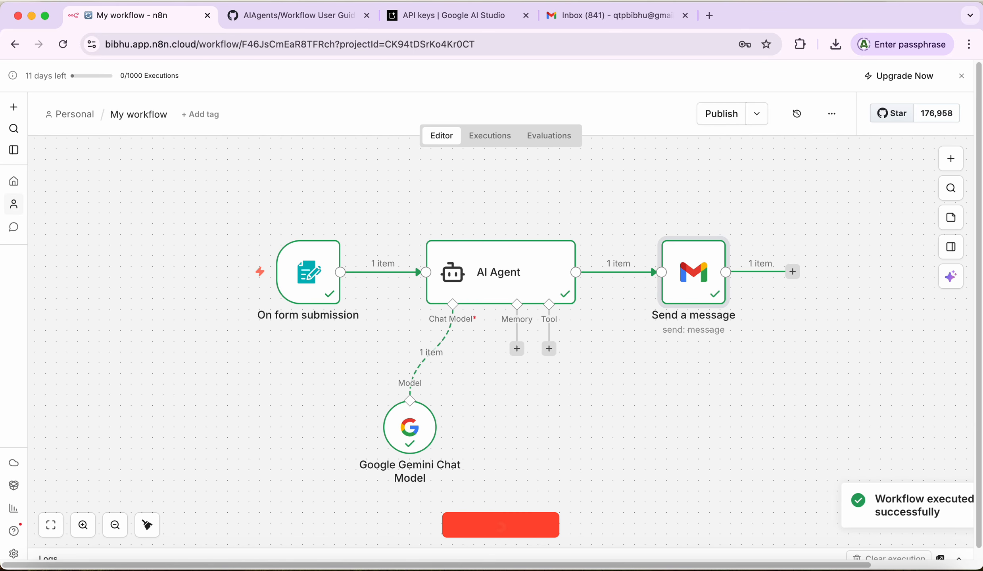
# Step: Refresh Gmail and read the new 6:34 PM n8n workflow User Guide email, now without the n8n signature
pyautogui.click(602, 18)
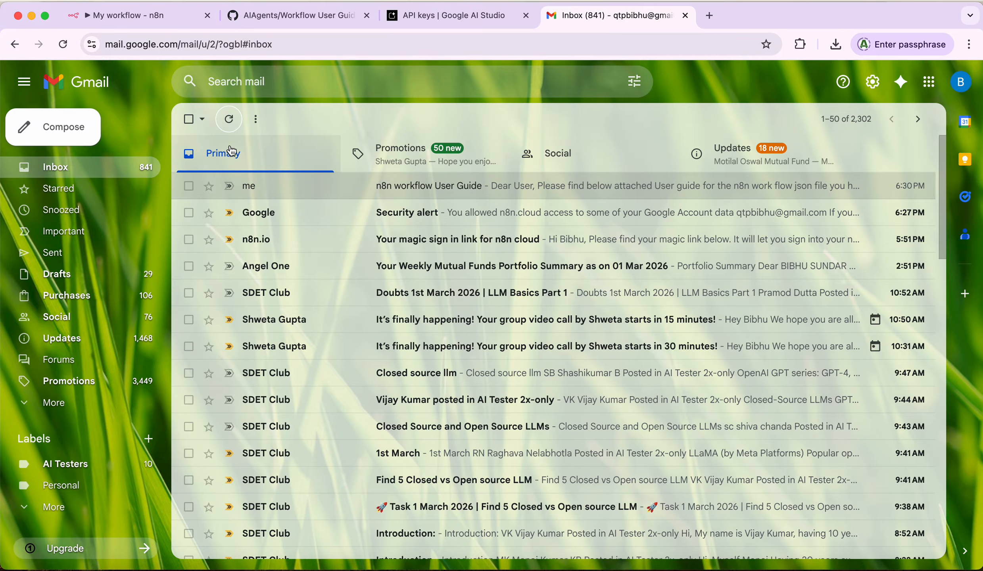
pyautogui.click(229, 119)
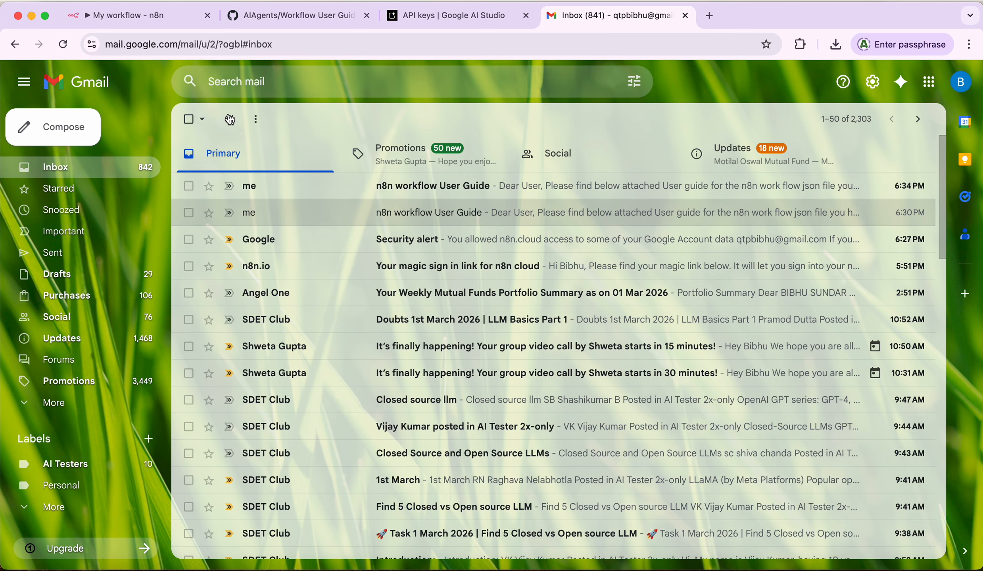
pyautogui.click(435, 191)
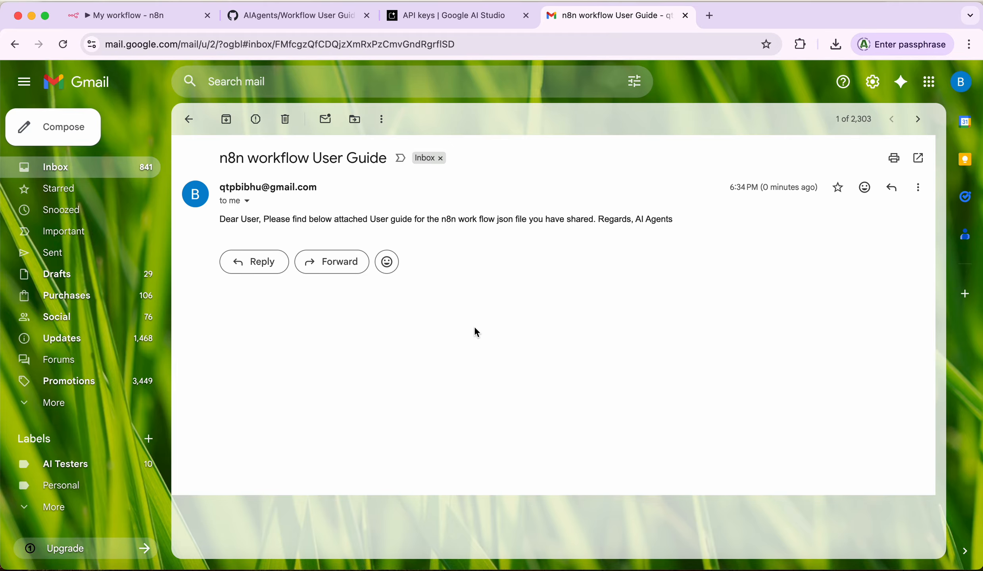
pyautogui.click(110, 18)
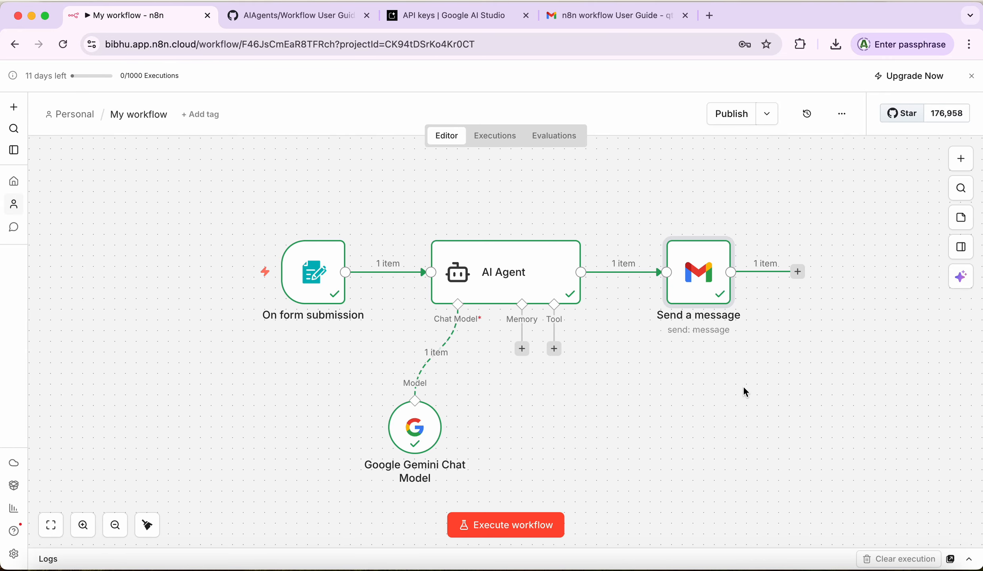
# Step: Replace the fixed To address with an expression mapping the On form submission Email field
pyautogui.doubleClick(690, 264)
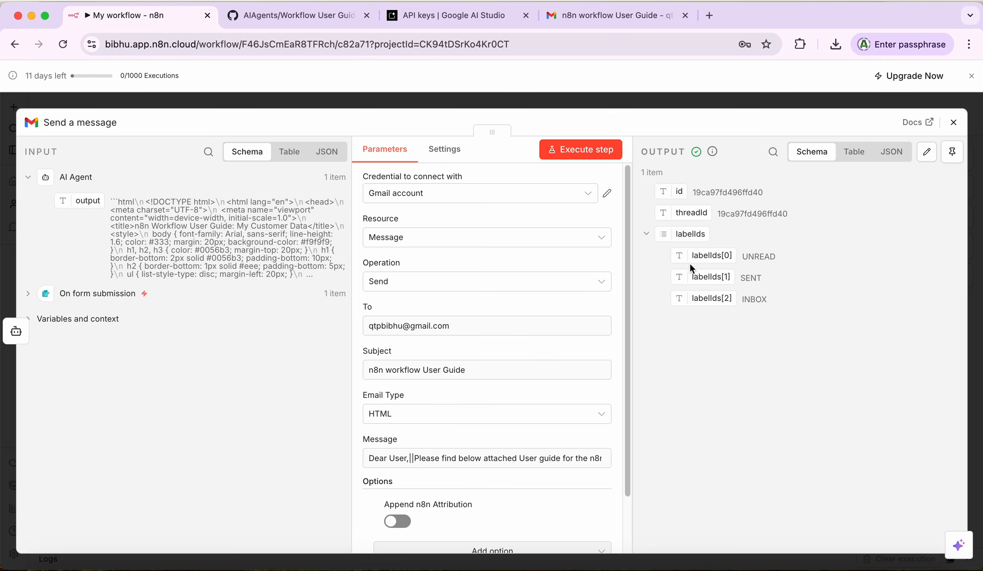
pyautogui.click(630, 264)
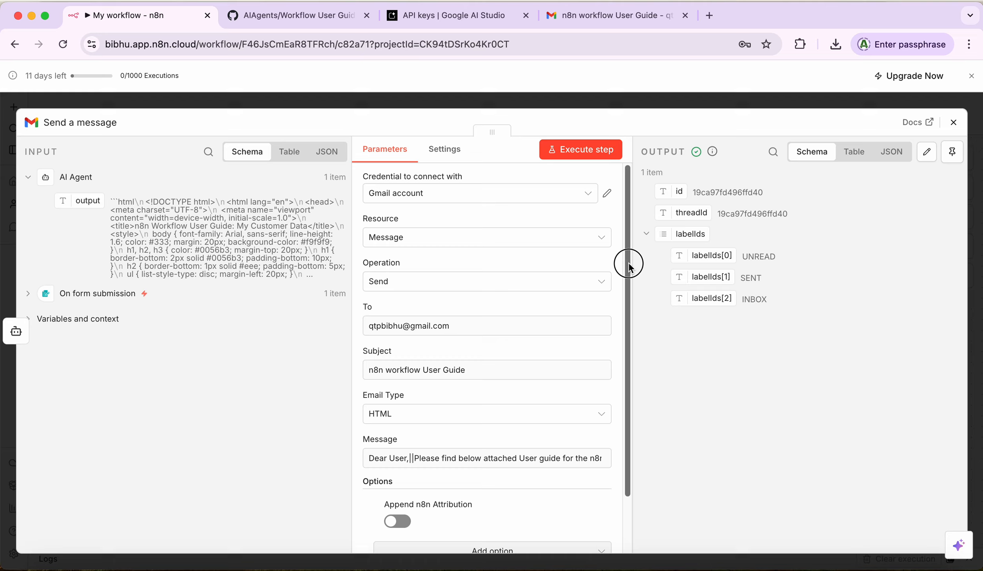
pyautogui.moveTo(629, 265); pyautogui.dragTo(624, 326)
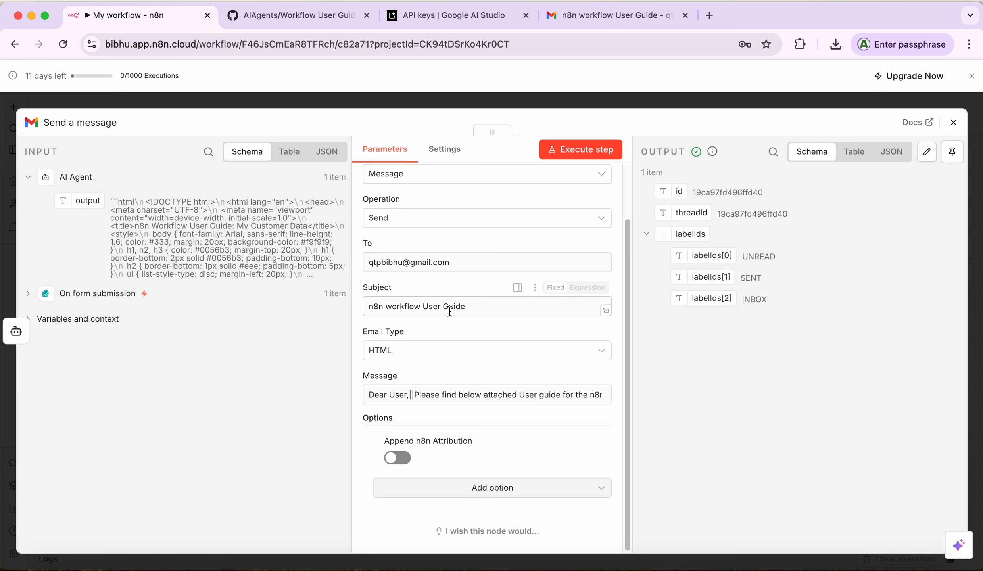
pyautogui.click(29, 295)
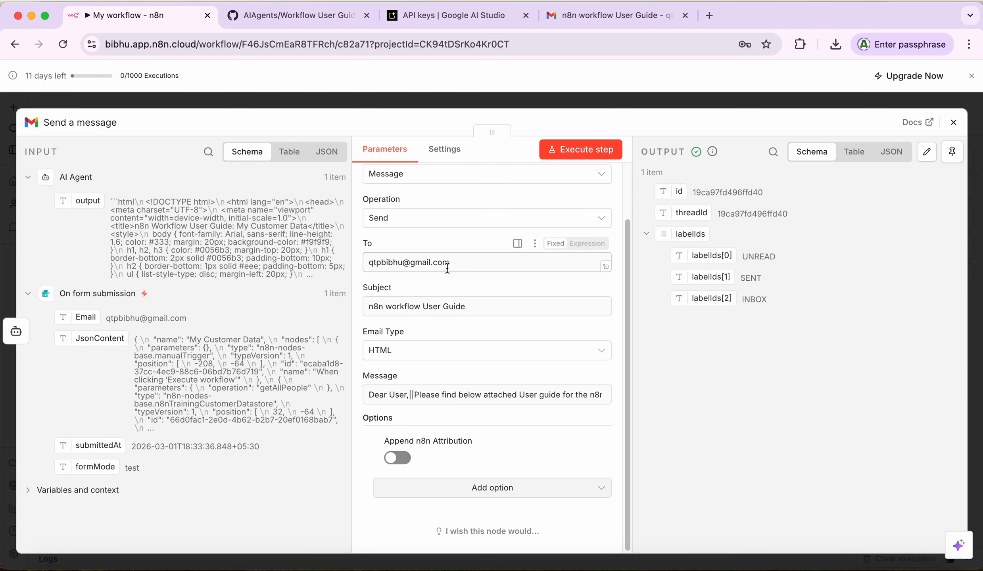
pyautogui.tripleClick(462, 261)
pyautogui.press('BackSpace')
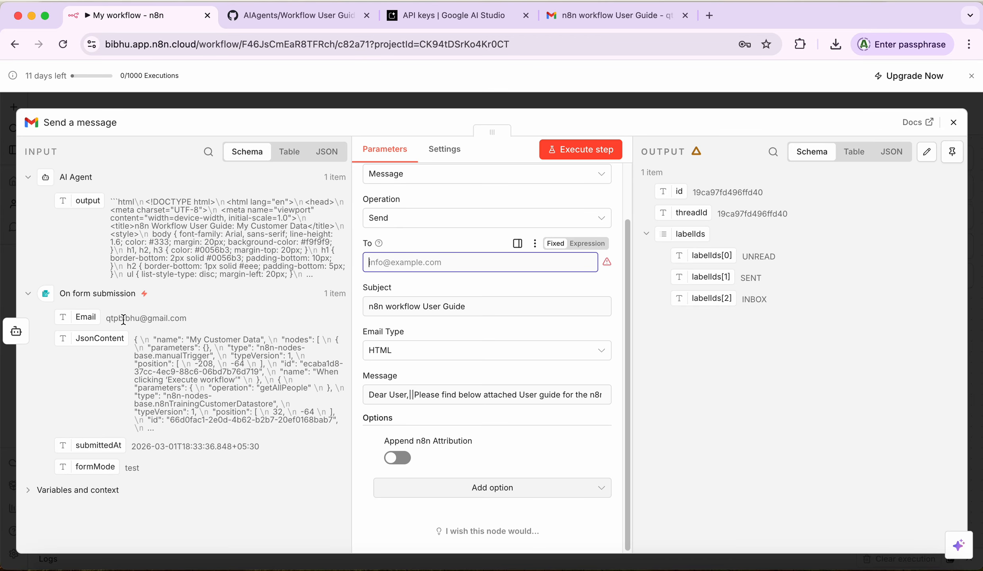
pyautogui.moveTo(90, 319); pyautogui.dragTo(387, 271)
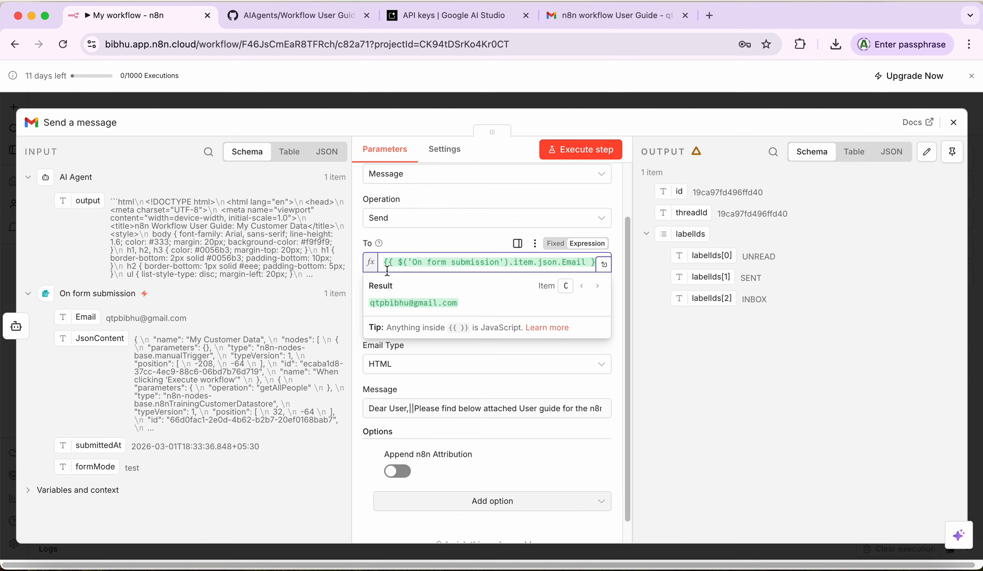
pyautogui.click(682, 421)
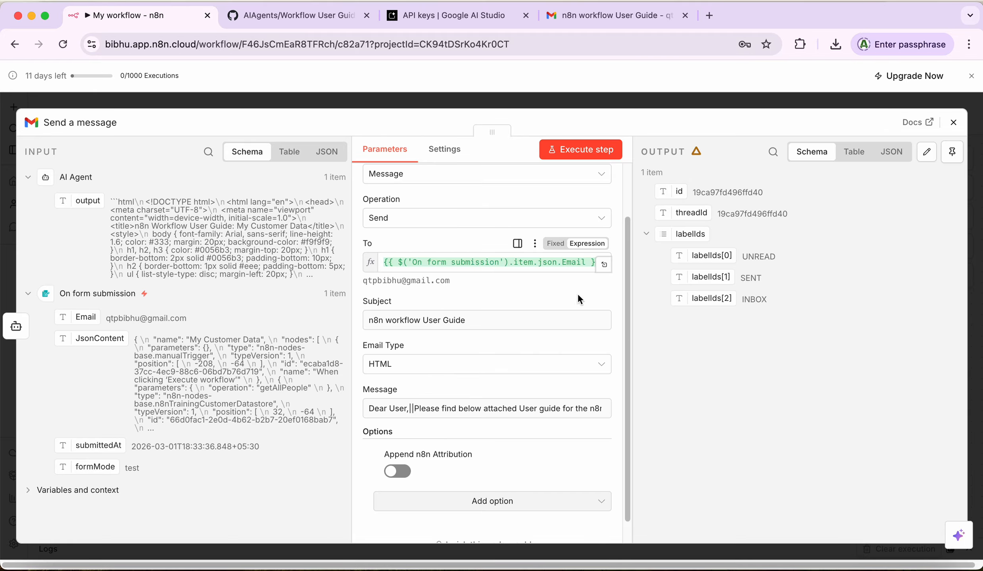
pyautogui.scroll(-1, 627, 303)
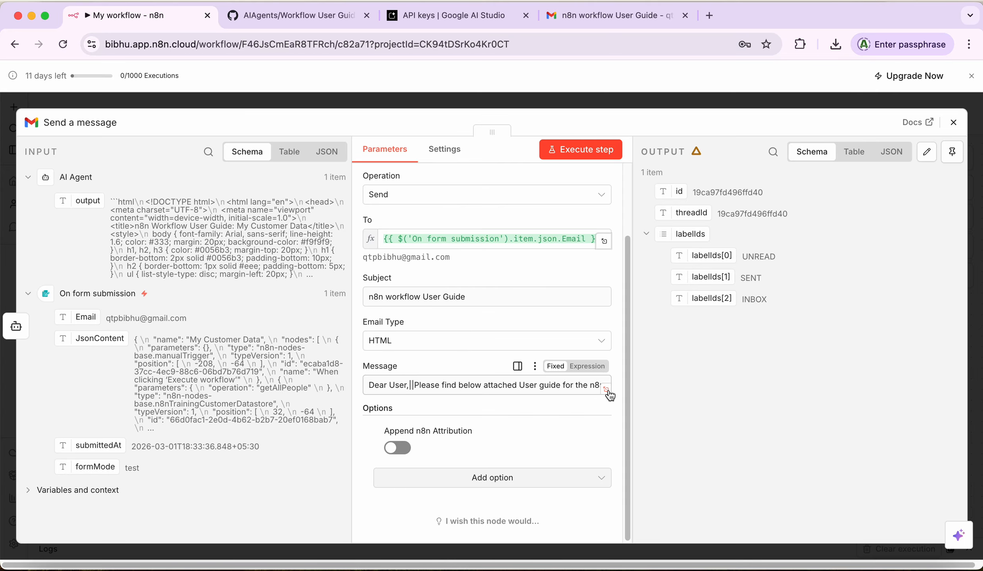
# Step: Add a blank line after the shared sentence in the Message text using the expanded editor
pyautogui.click(608, 391)
pyautogui.press('Right')
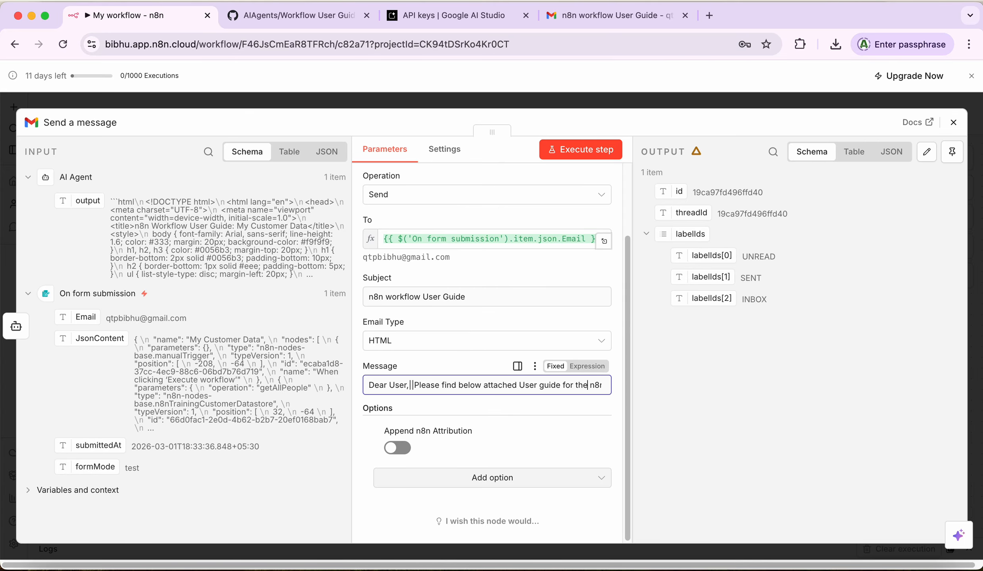
pyautogui.press('Right')
pyautogui.press('Right')
pyautogui.press('Right')
pyautogui.press('Right')
pyautogui.press('Right')
pyautogui.press('Right')
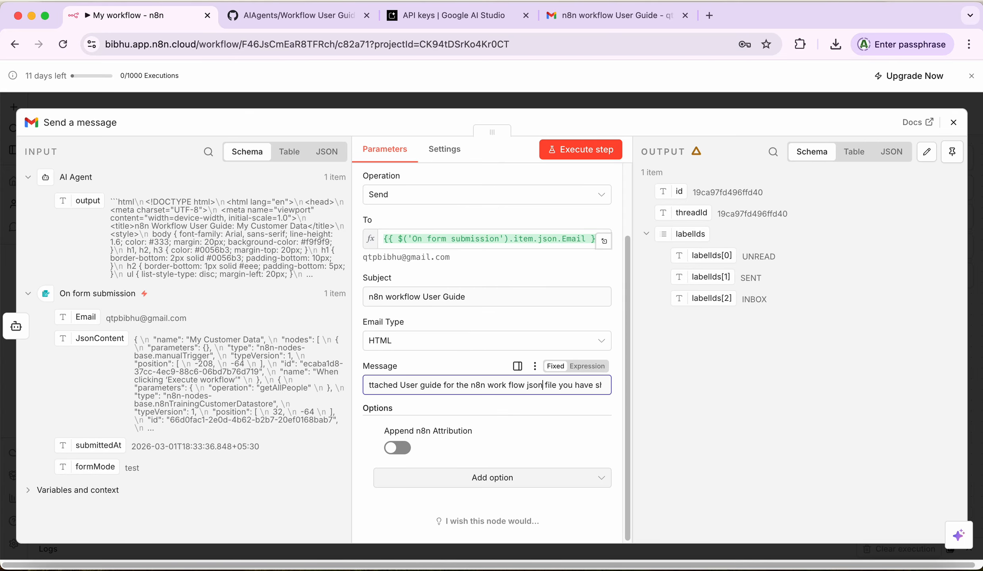
pyautogui.press('Right')
pyautogui.press('Right')
pyautogui.press('Right')
pyautogui.press('Right')
pyautogui.press('Right')
pyautogui.press('Right')
pyautogui.press('Right')
pyautogui.press('Right')
pyautogui.press('Right')
pyautogui.press('Right')
pyautogui.press('Right')
pyautogui.press('Right')
pyautogui.press('Right')
pyautogui.press('Right')
pyautogui.press('Right')
pyautogui.press('Right')
pyautogui.press('Right')
pyautogui.press('Right')
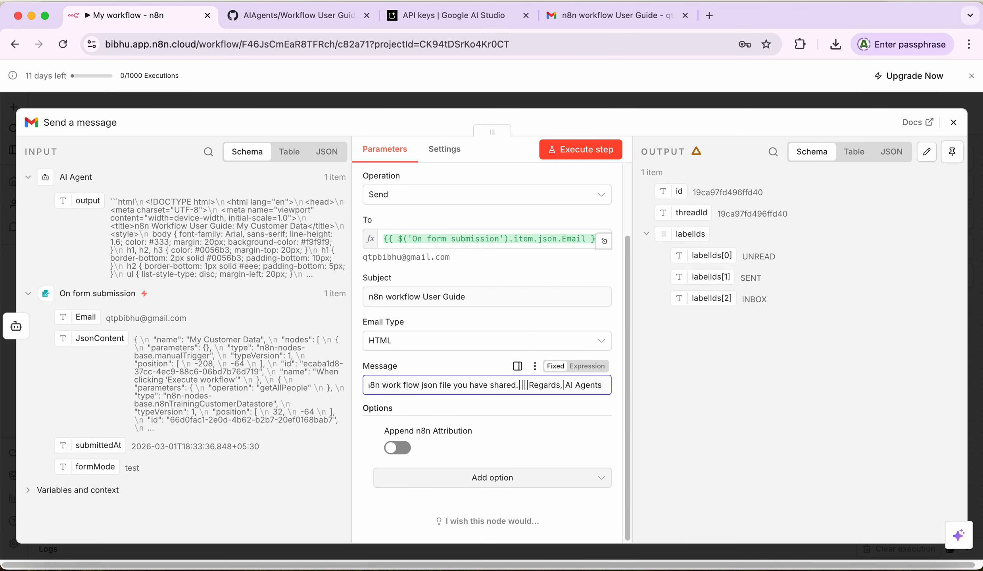
pyautogui.click(607, 391)
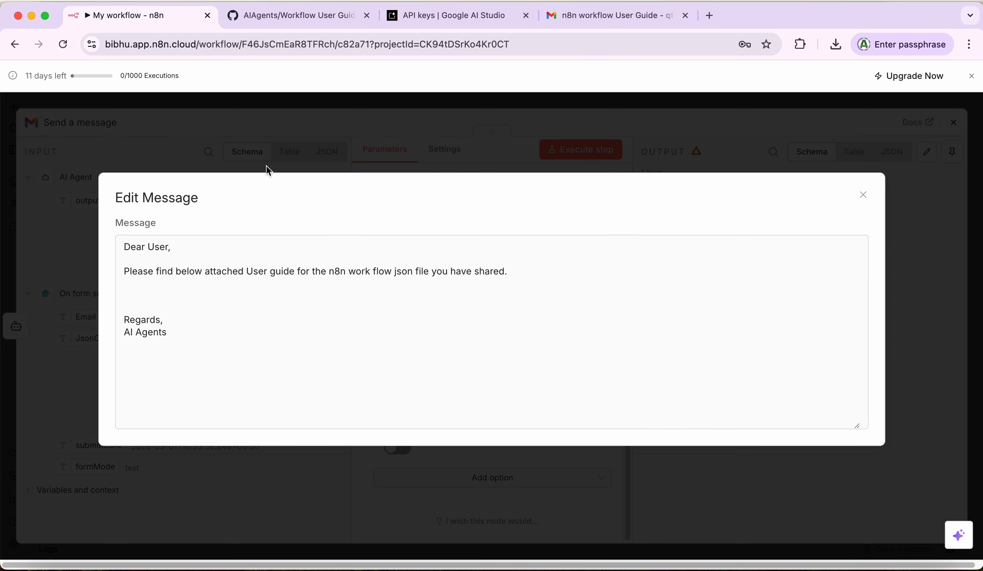
pyautogui.click(527, 278)
pyautogui.press('Return')
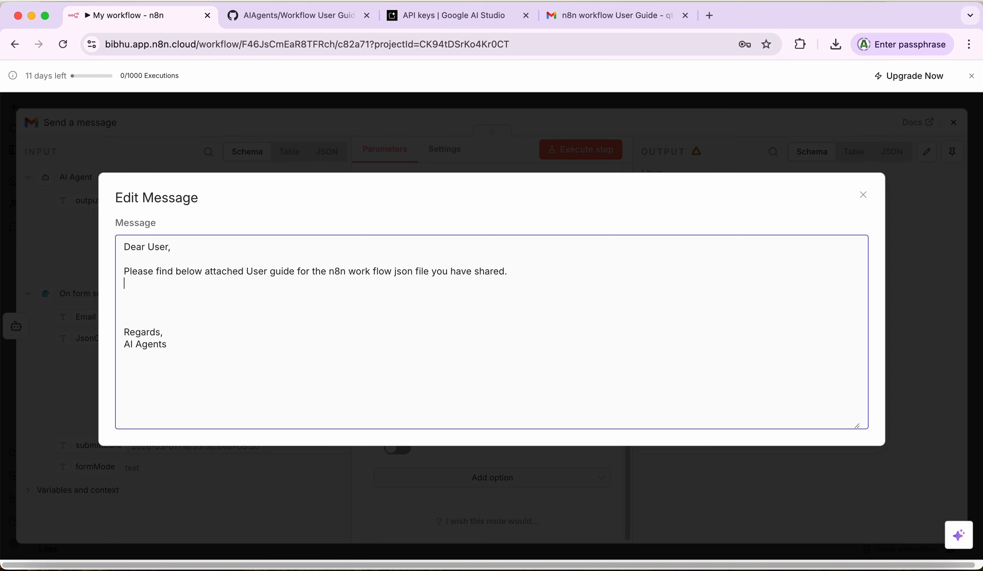
pyautogui.click(863, 194)
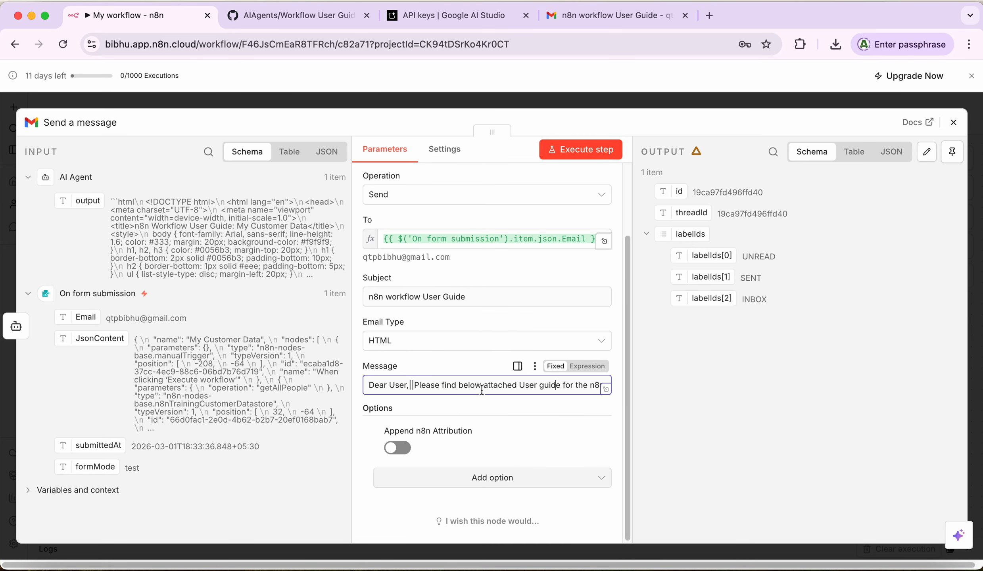
# Step: Clear the whole 'Dear User… Regards, AI Agents' text from the Message field
pyautogui.press('Right')
pyautogui.press('Right')
pyautogui.press('Right')
pyautogui.press('Right')
pyautogui.press('Right')
pyautogui.press('Right')
pyautogui.press('Right')
pyautogui.press('Right')
pyautogui.press('Right')
pyautogui.press('Right')
pyautogui.press('Right')
pyautogui.press('Right')
pyautogui.press('Right')
pyautogui.press('Right')
pyautogui.press('Right')
pyautogui.press('Right')
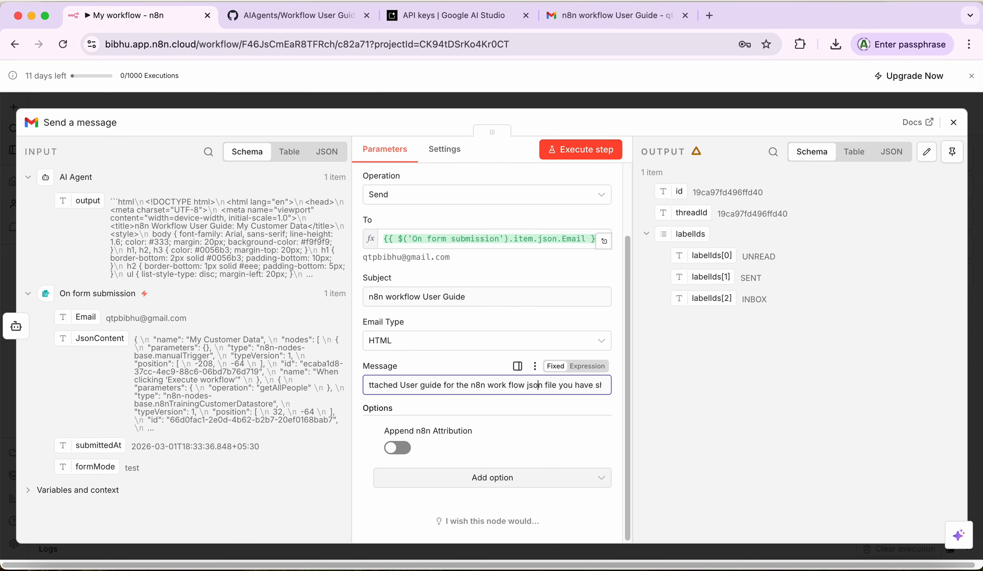
pyautogui.press('Right')
pyautogui.press('Right')
pyautogui.press('Right')
pyautogui.press('Right')
pyautogui.press('Right')
pyautogui.press('Right')
pyautogui.press('Right')
pyautogui.press('Right')
pyautogui.press('Right')
pyautogui.press('Right')
pyautogui.press('Right')
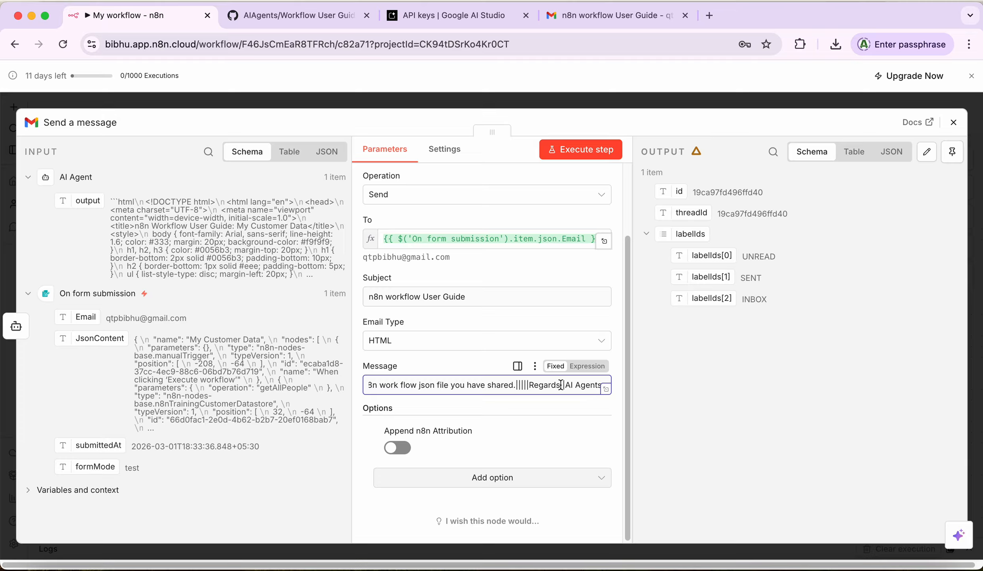
pyautogui.press('super+a')
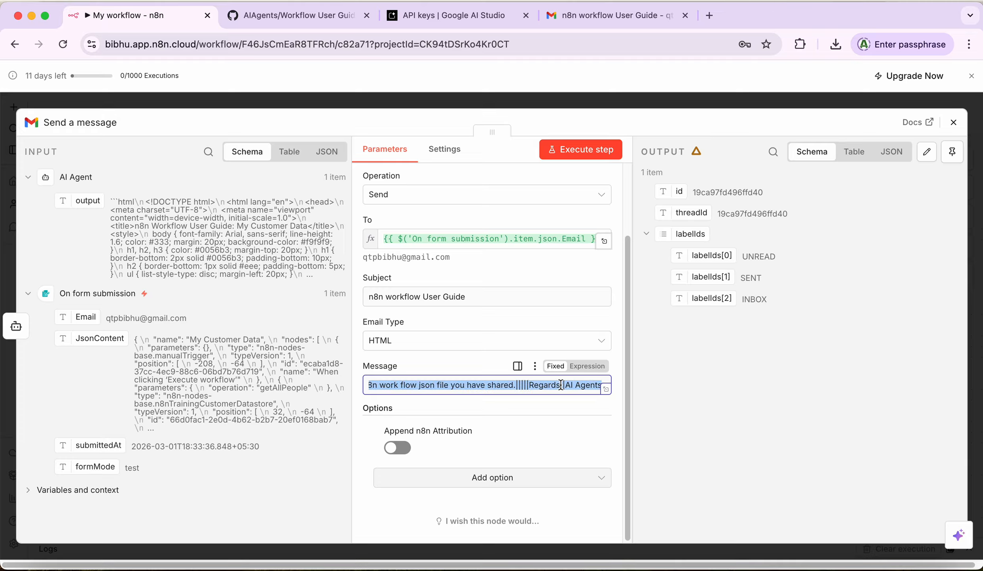
pyautogui.press('BackSpace')
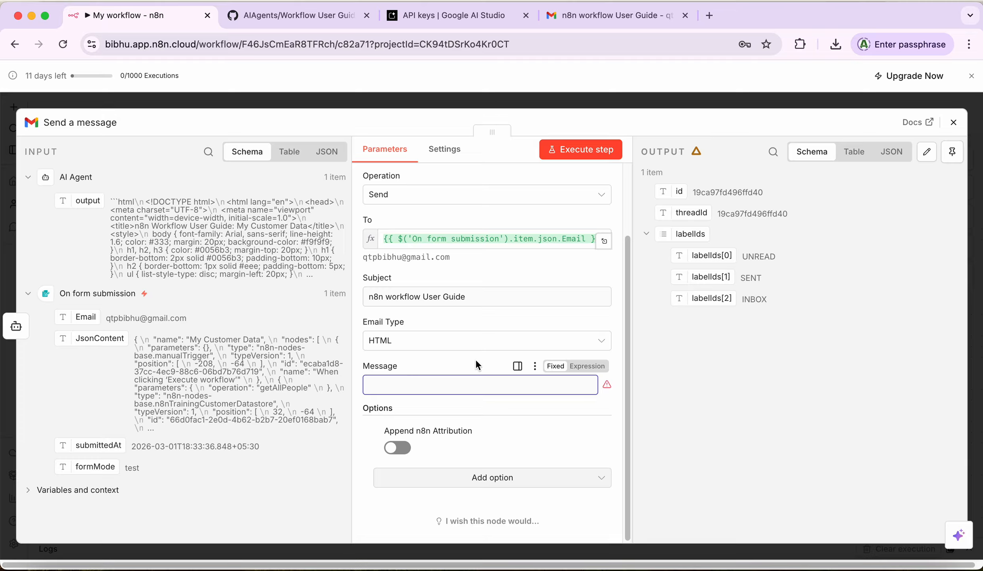
# Step: Start the Message with 'Dear' plus the submitted Email, then 'Thanks for Using Agent !'
pyautogui.write('Dear')
pyautogui.moveTo(83, 321); pyautogui.dragTo(426, 390)
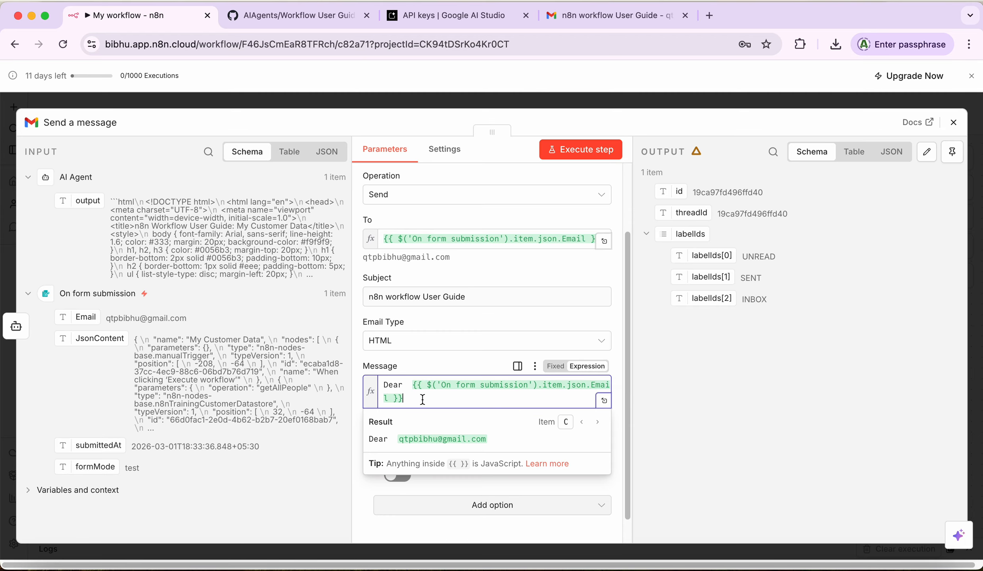
pyautogui.press('Return')
pyautogui.press('Return')
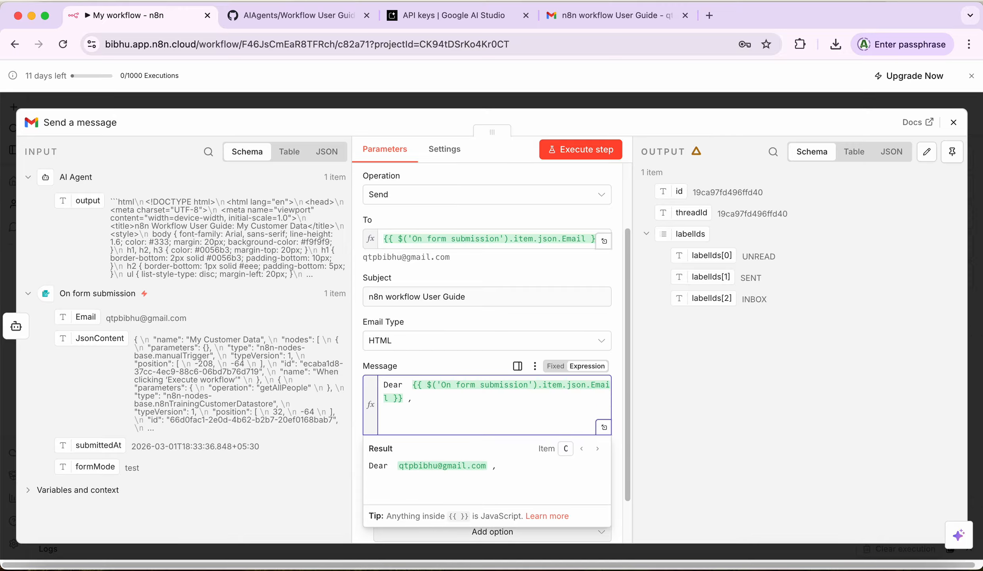
pyautogui.write('Thanks for Using')
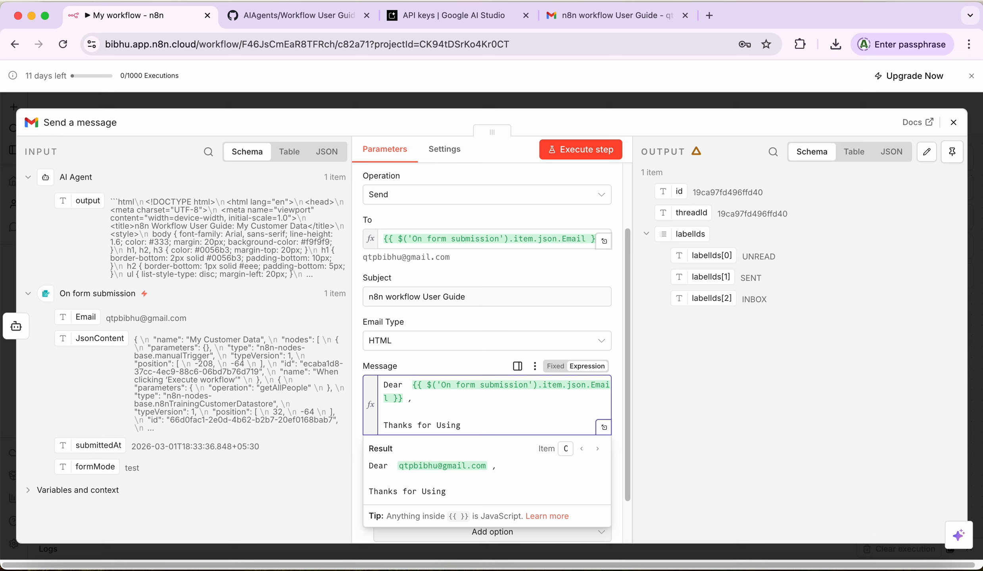
pyautogui.write(' Agent !')
pyautogui.press('Return')
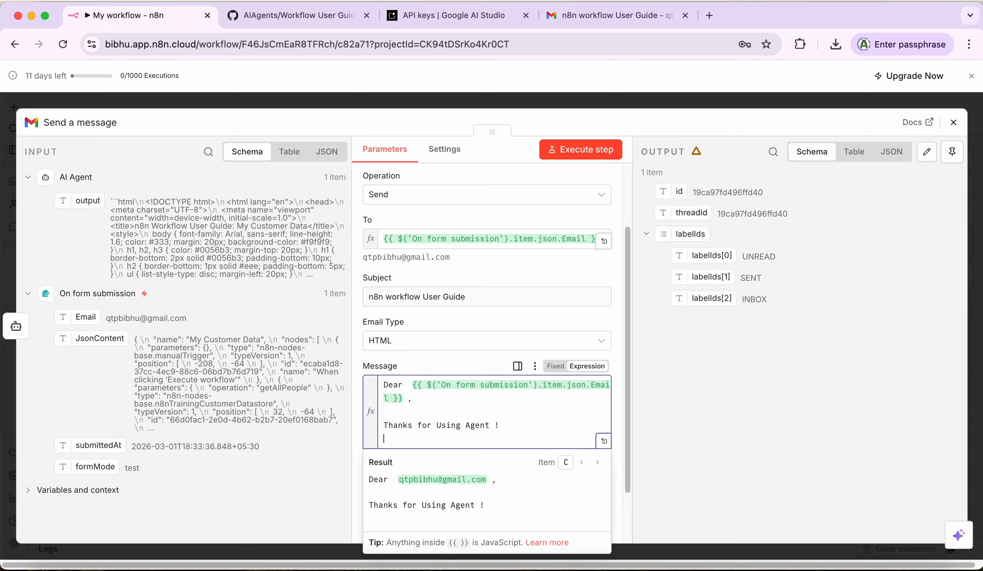
# Step: Add the sentence introducing the user guide created from the shared workflow, ending on a new line
pyautogui.write('Please find my ')
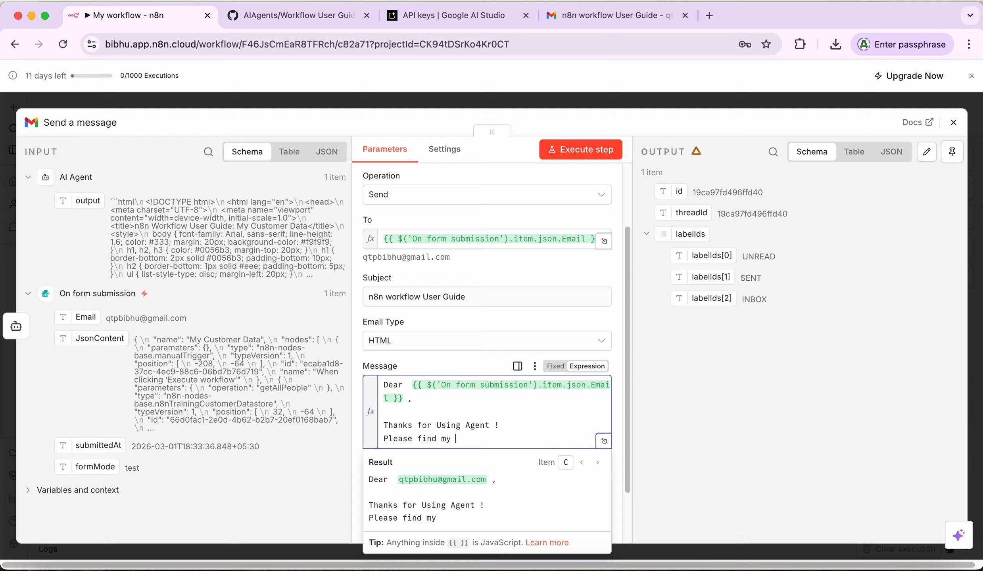
pyautogui.press('BackSpace')
pyautogui.press('BackSpace')
pyautogui.press('BackSpace')
pyautogui.write('below User guide ')
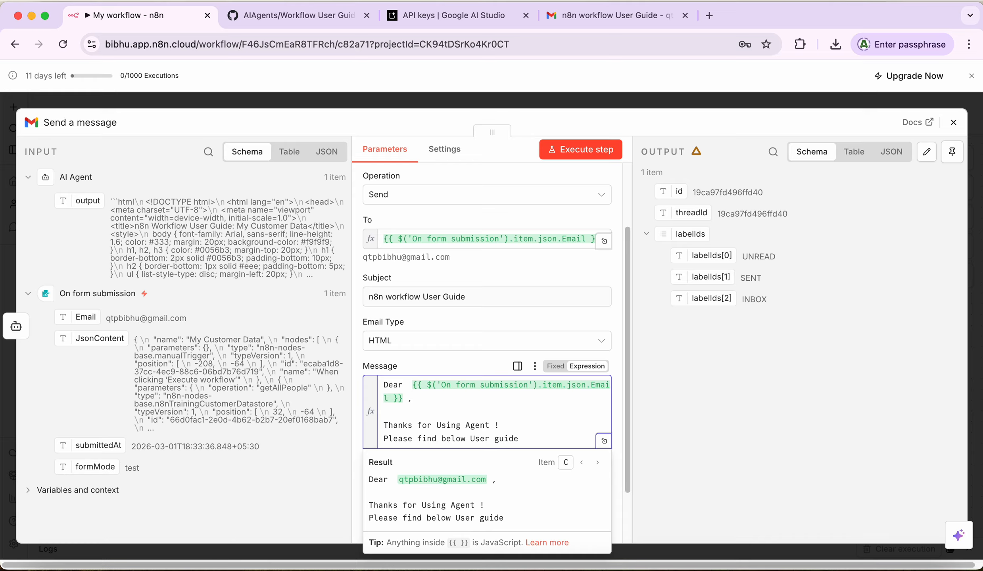
pyautogui.write('created ')
pyautogui.write('fom')
pyautogui.write('r the')
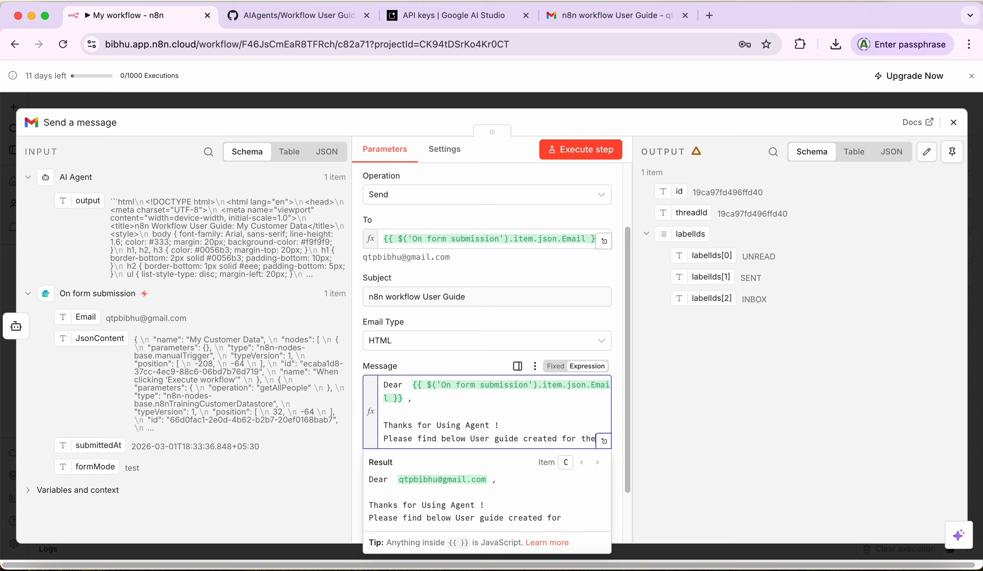
pyautogui.write(' workflo ')
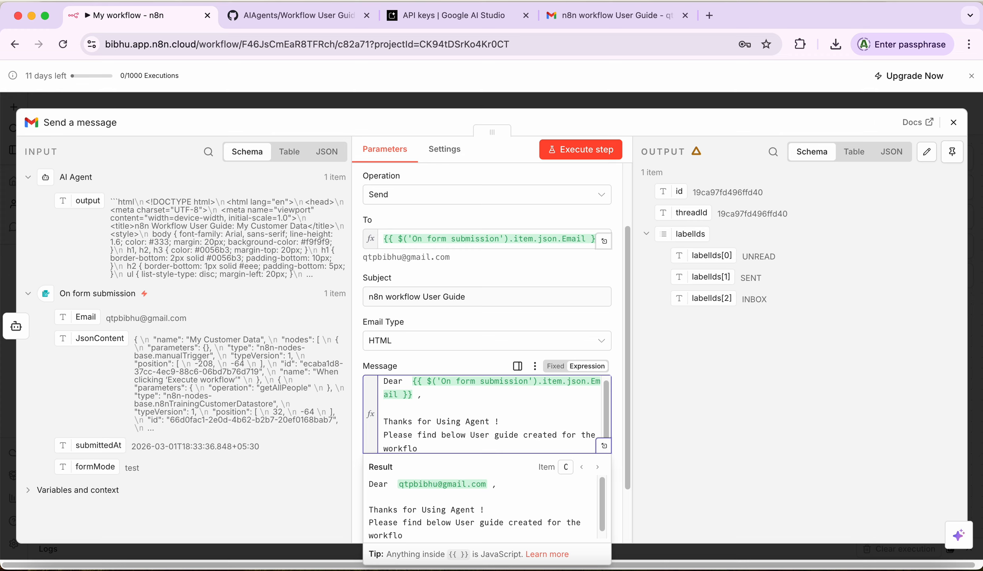
pyautogui.write('you haved shared')
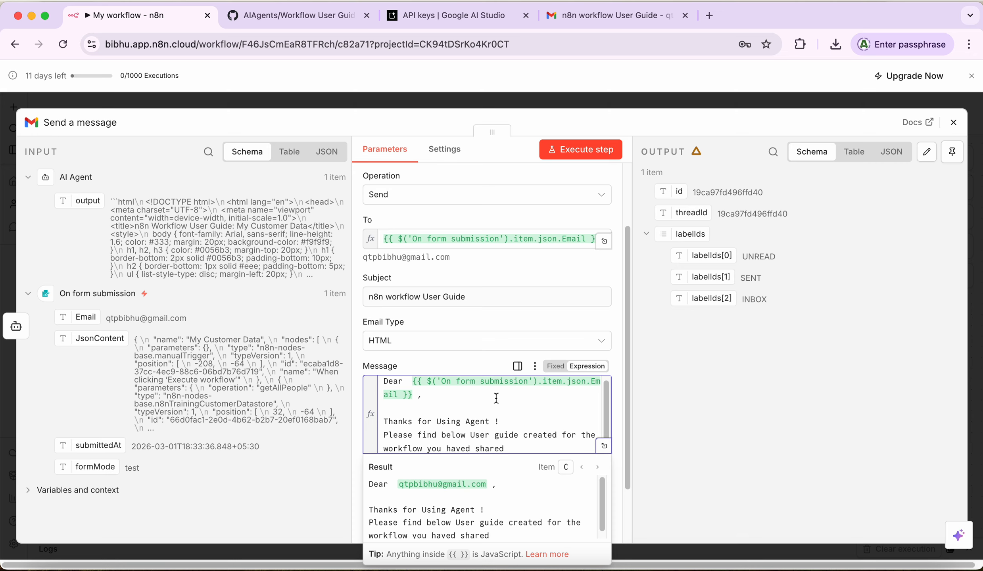
pyautogui.scroll(-1, 603, 411)
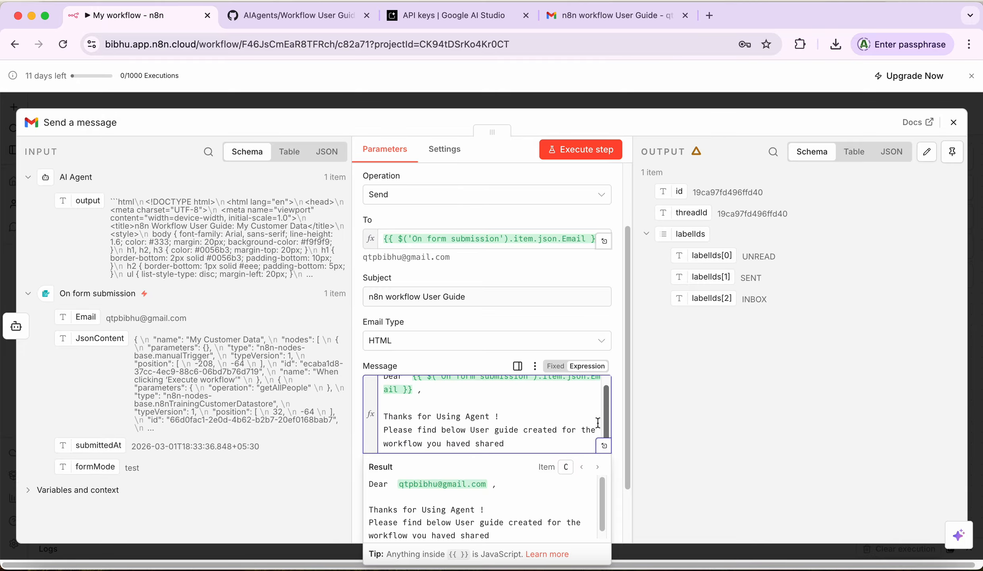
pyautogui.click(508, 445)
pyautogui.press('BackSpace')
pyautogui.press('Return')
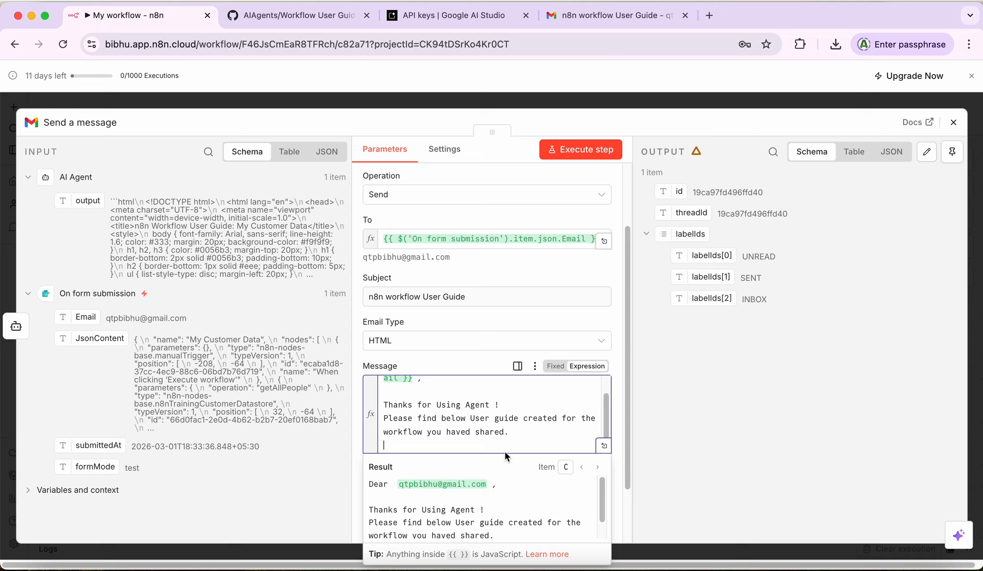
pyautogui.moveTo(86, 340); pyautogui.dragTo(107, 356)
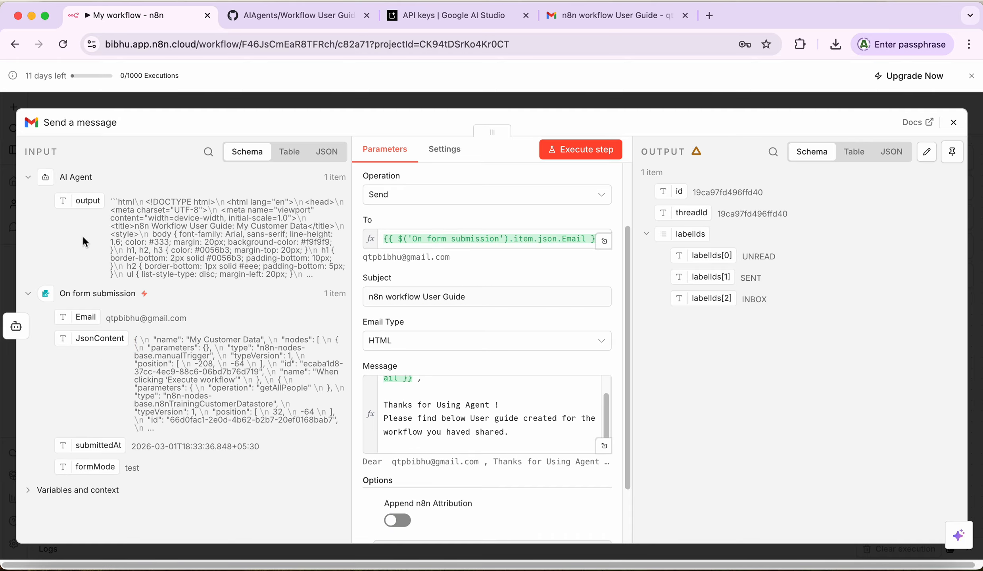
# Step: Insert the AI Agent's output expression at the end of the message body
pyautogui.moveTo(83, 201); pyautogui.dragTo(398, 442)
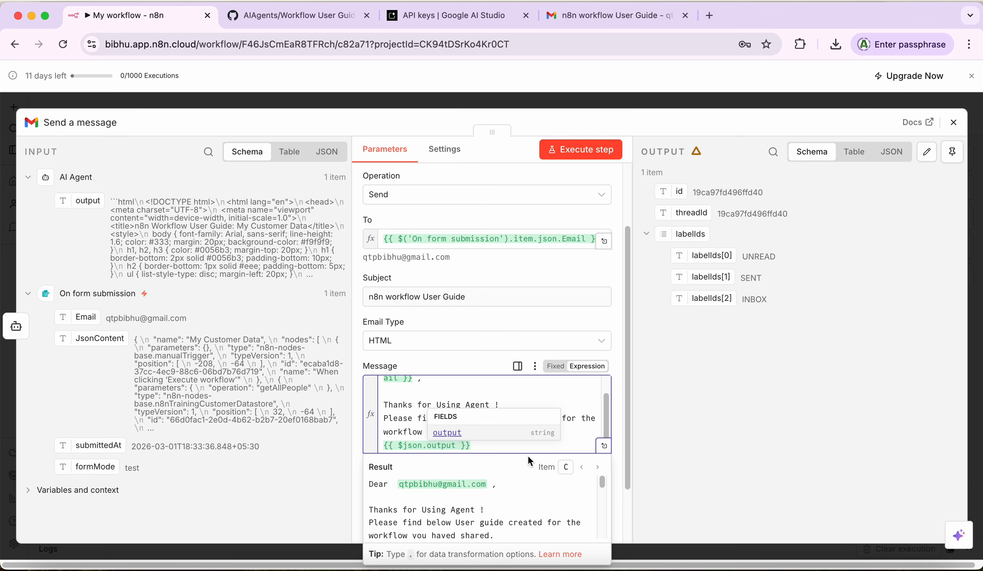
pyautogui.click(694, 451)
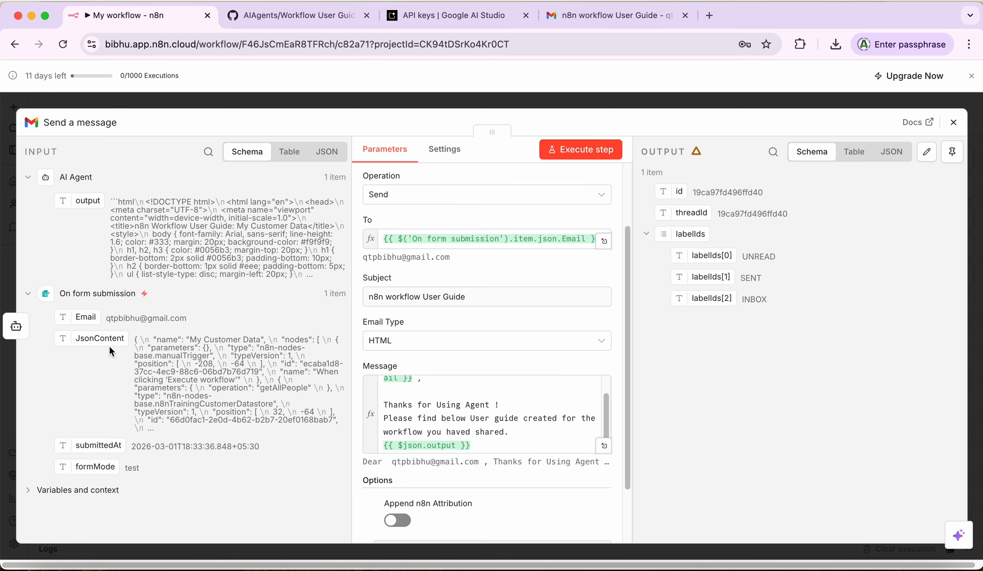
pyautogui.moveTo(606, 425); pyautogui.dragTo(607, 434)
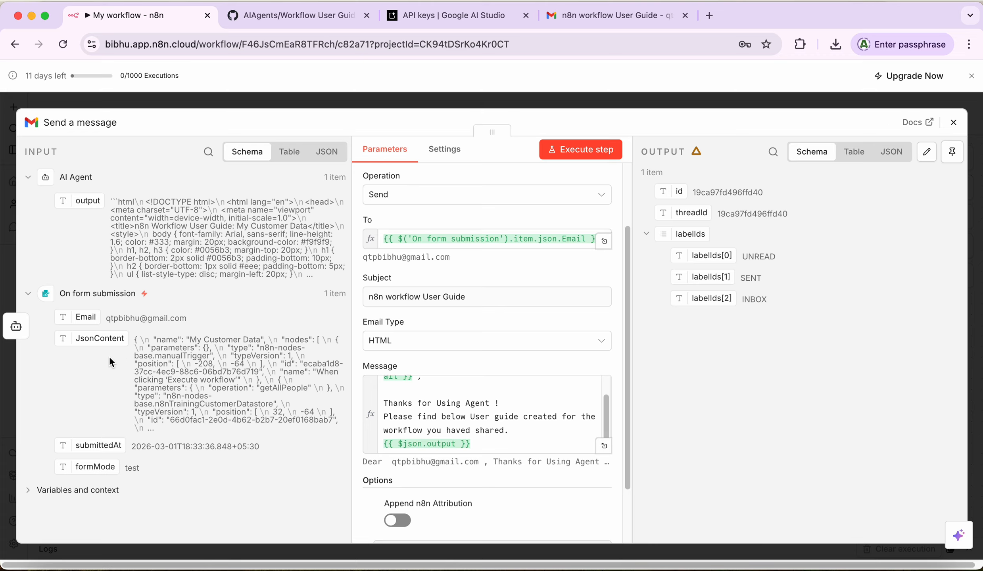
pyautogui.click(504, 445)
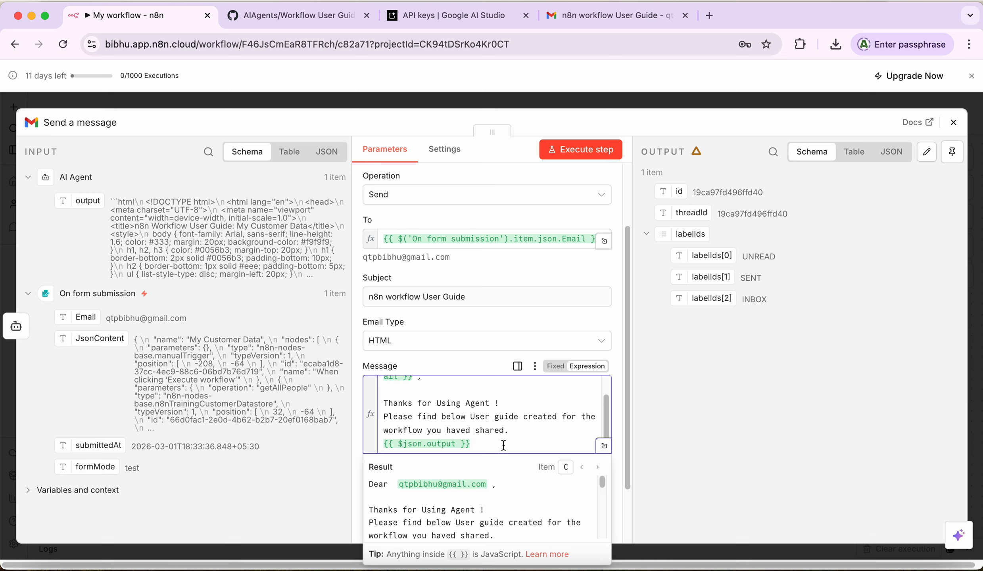
# Step: Close the message with the sign-off 'Regards,' and 'AI Agents' on the next line
pyautogui.press('Return')
pyautogui.press('Return')
pyautogui.write('egard')
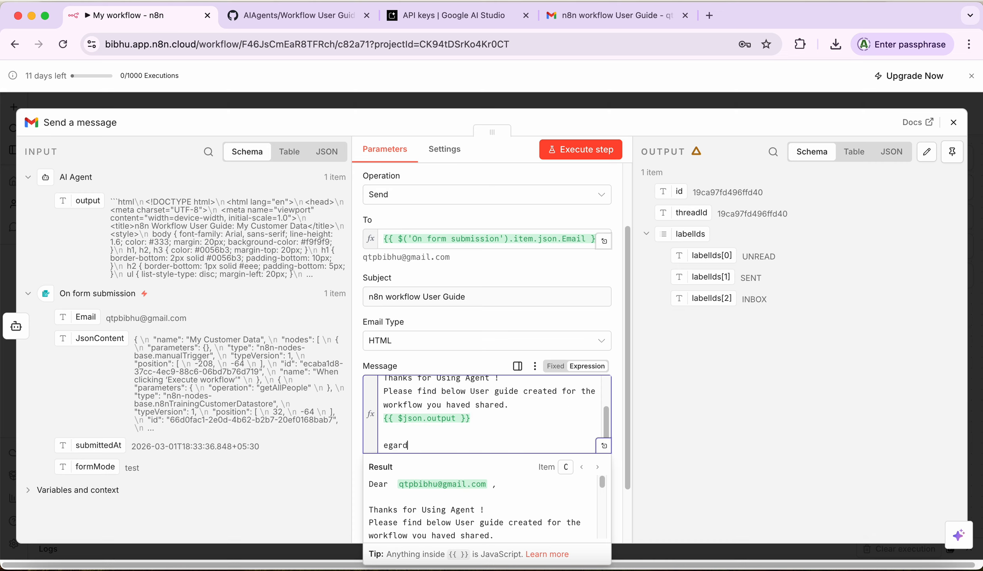
pyautogui.press('BackSpace')
pyautogui.press('BackSpace')
pyautogui.press('BackSpace')
pyautogui.press('BackSpace')
pyautogui.press('BackSpace')
pyautogui.press('BackSpace')
pyautogui.write('Regards,')
pyautogui.press('Return')
pyautogui.write('Bibhu')
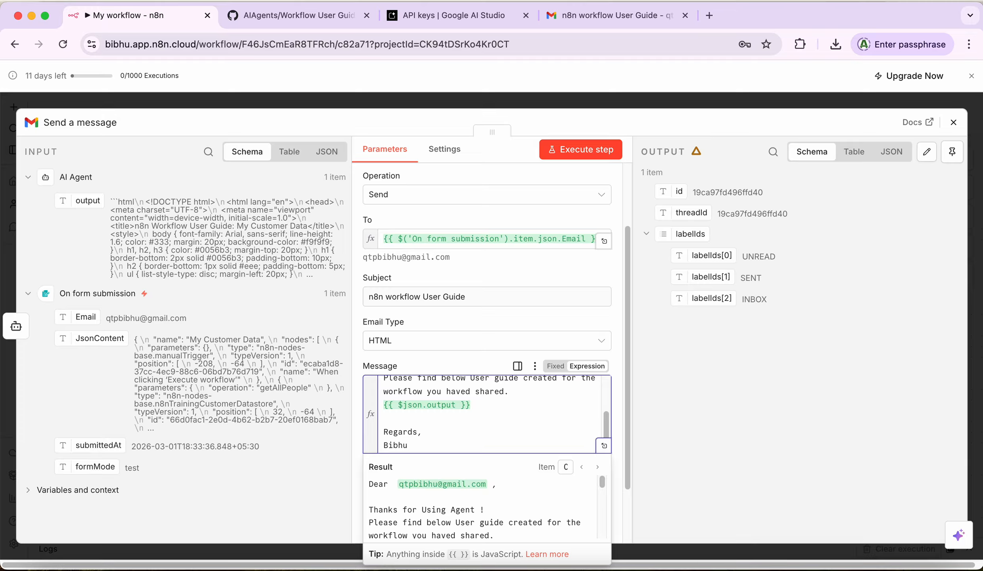
pyautogui.press('BackSpace')
pyautogui.press('BackSpace')
pyautogui.press('BackSpace')
pyautogui.press('BackSpace')
pyautogui.press('BackSpace')
pyautogui.write('I Agen')
pyautogui.click(701, 418)
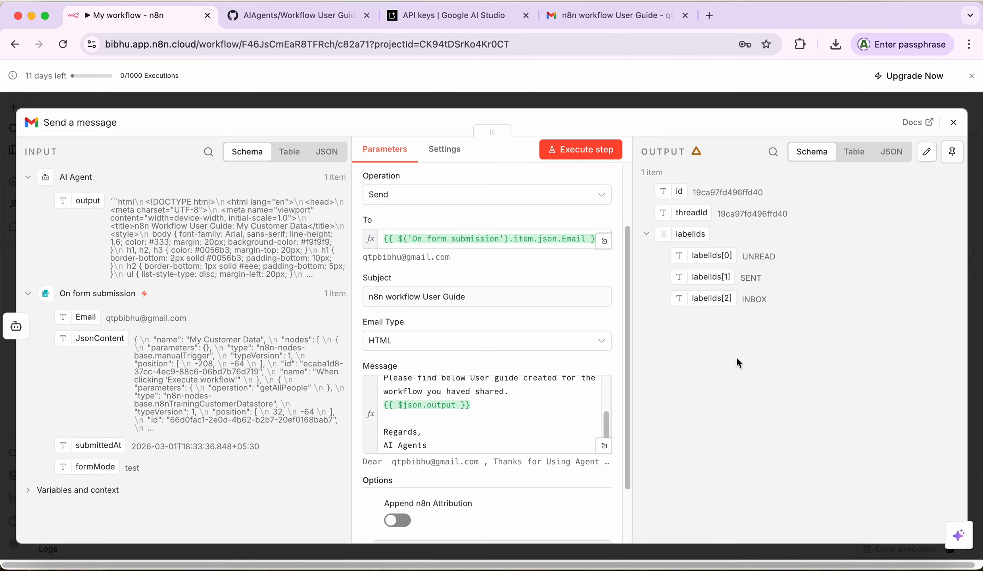
pyautogui.moveTo(604, 428); pyautogui.dragTo(614, 491)
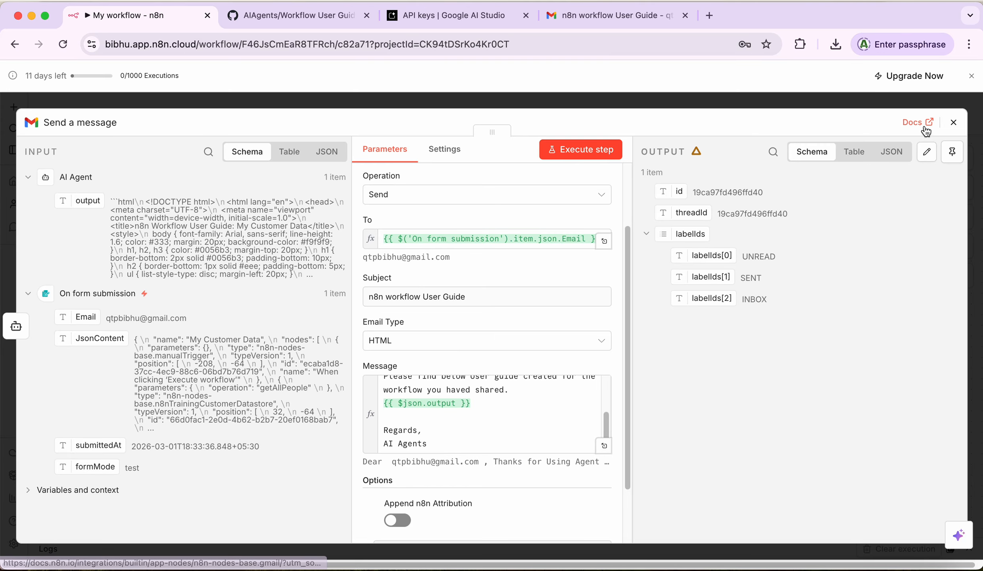
# Step: Run the workflow and enter the recipient's e-mail address in the test form's Email field
pyautogui.click(953, 122)
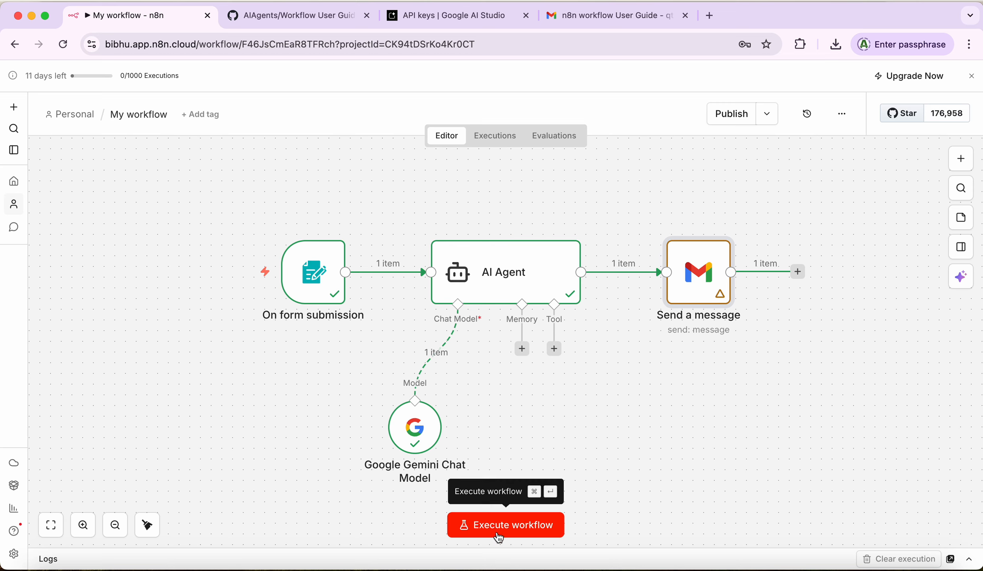
pyautogui.click(214, 272)
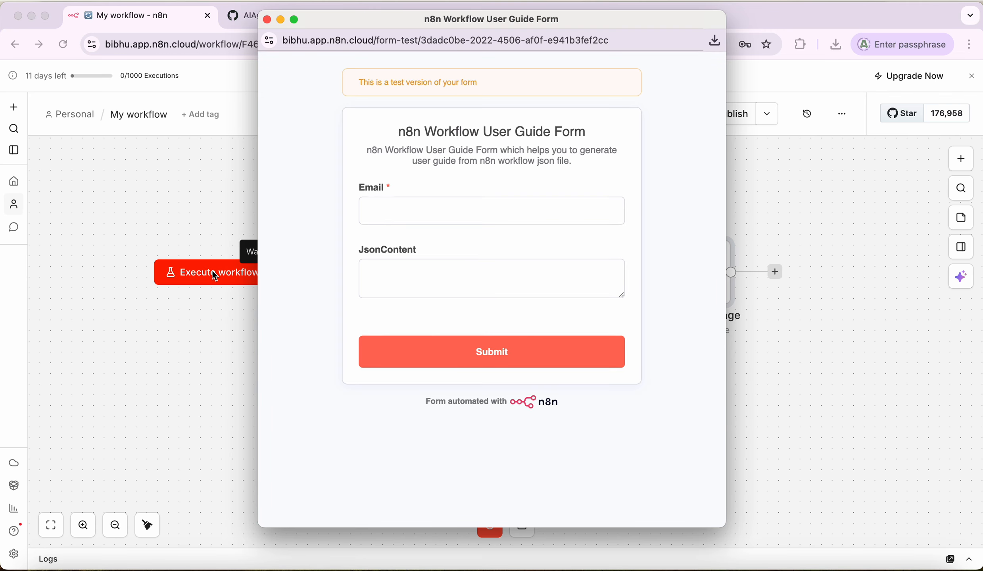
pyautogui.click(406, 214)
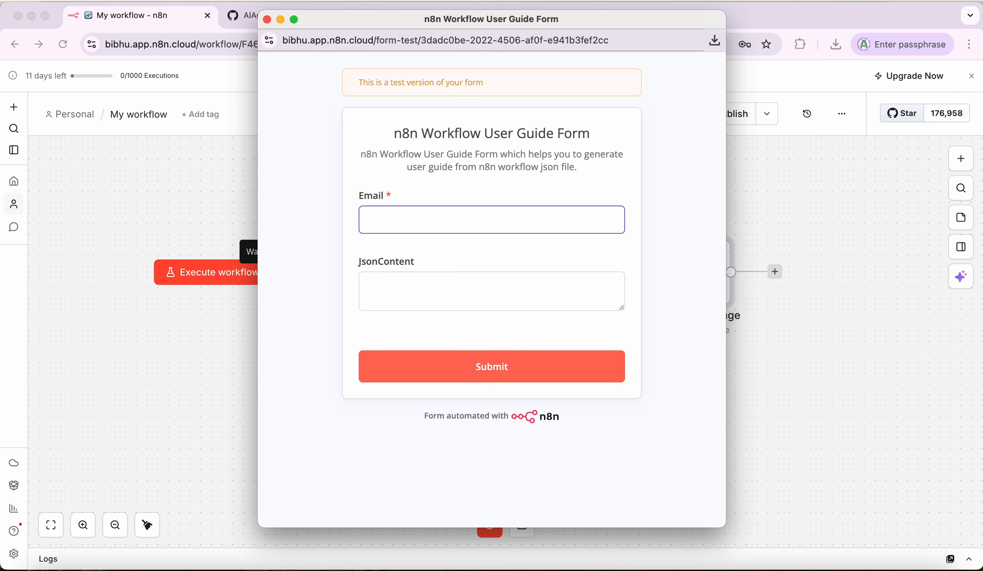
pyautogui.write('qtp')
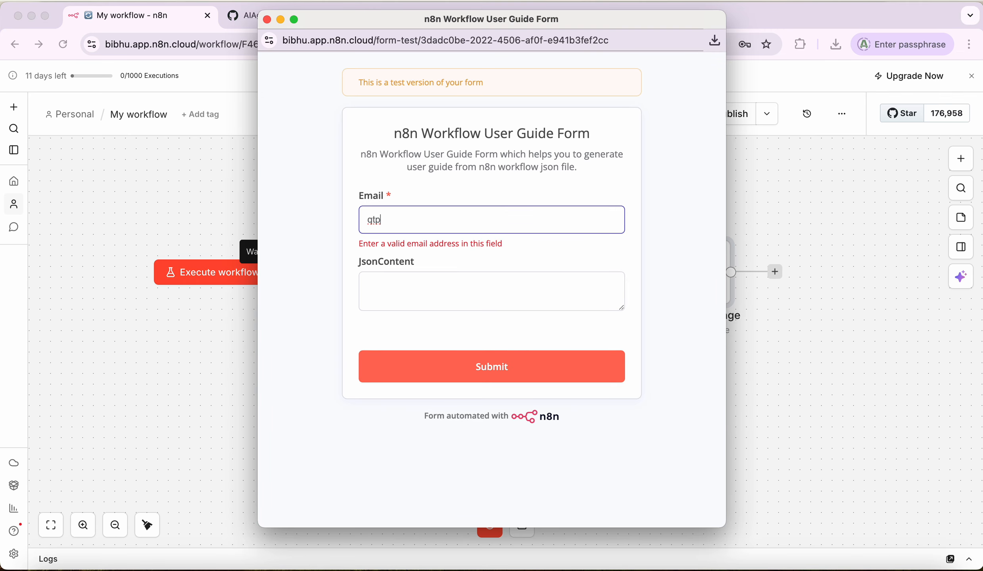
pyautogui.press('BackSpace')
pyautogui.press('BackSpace')
pyautogui.press('BackSpace')
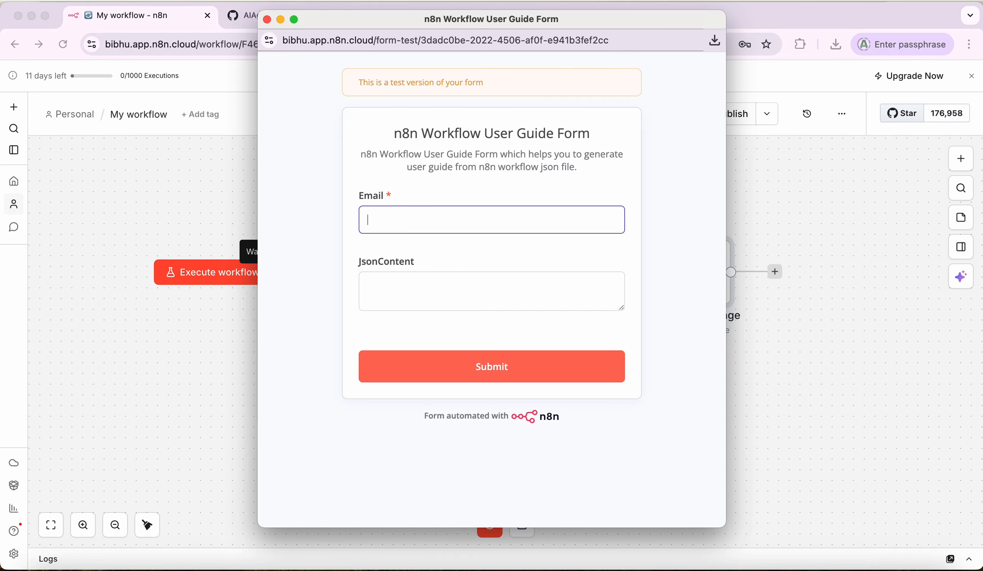
pyautogui.write('qtpbib')
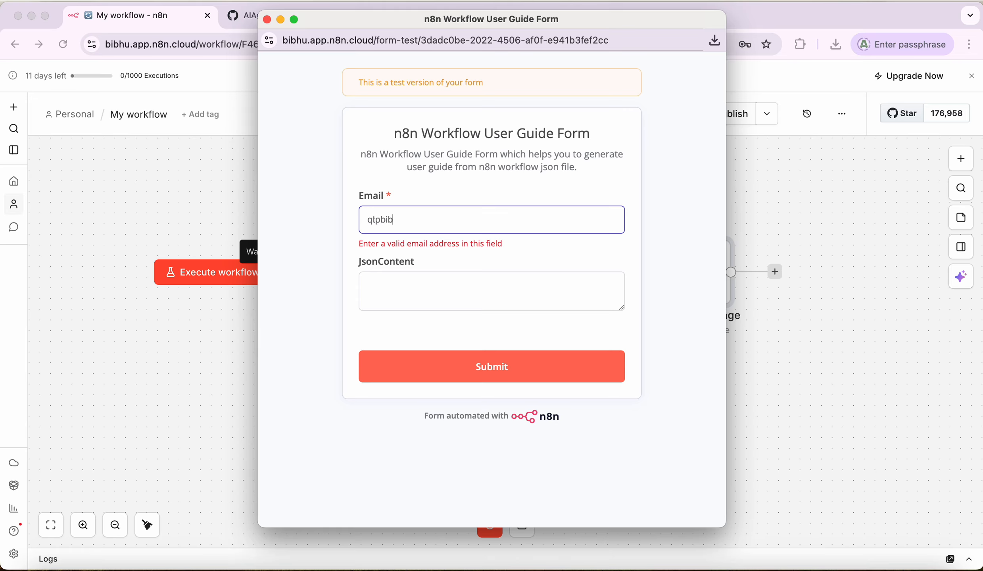
pyautogui.press('BackSpace')
pyautogui.press('BackSpace')
pyautogui.press('BackSpace')
pyautogui.press('BackSpace')
pyautogui.press('BackSpace')
pyautogui.press('BackSpace')
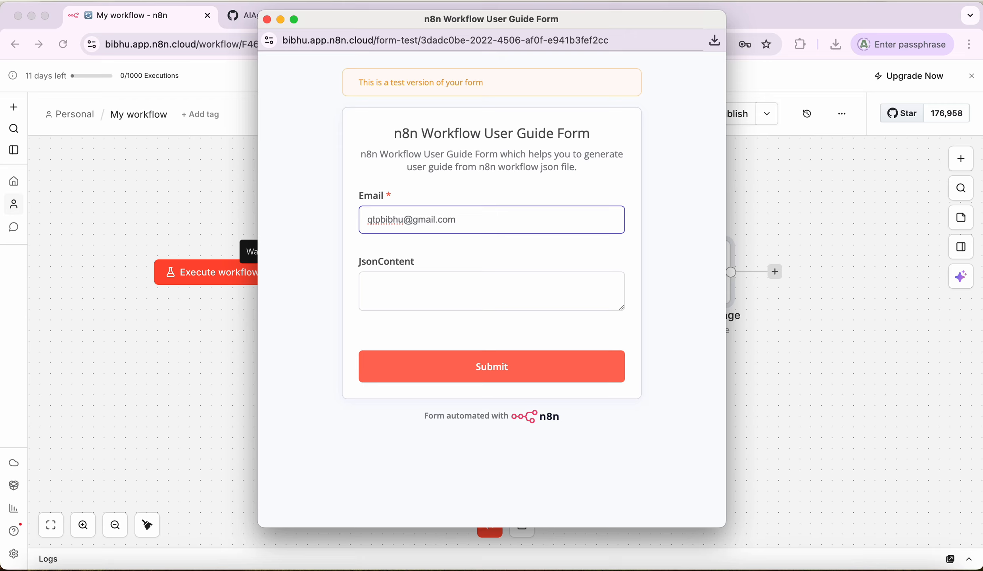
# Step: Select the JsonContent field and open the Downloads folder in Finder
pyautogui.click(384, 219)
pyautogui.click(500, 293)
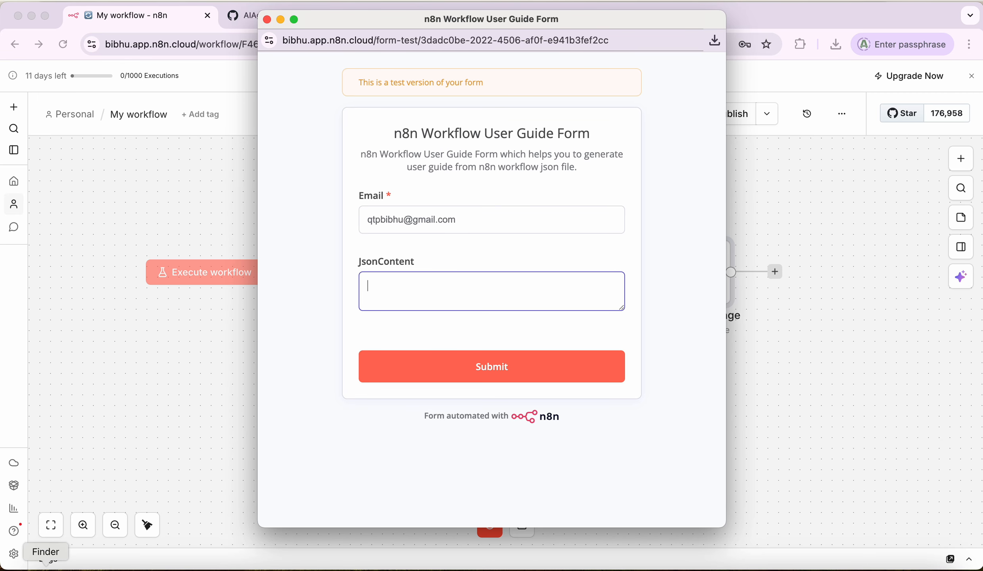
pyautogui.click(45, 565)
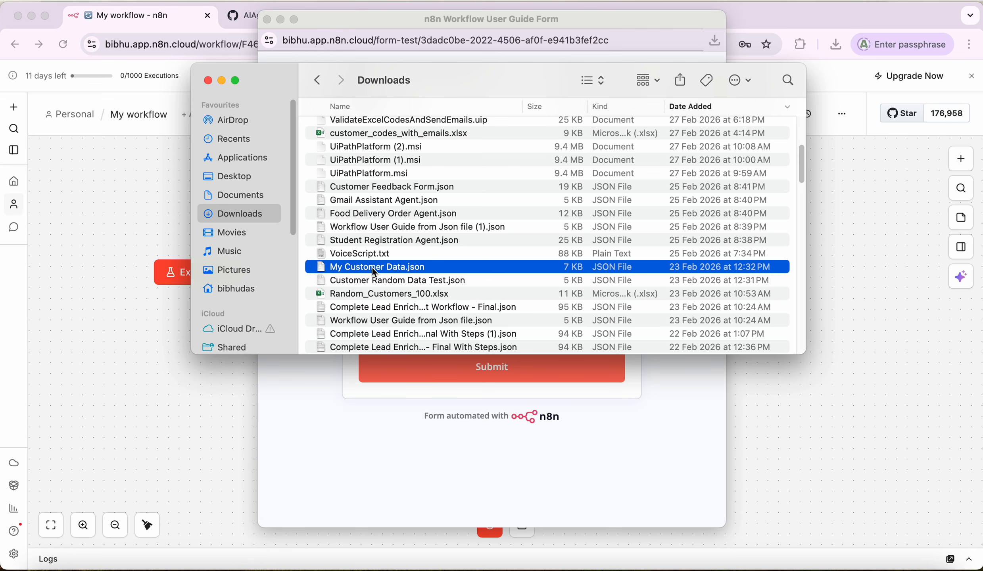
# Step: Open My Customer Data.json in the browser, copy its full JSON, and return to the test form
pyautogui.doubleClick(372, 269)
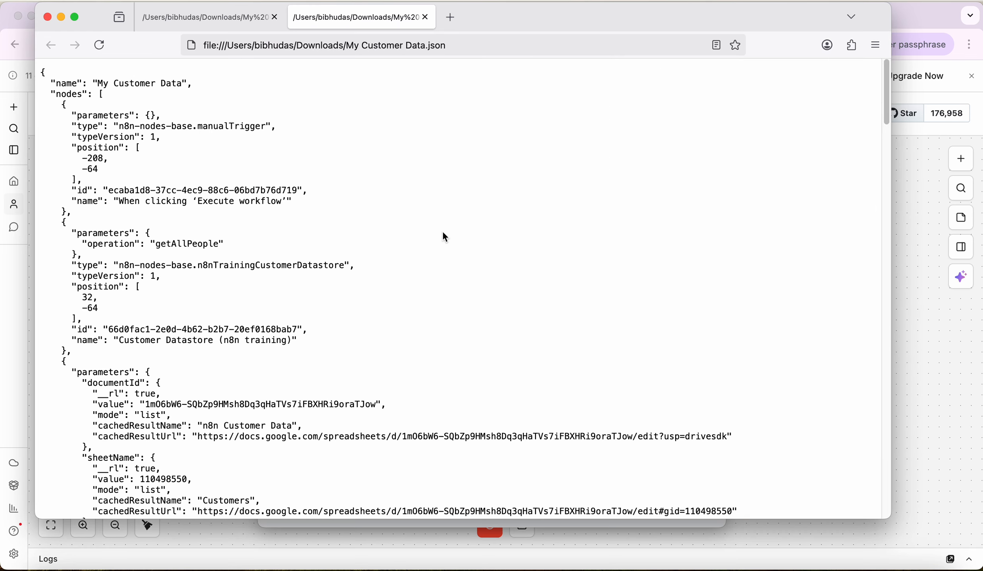
pyautogui.press('super+a')
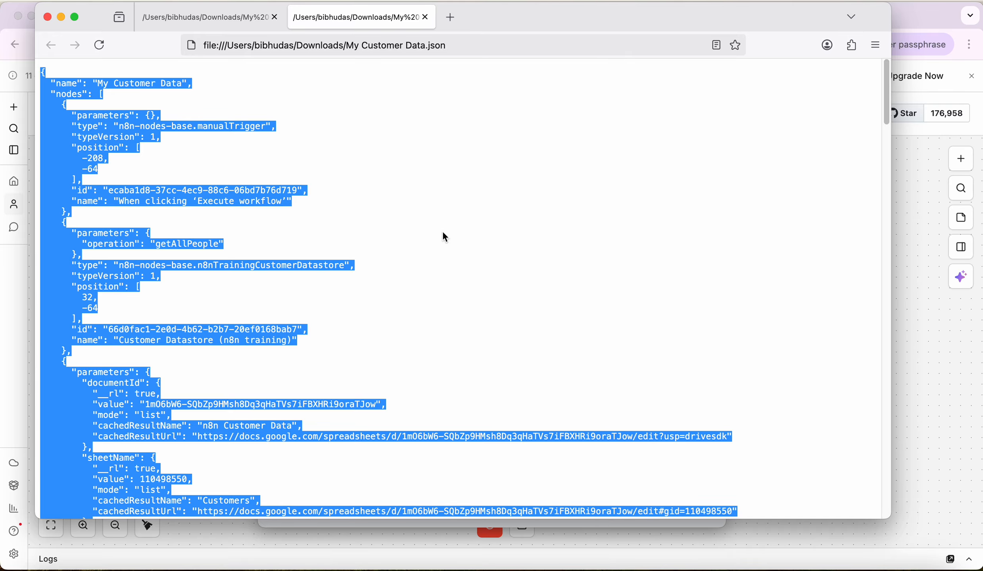
pyautogui.click(47, 18)
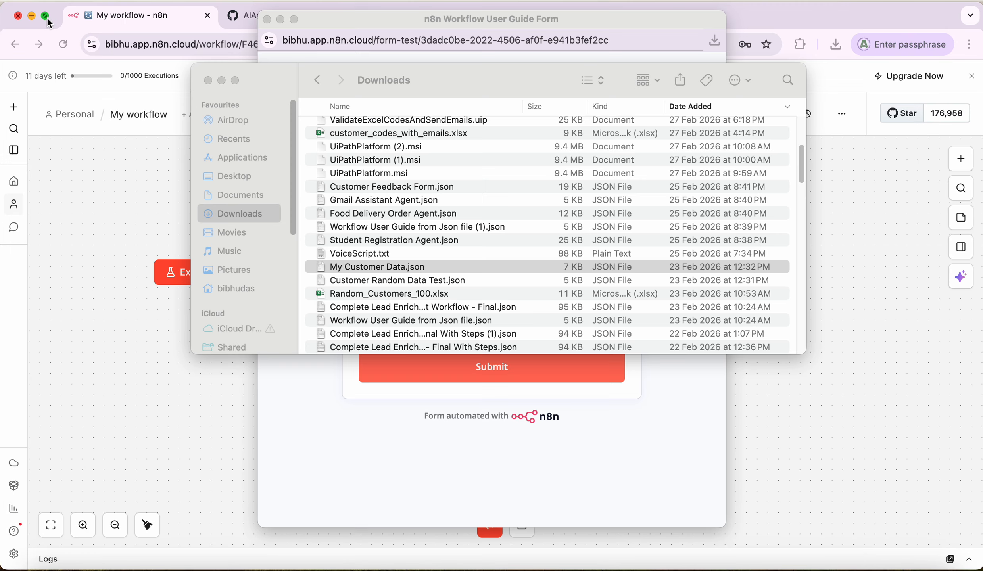
pyautogui.click(285, 439)
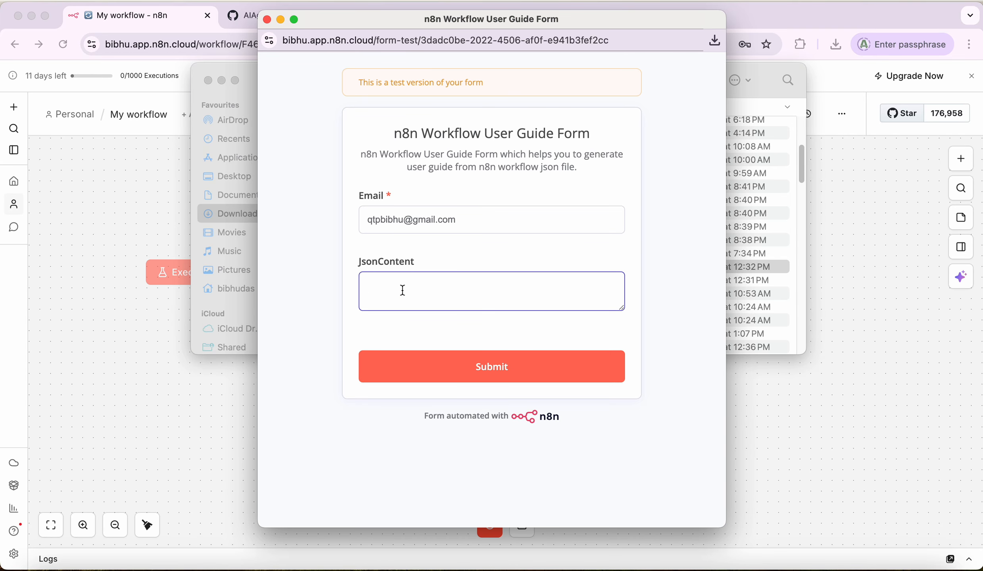
# Step: Paste the workflow JSON into JsonContent, submit the form, and close it to return to the canvas
pyautogui.press('super+v')
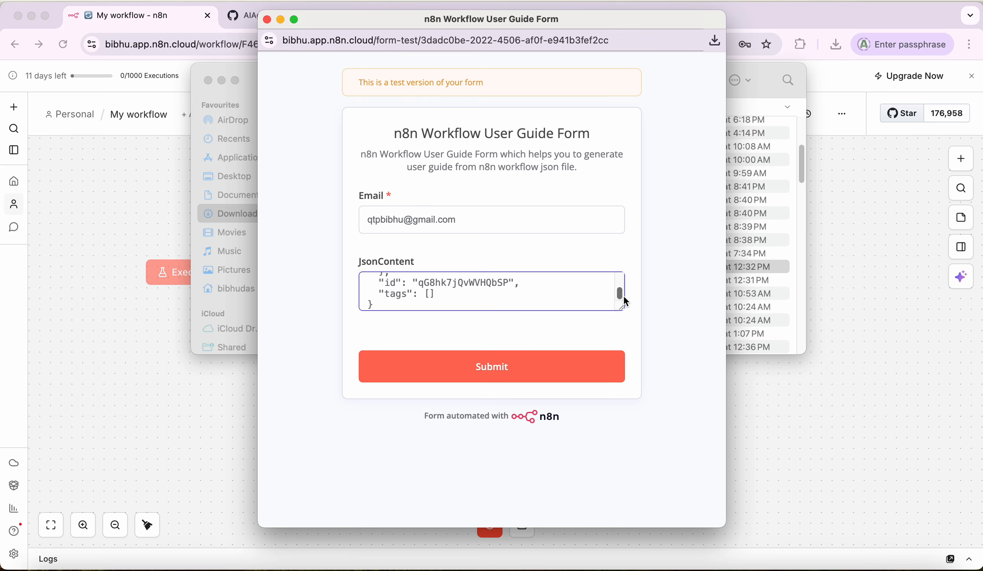
pyautogui.moveTo(619, 294); pyautogui.dragTo(627, 321)
pyautogui.click(482, 366)
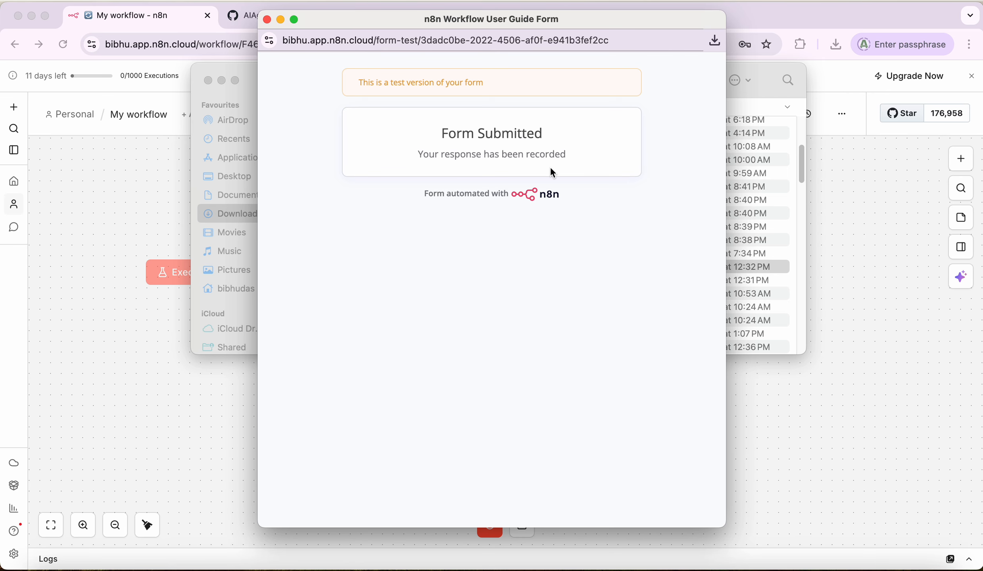
pyautogui.click(267, 20)
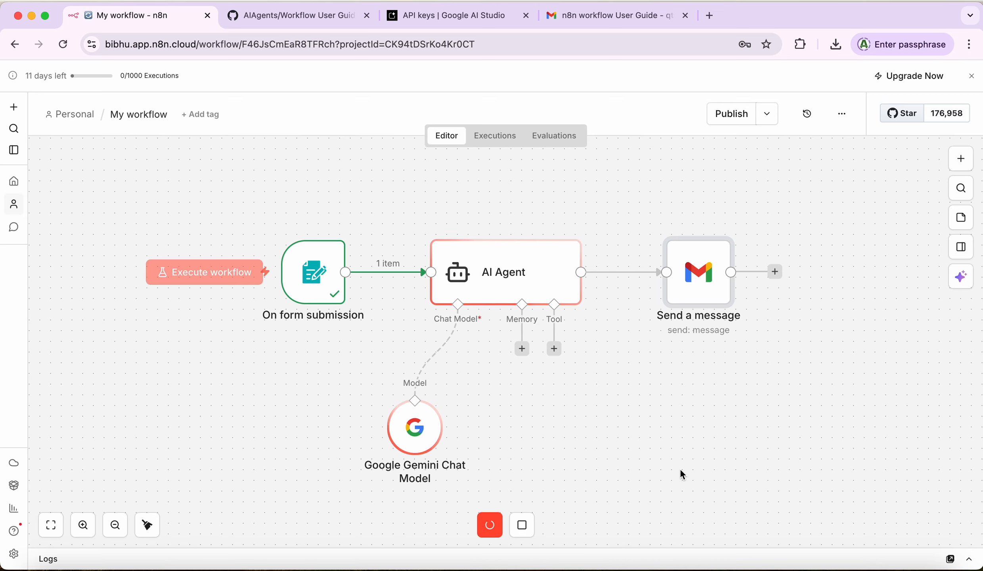
# Step: Refresh the Gmail inbox to check for the new email, then return to the n8n workflow
pyautogui.click(590, 18)
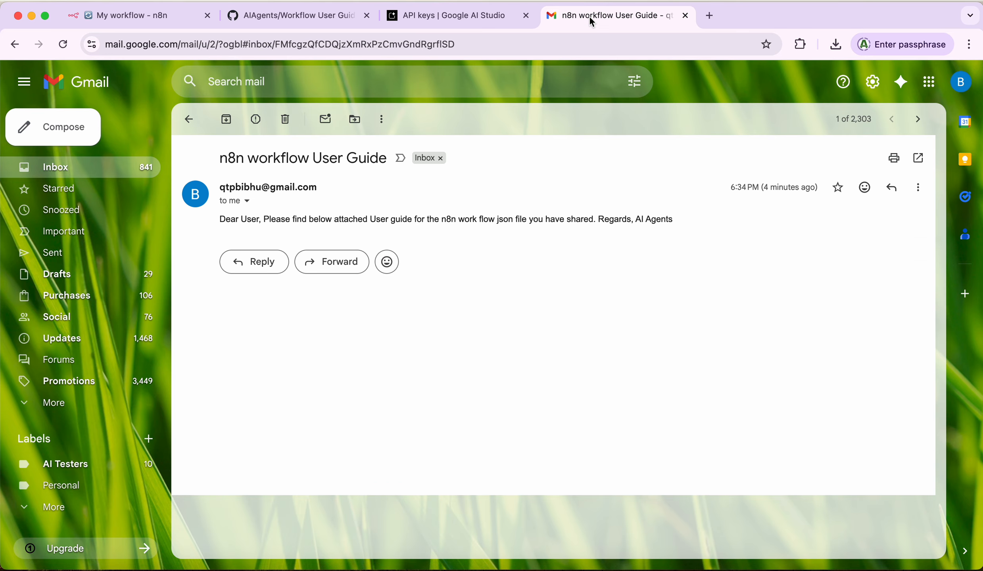
pyautogui.click(190, 119)
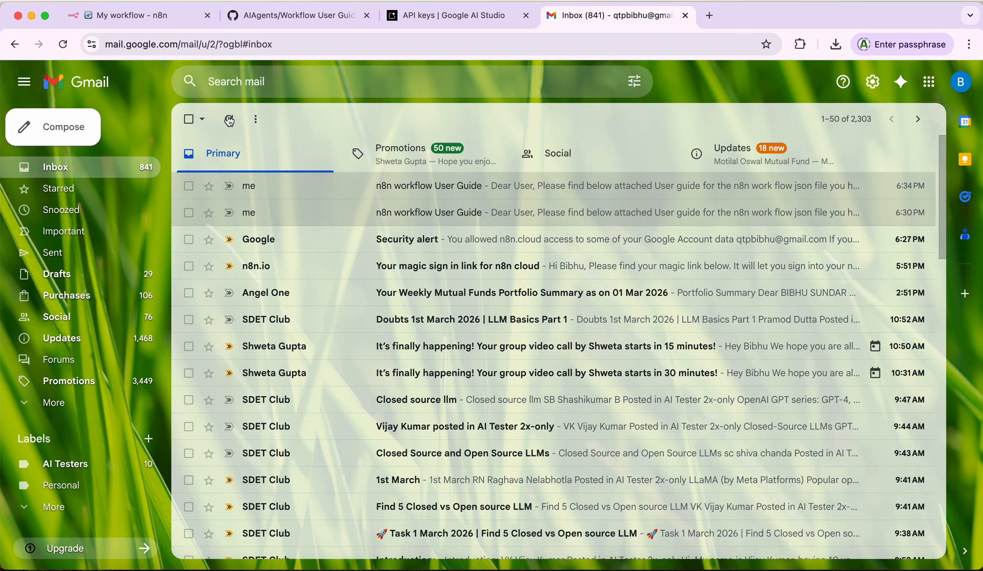
pyautogui.click(229, 120)
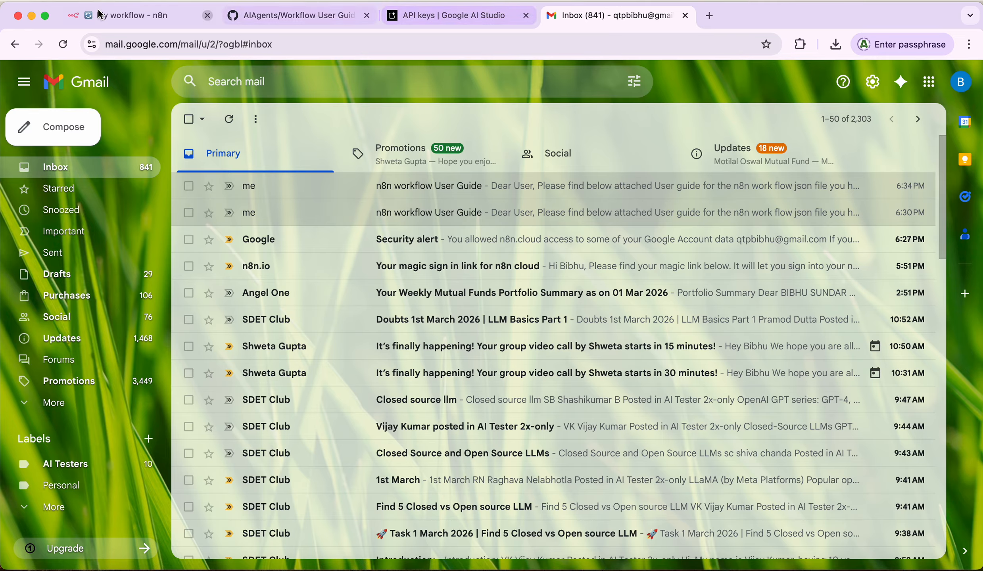
pyautogui.click(115, 19)
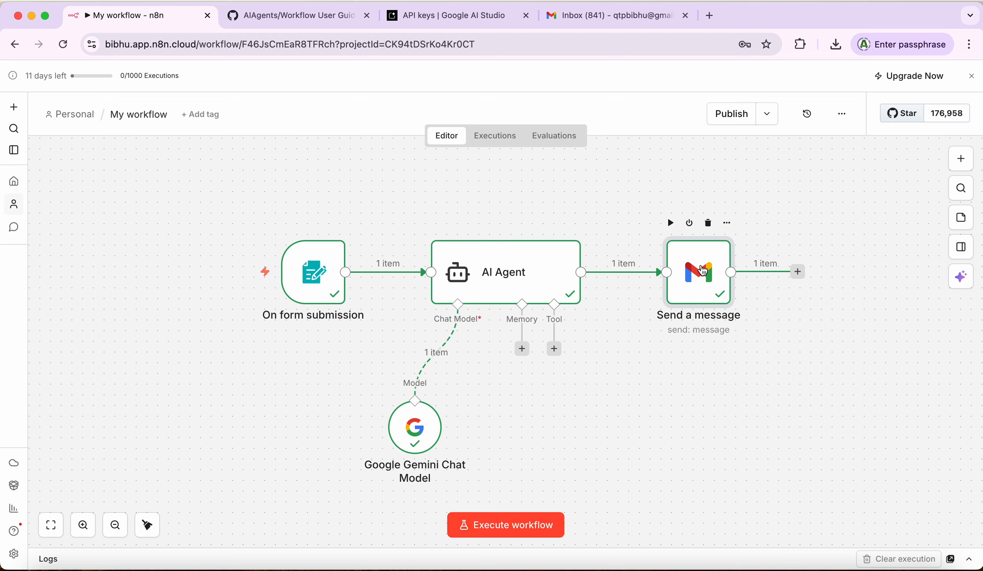
# Step: Inspect the Send a message node's output confirming the SENT label, then switch to Gmail
pyautogui.doubleClick(702, 271)
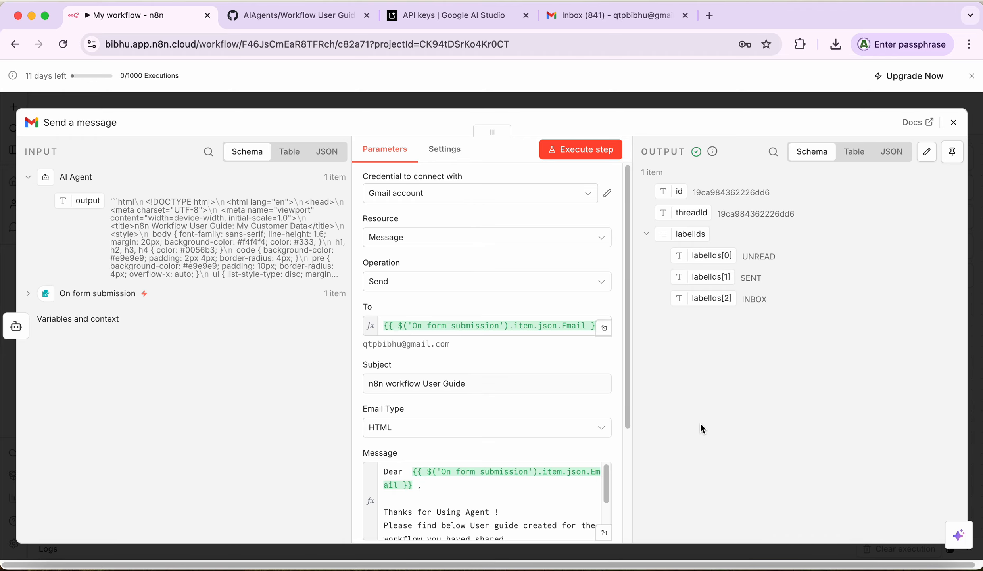
pyautogui.click(589, 15)
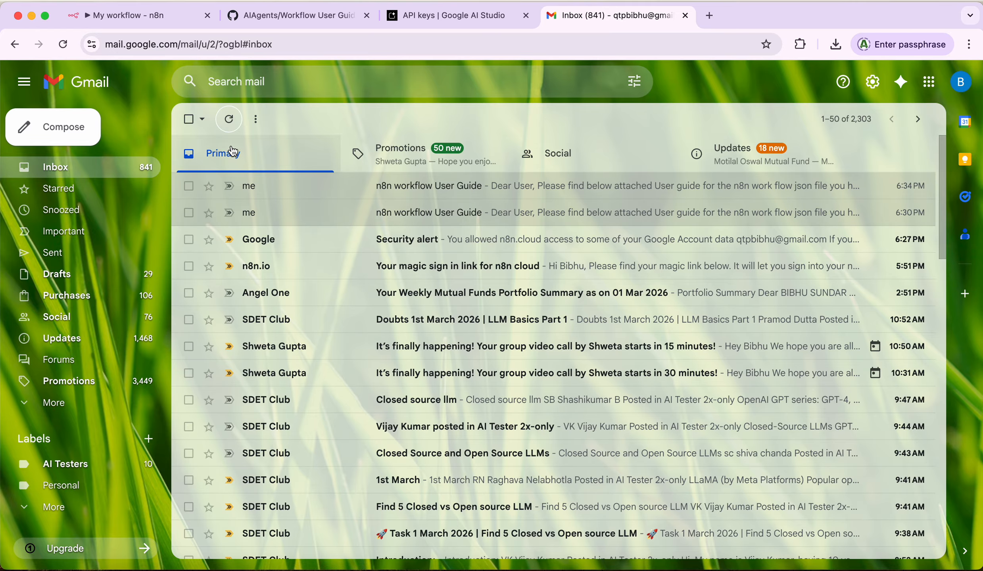
# Step: Refresh the inbox and open the newest 'n8n workflow User Guide' email
pyautogui.click(229, 120)
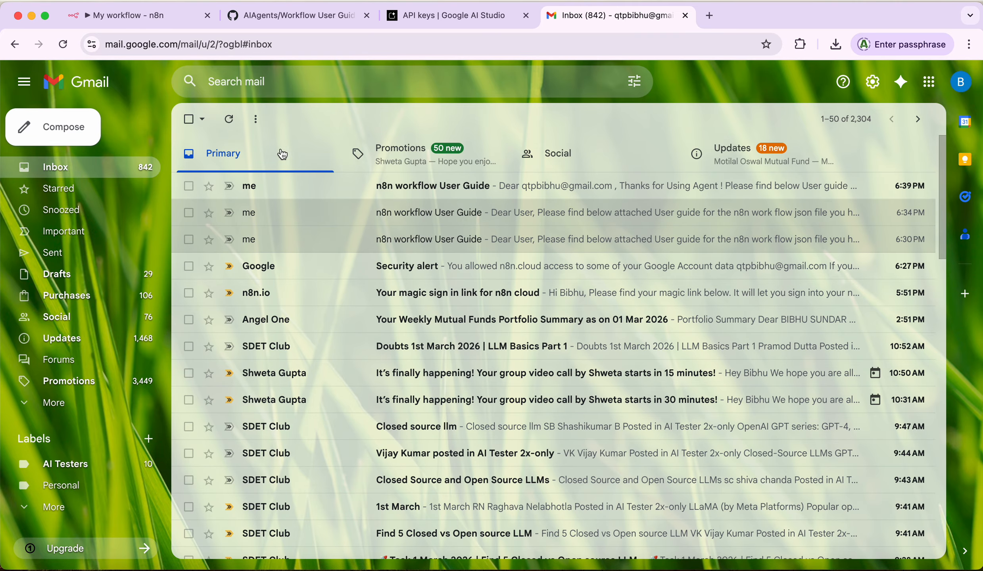
pyautogui.click(433, 194)
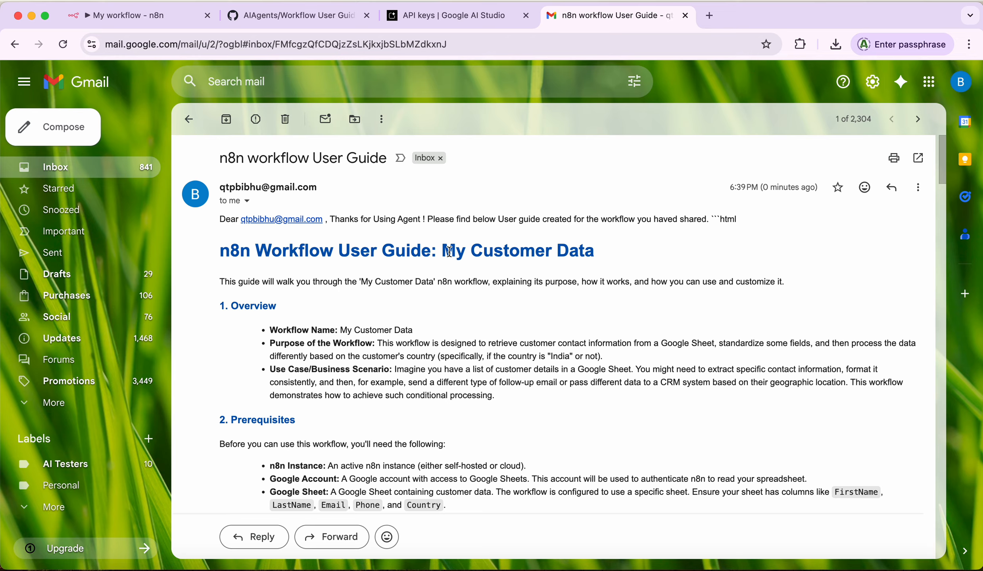
pyautogui.moveTo(444, 251); pyautogui.dragTo(597, 250)
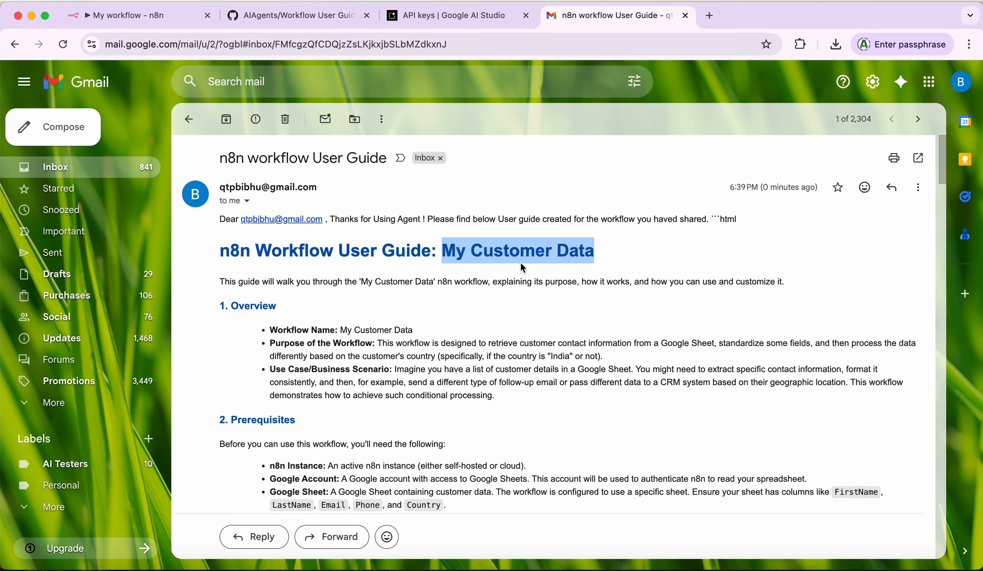
pyautogui.click(341, 305)
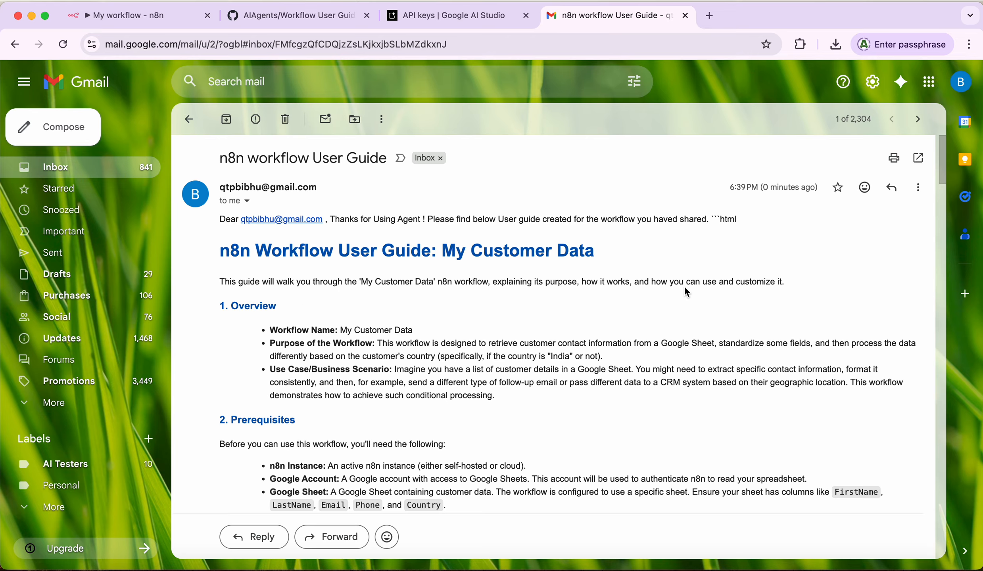
pyautogui.scroll(-3, 308, 355)
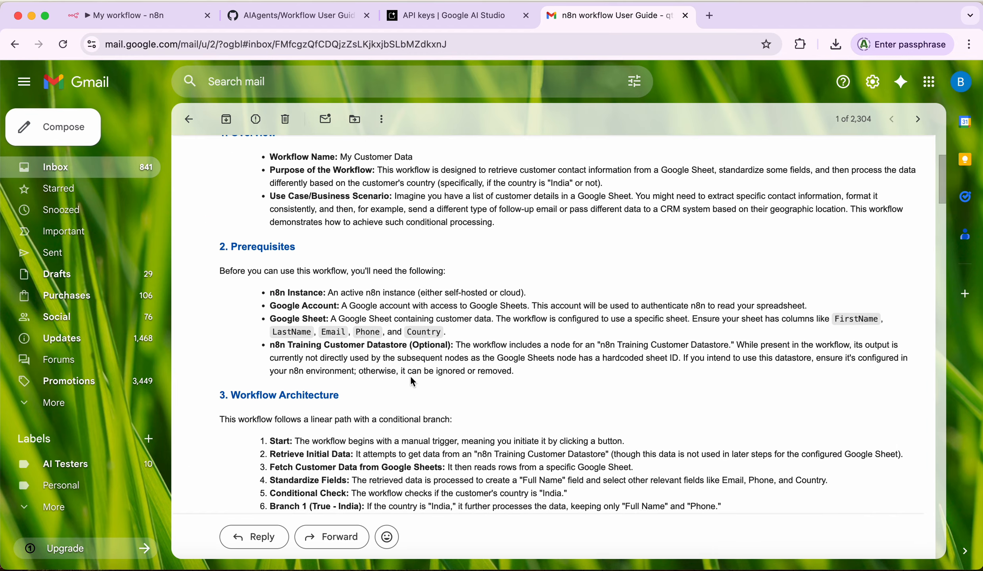
pyautogui.scroll(-4, 412, 381)
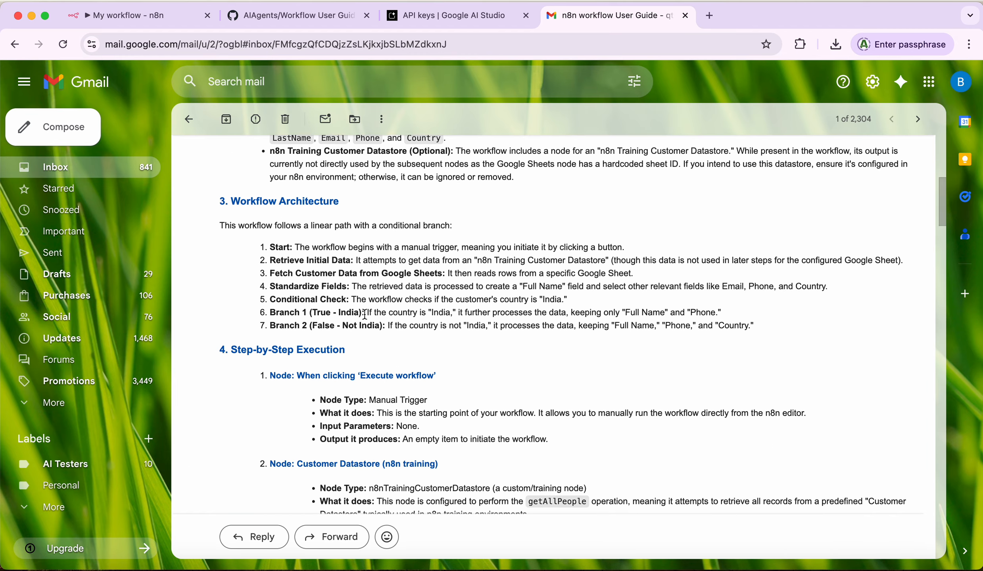
pyautogui.scroll(-4, 365, 314)
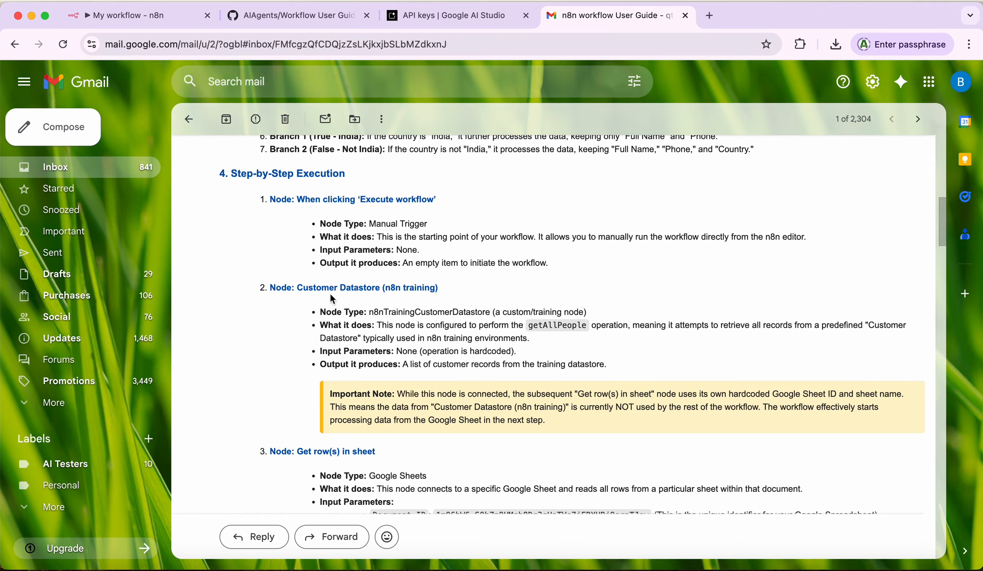
pyautogui.scroll(-2, 311, 348)
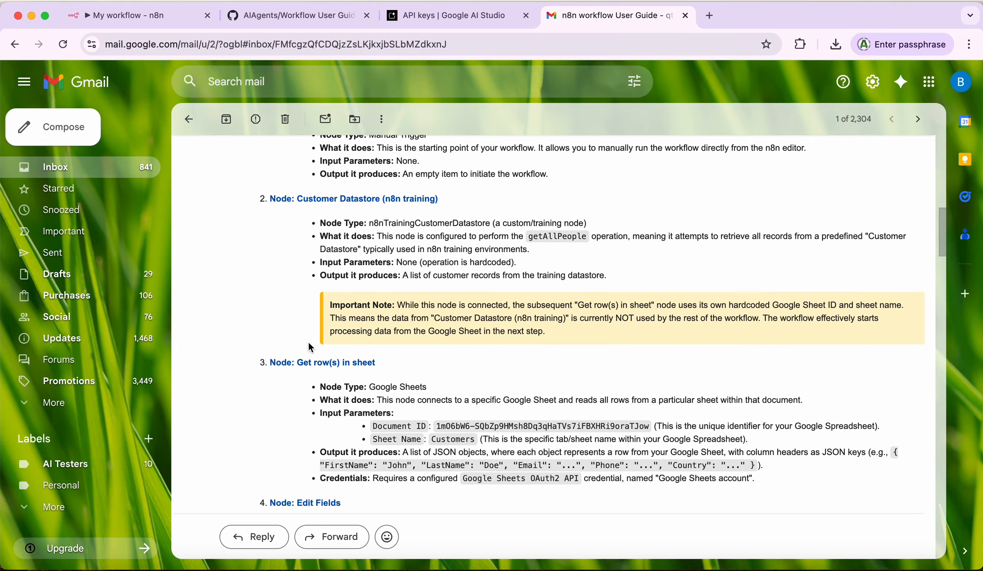
pyautogui.scroll(-4, 311, 348)
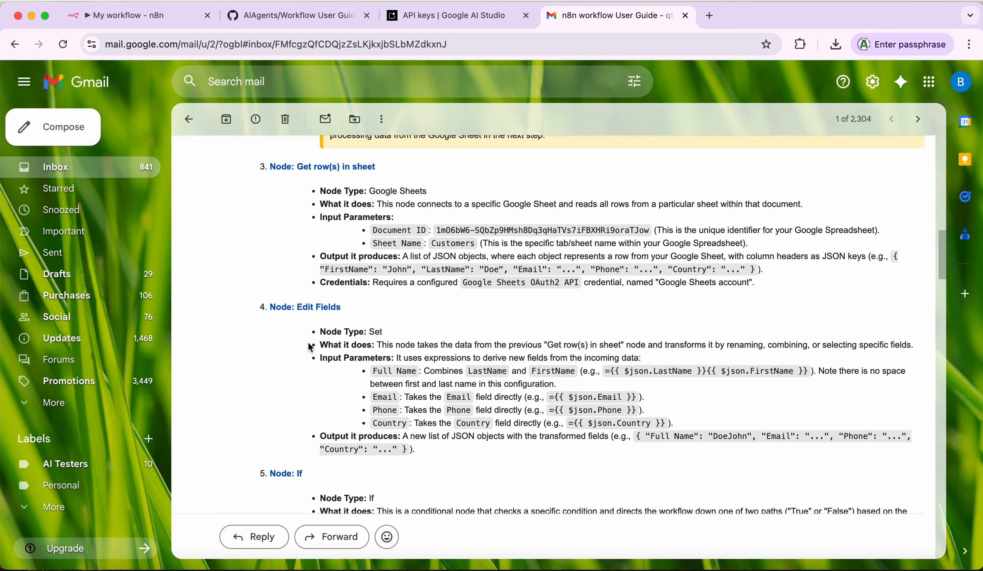
pyautogui.scroll(-2, 310, 348)
pyautogui.scroll(-1, 311, 348)
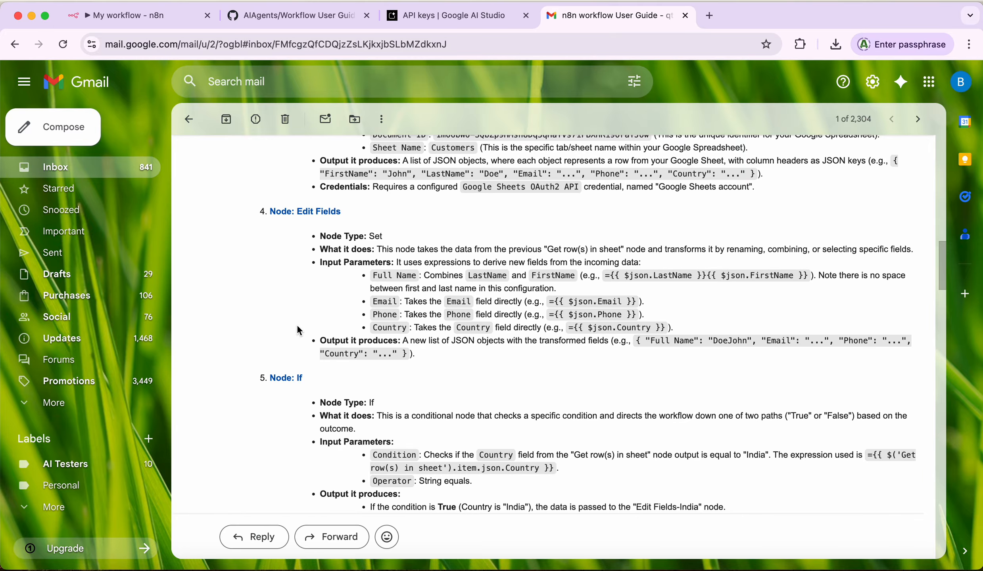
pyautogui.scroll(-1, 299, 330)
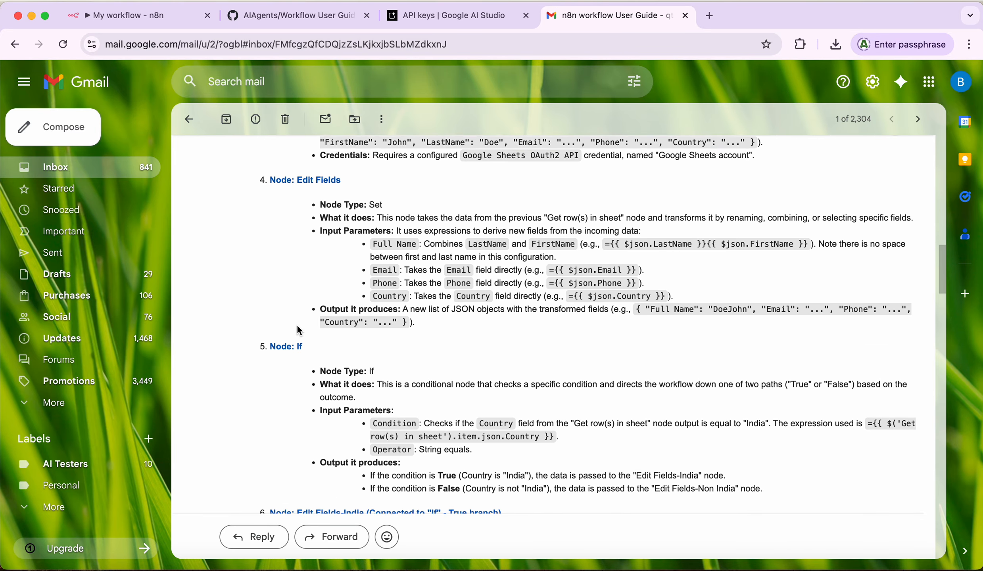
pyautogui.scroll(10, 299, 330)
pyautogui.scroll(2, 299, 331)
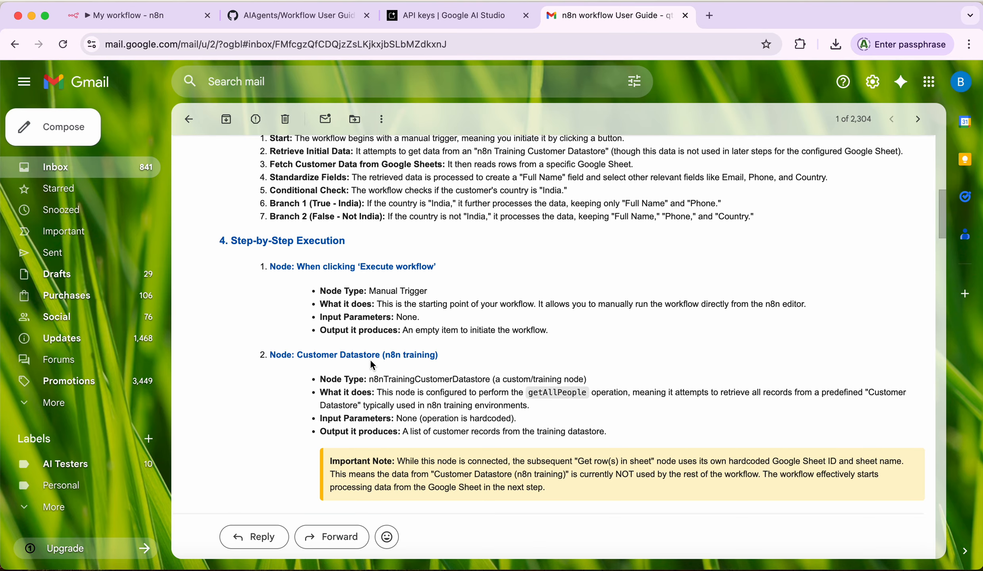
pyautogui.scroll(-5, 346, 330)
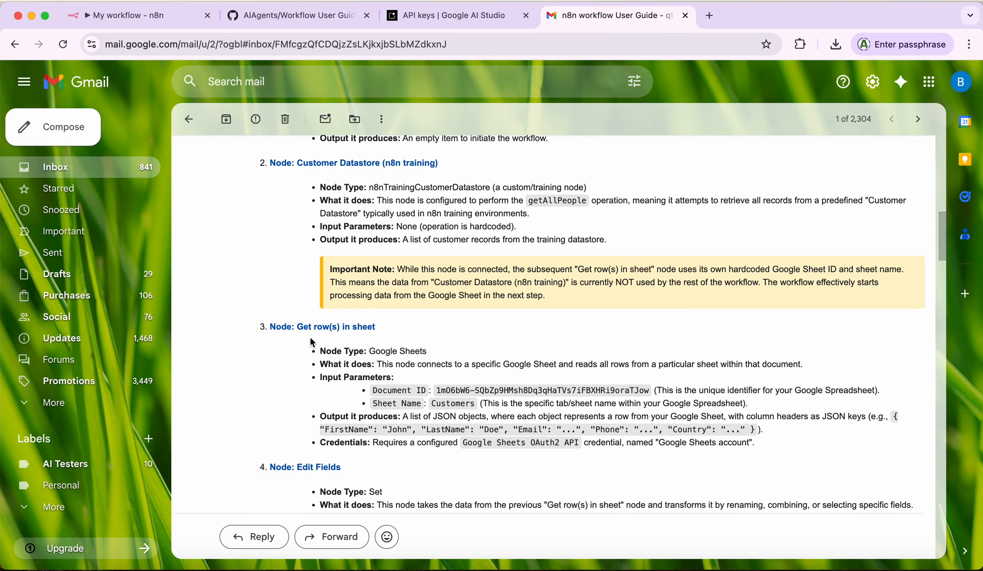
pyautogui.scroll(-5, 312, 342)
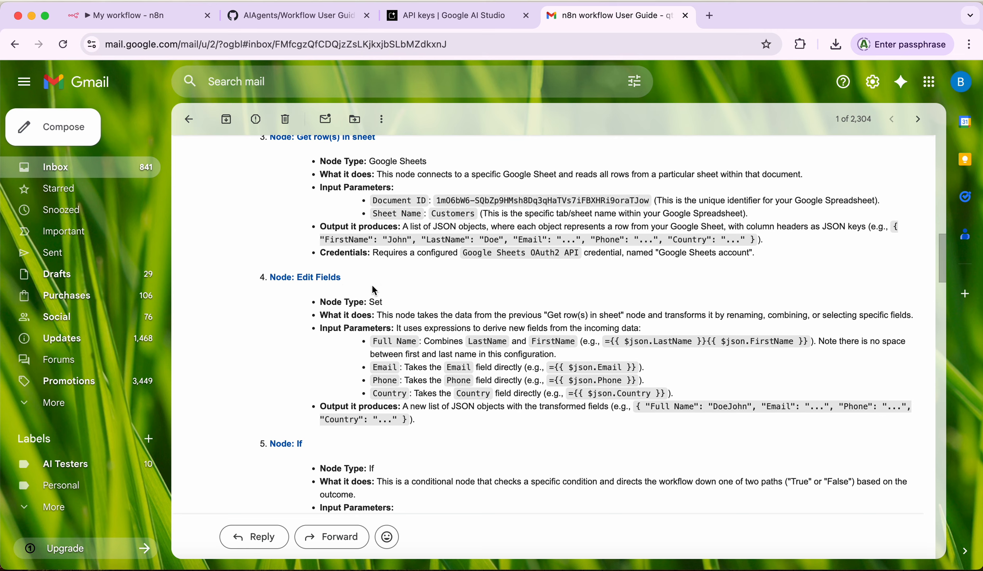
pyautogui.scroll(2, 381, 280)
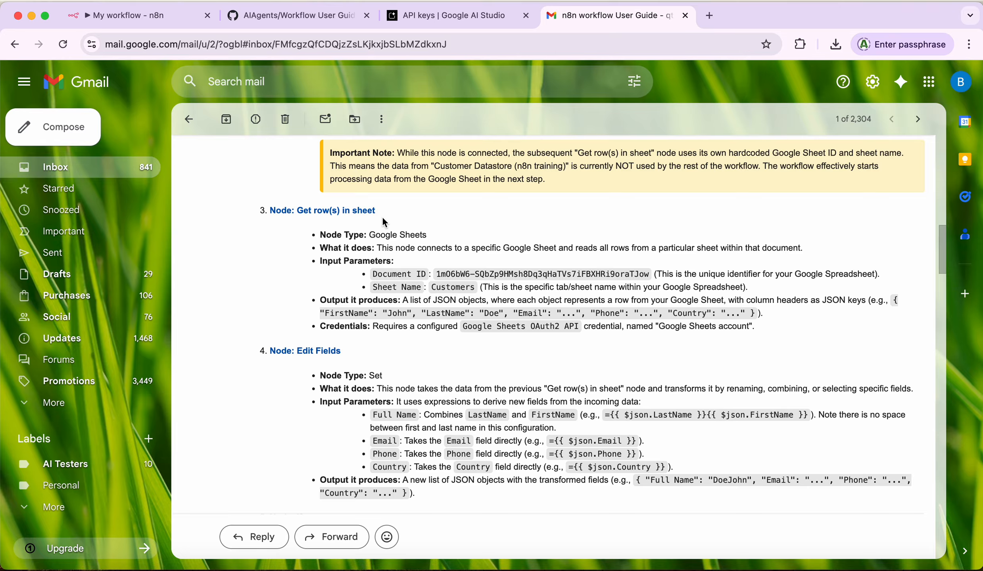
pyautogui.scroll(-3, 330, 420)
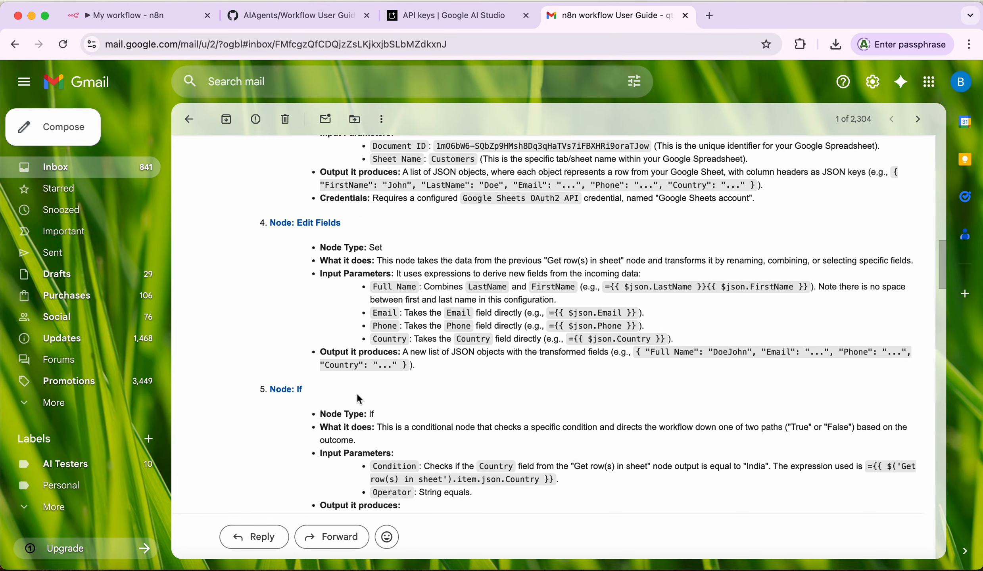
pyautogui.scroll(-5, 324, 409)
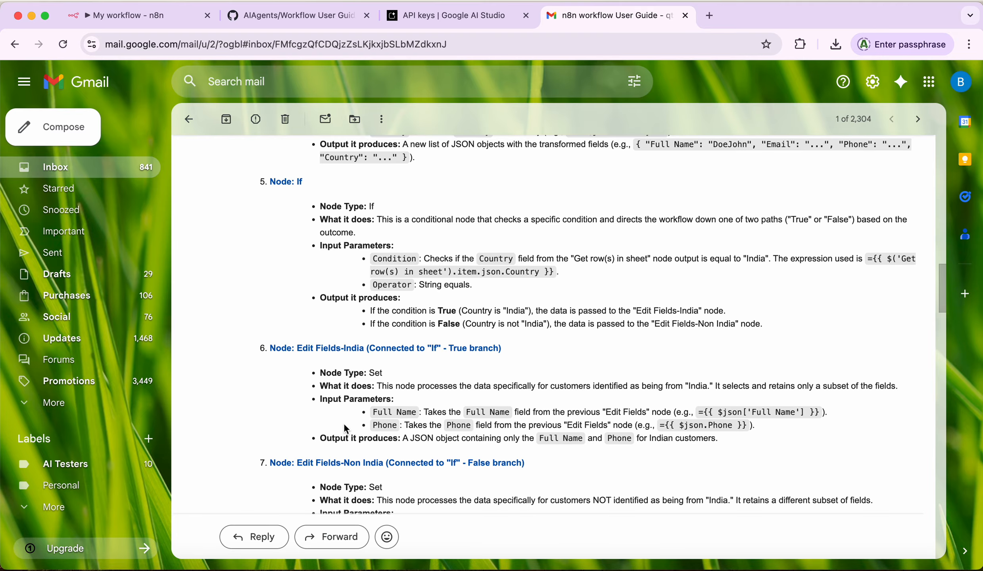
pyautogui.scroll(-1, 346, 429)
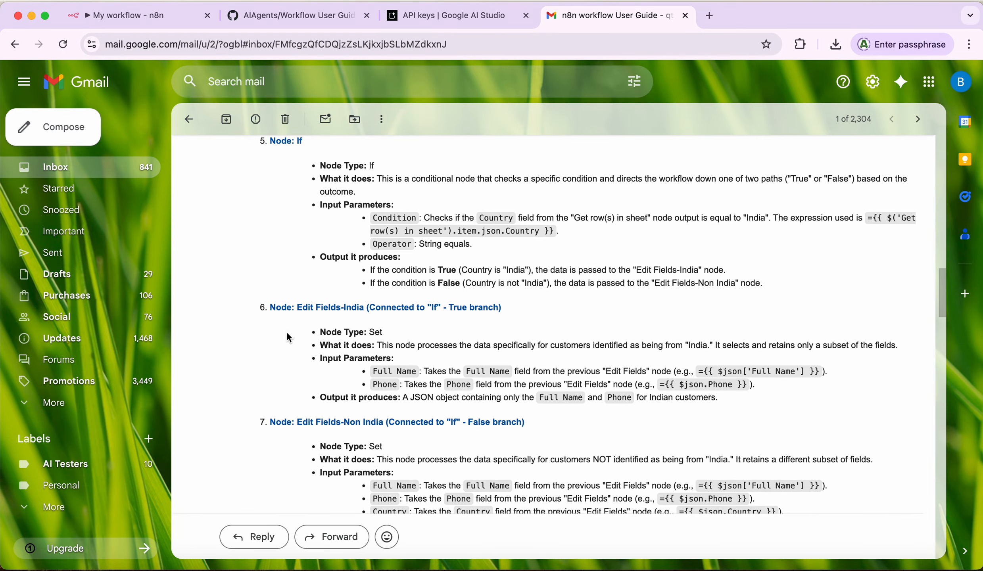
pyautogui.scroll(-1, 318, 425)
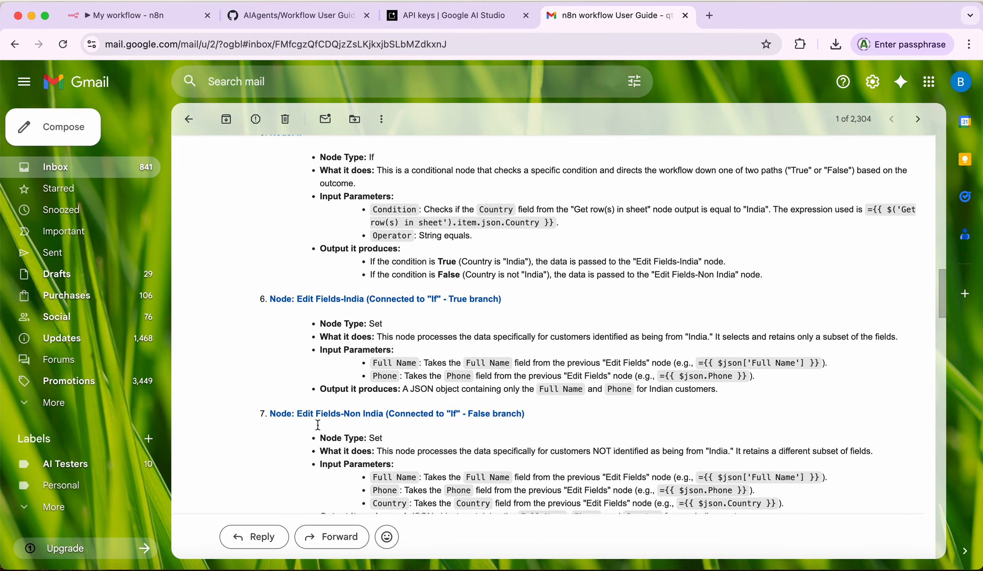
pyautogui.scroll(-4, 318, 425)
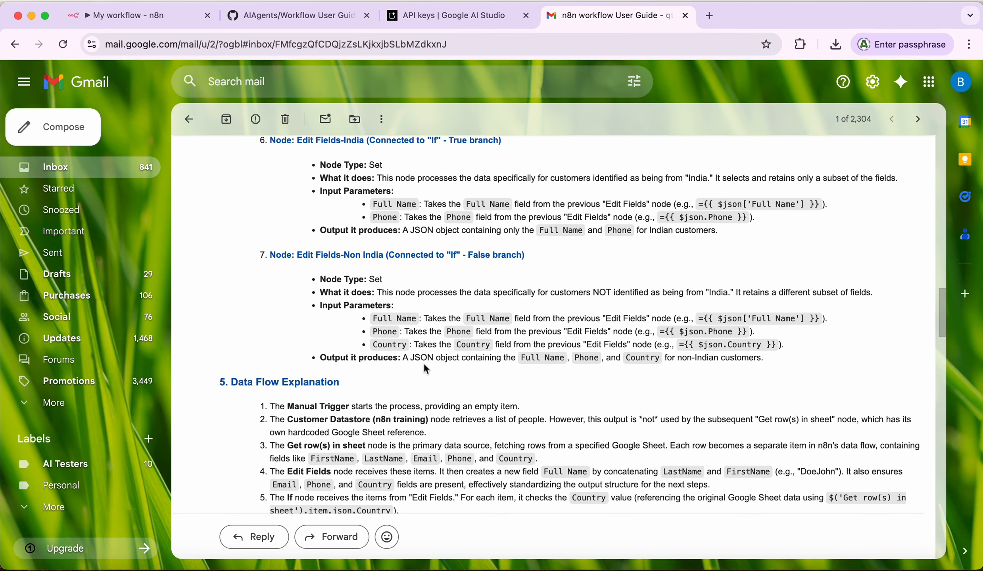
# Step: Read the guide email down through Example Execution and Troubleshooting, then return to the n8n workflow
pyautogui.scroll(-1, 424, 362)
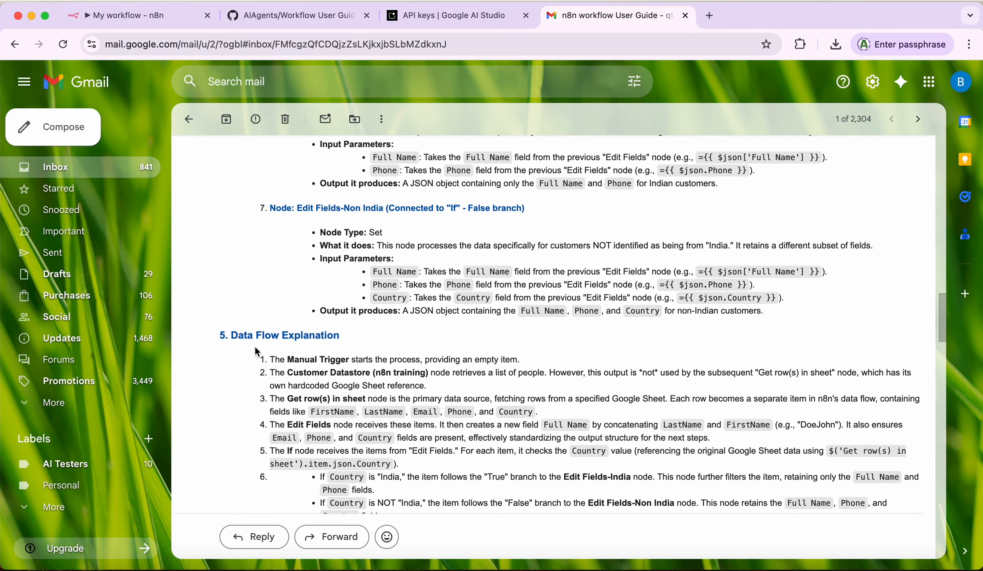
pyautogui.scroll(-3, 389, 345)
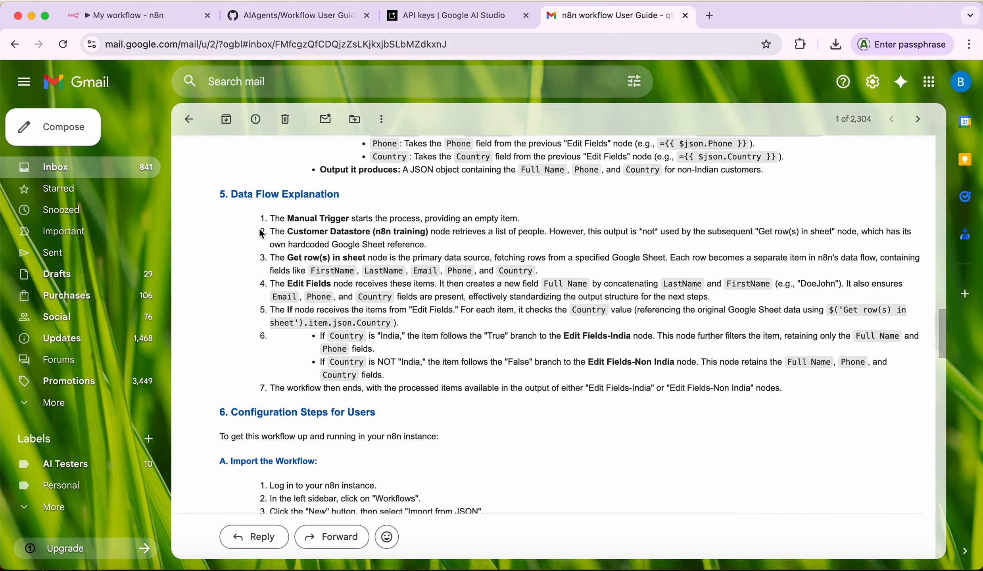
pyautogui.scroll(-2, 461, 415)
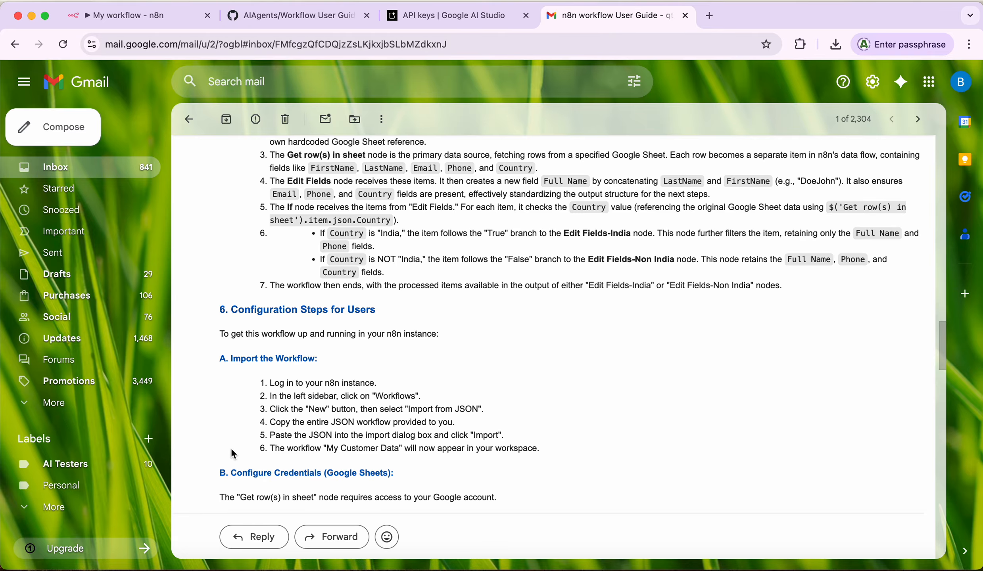
pyautogui.scroll(-5, 277, 392)
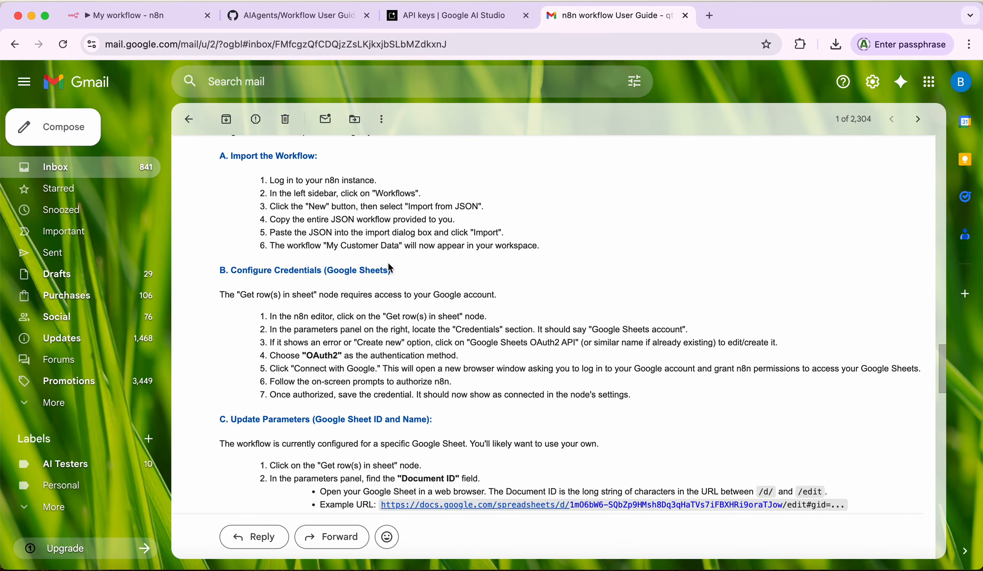
pyautogui.scroll(-9, 355, 364)
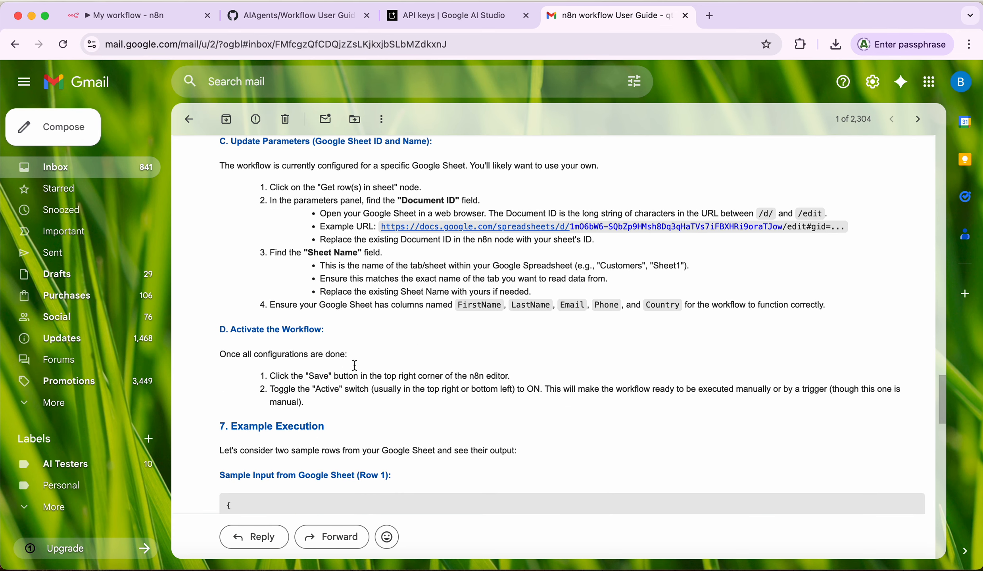
pyautogui.scroll(-5, 354, 365)
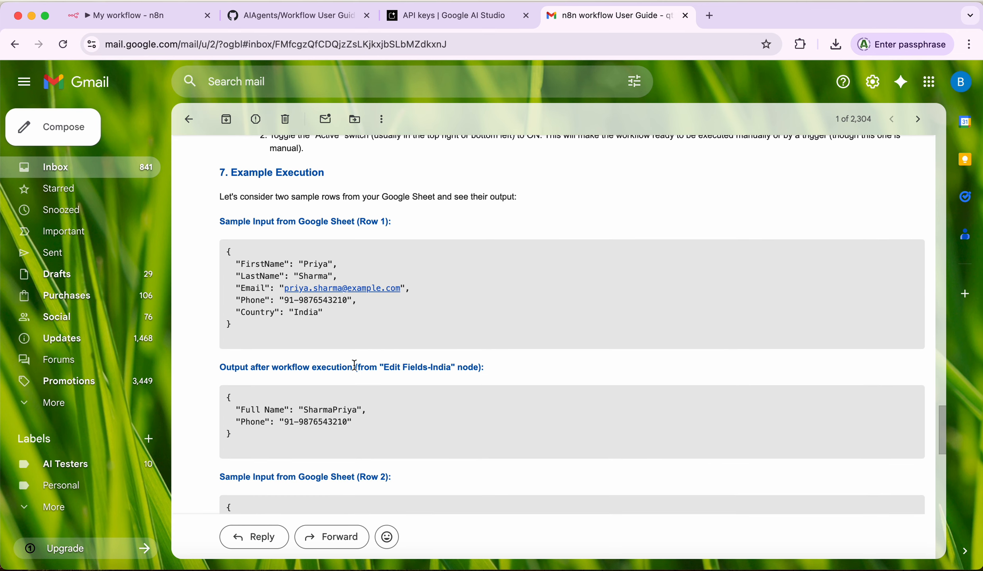
pyautogui.scroll(-9, 355, 365)
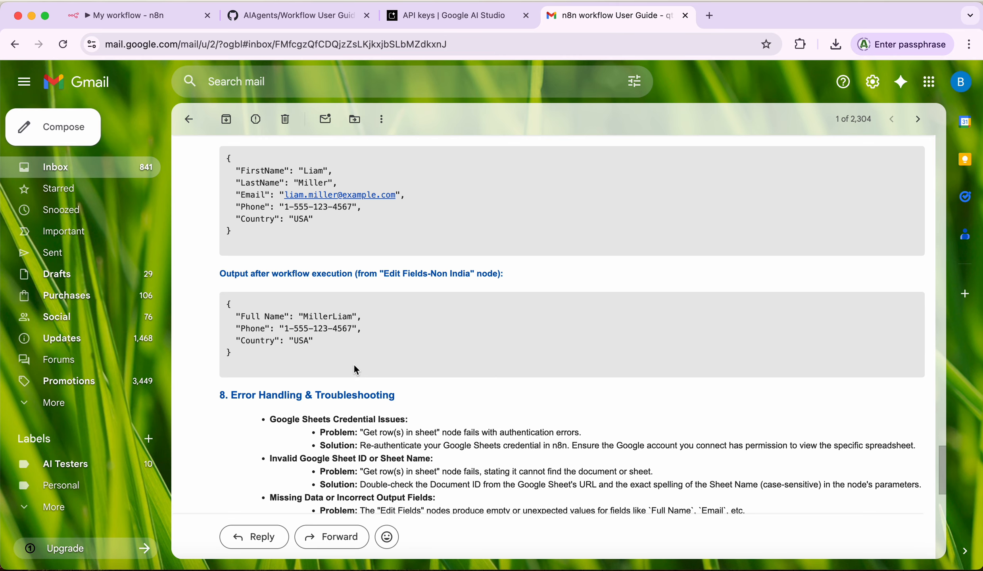
pyautogui.click(131, 16)
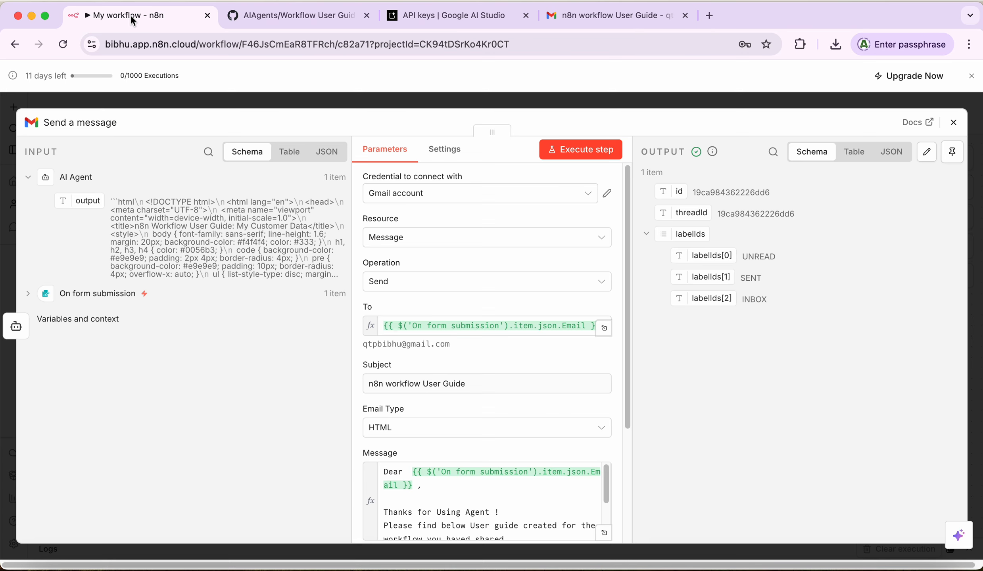